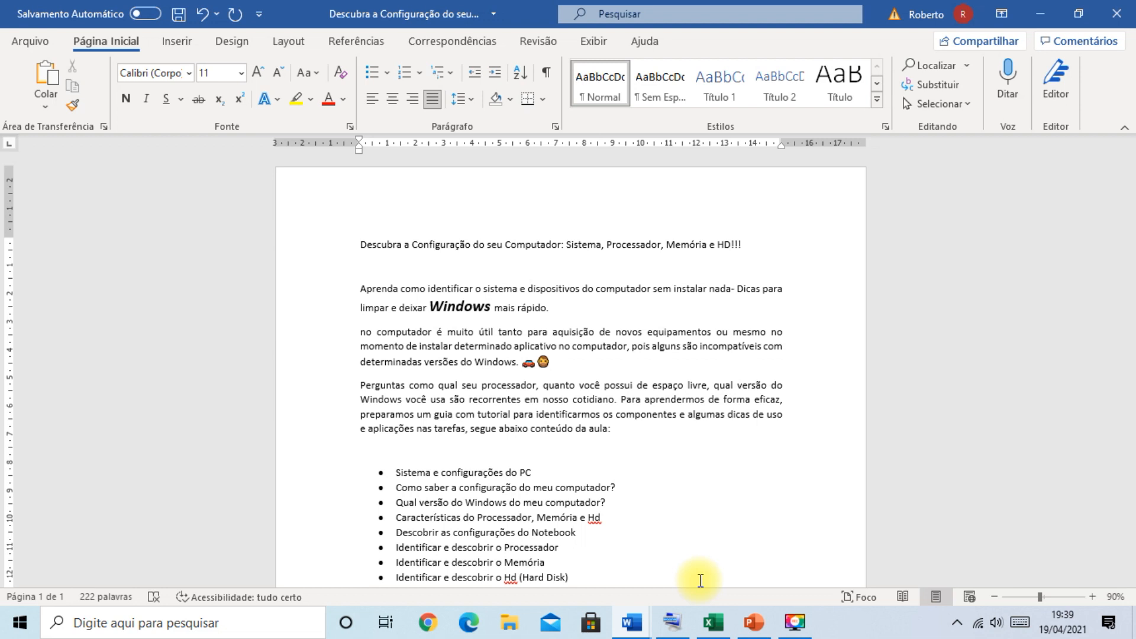
Look at the on-screen keyboard, put it away, and minimize all open windows to reach the desktop.
left_click(675, 620)
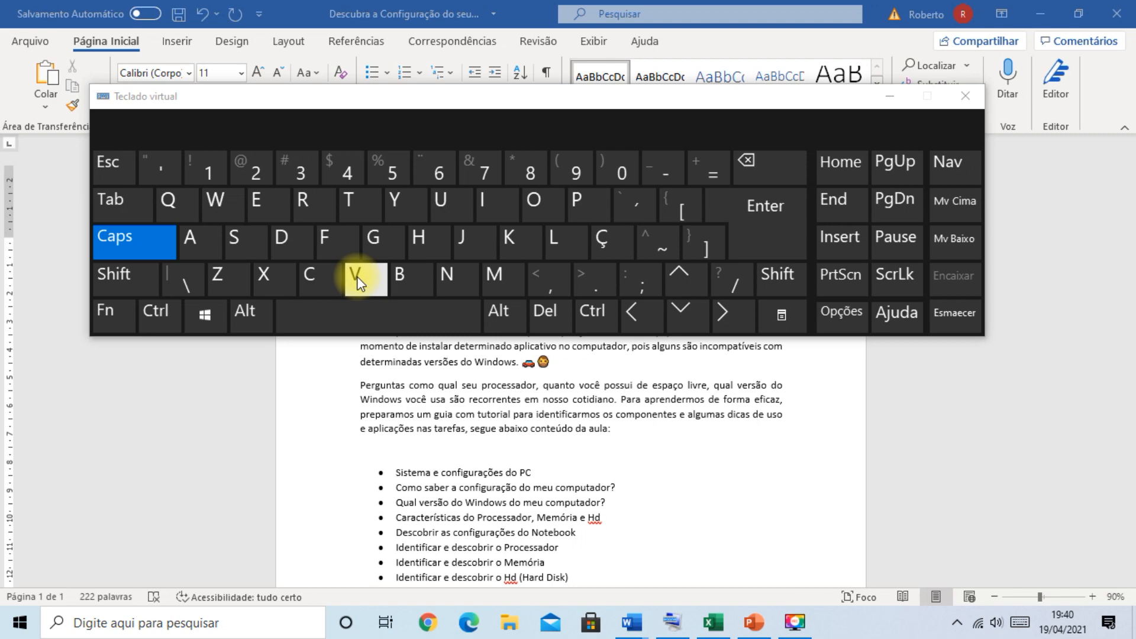
left_click(891, 97)
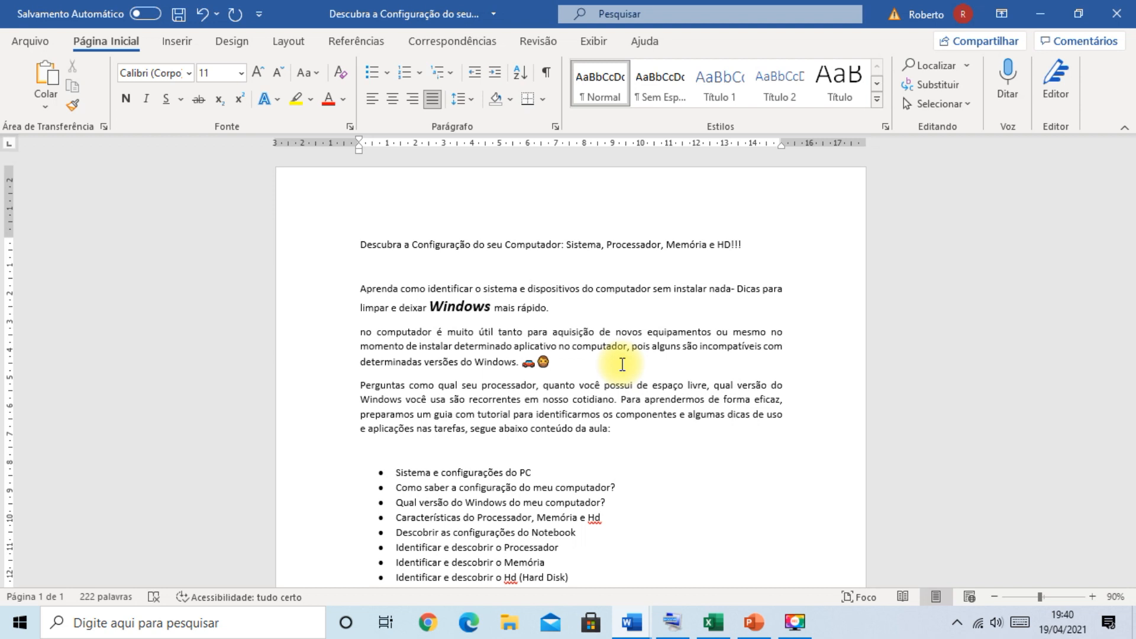
key("super+m")
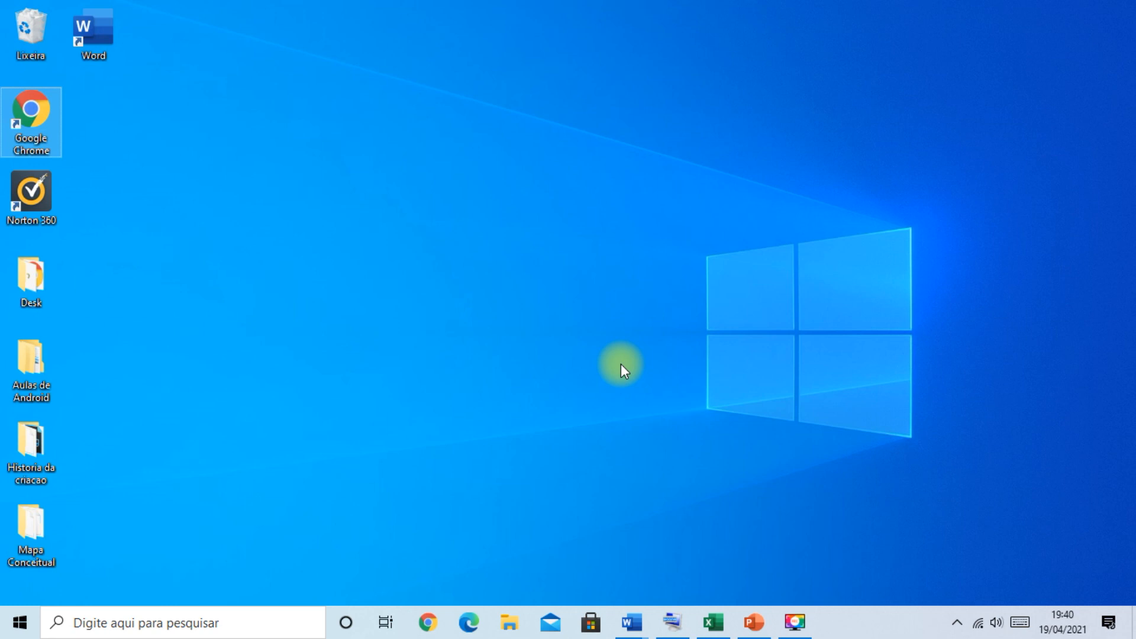
Display the on-screen keyboard over the desktop and minimize it again.
left_click(672, 621)
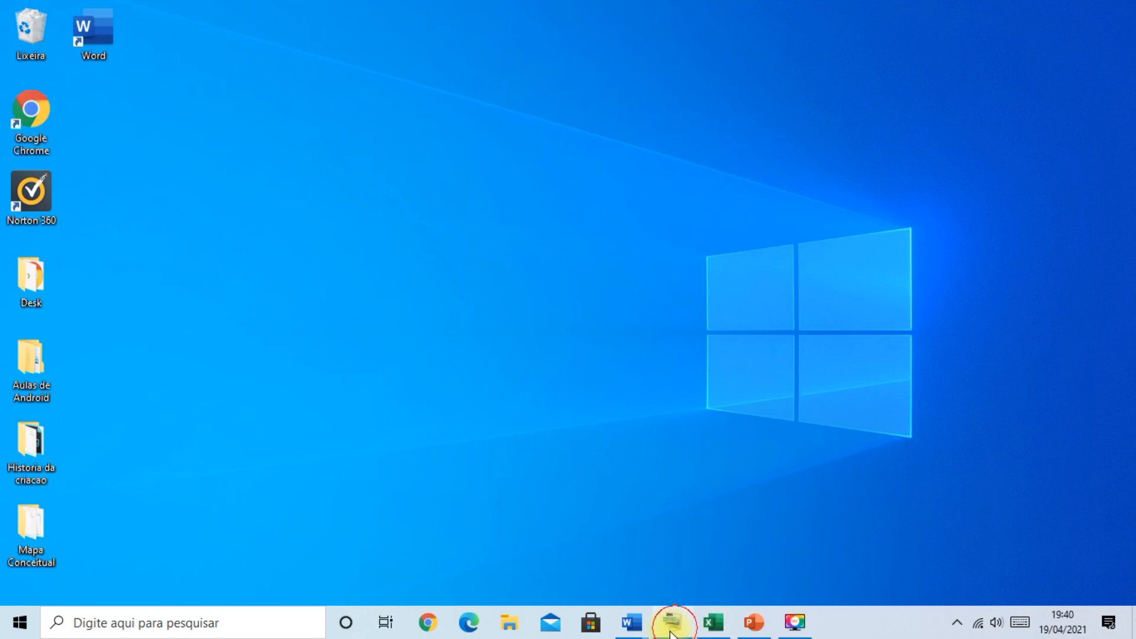
left_click(205, 317)
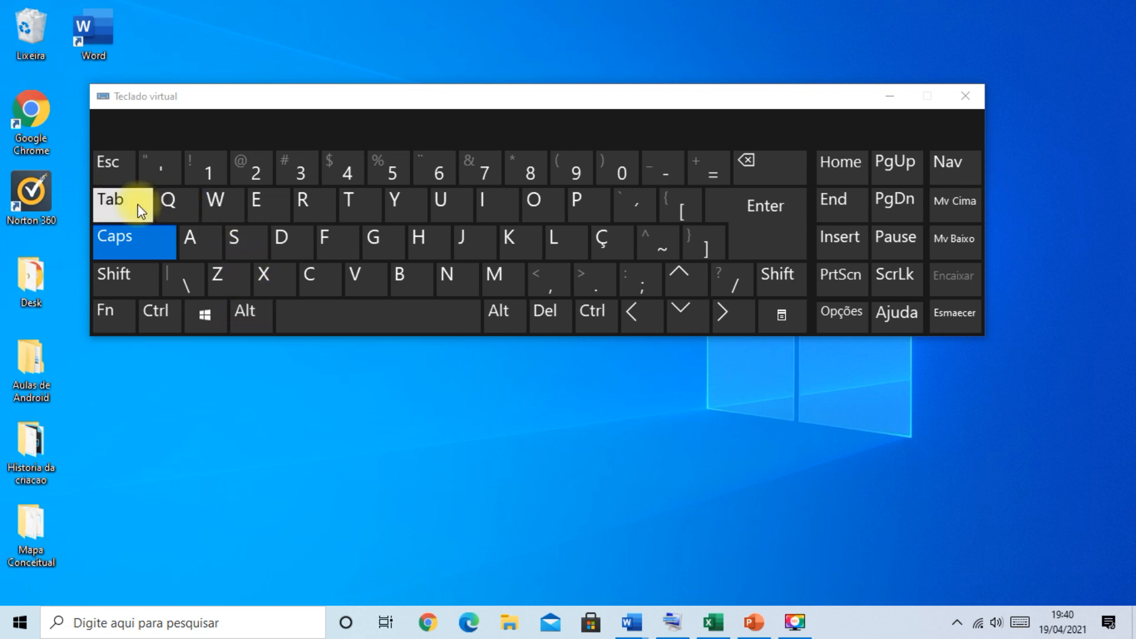
left_click(889, 94)
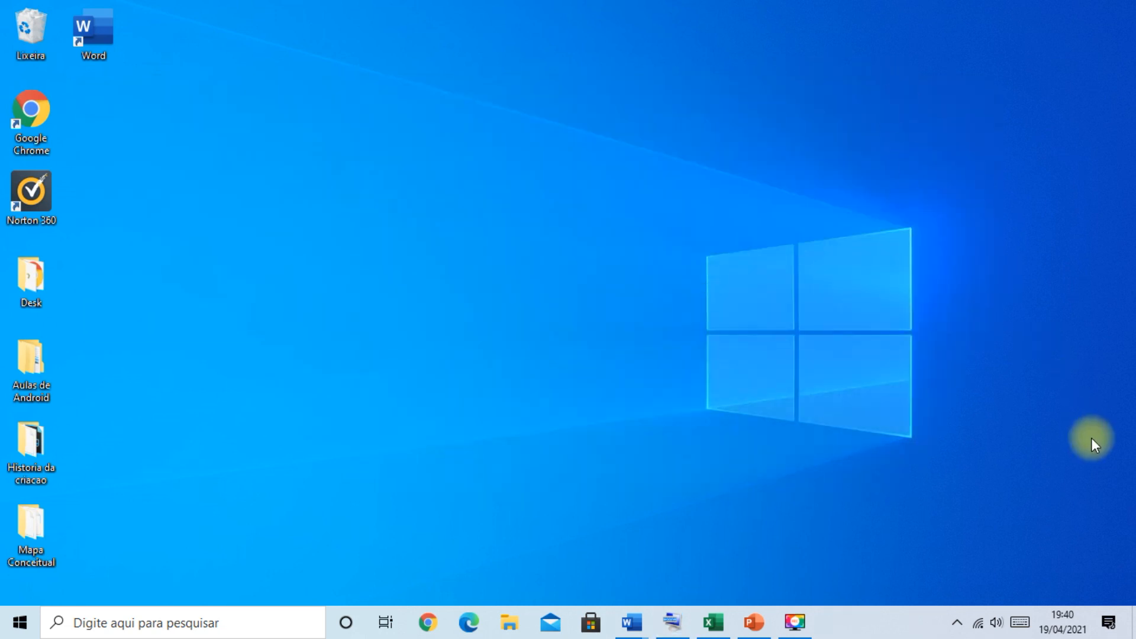
Cycle through the open windows from the desktop and switch to the Word document "Descubra a Configuração do seu Computador.docx".
key("alt+Tab")
key("alt+Tab")
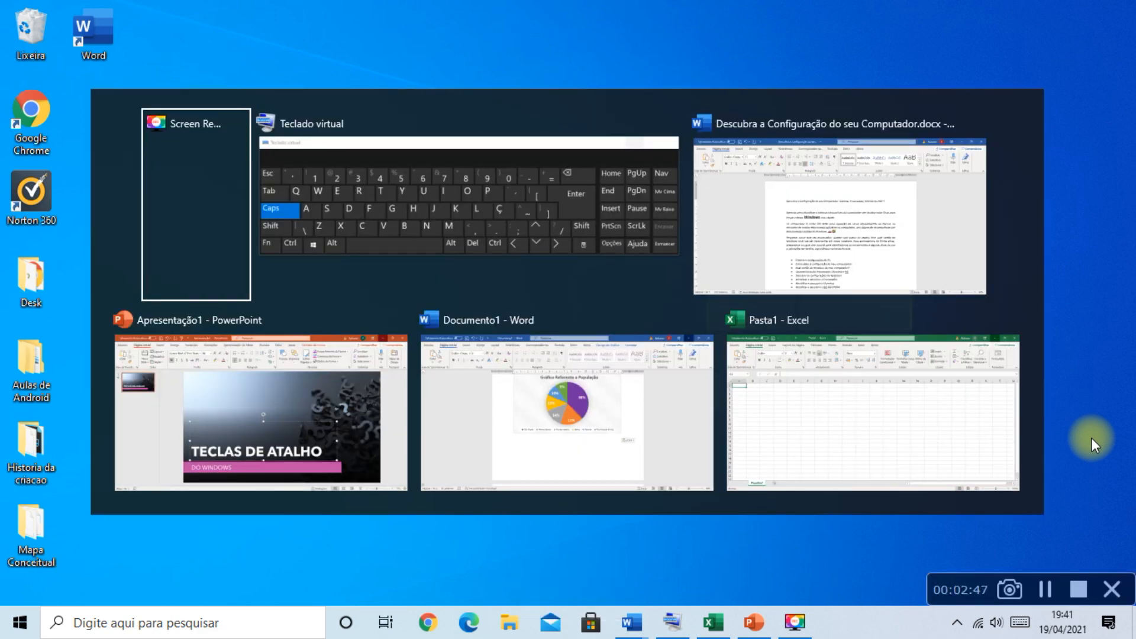
key("alt+Tab")
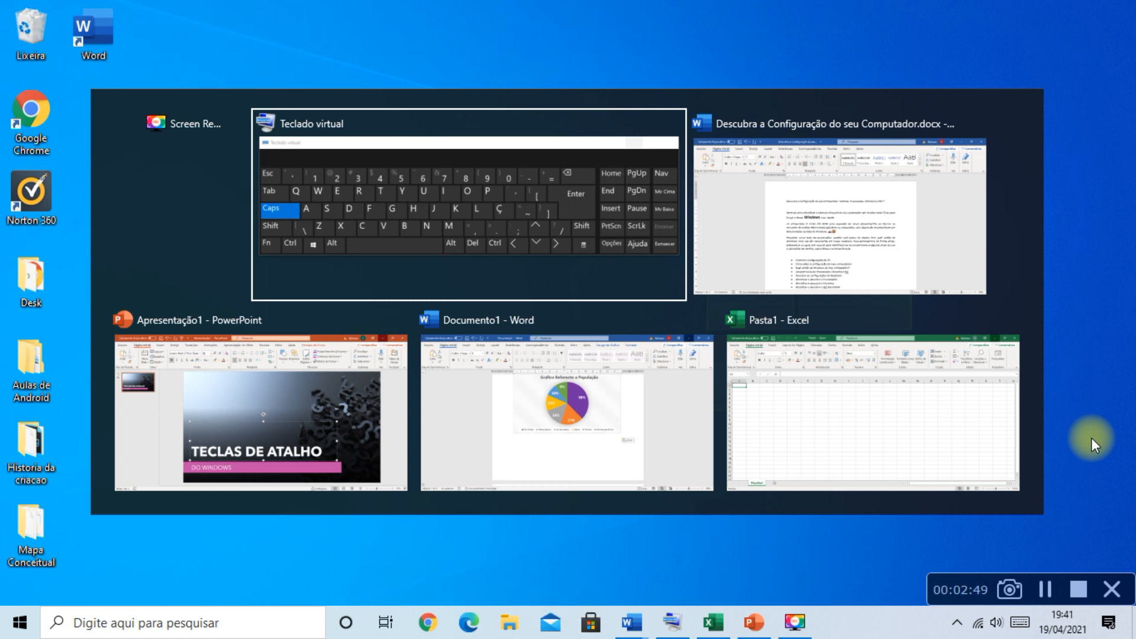
key("alt+Tab")
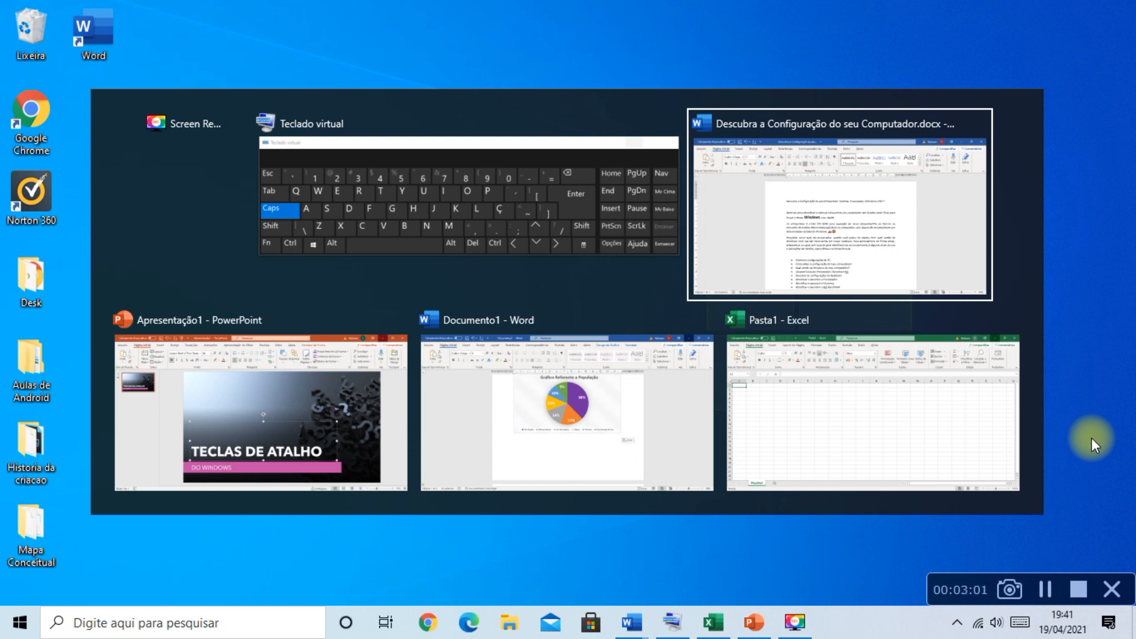
key("Return")
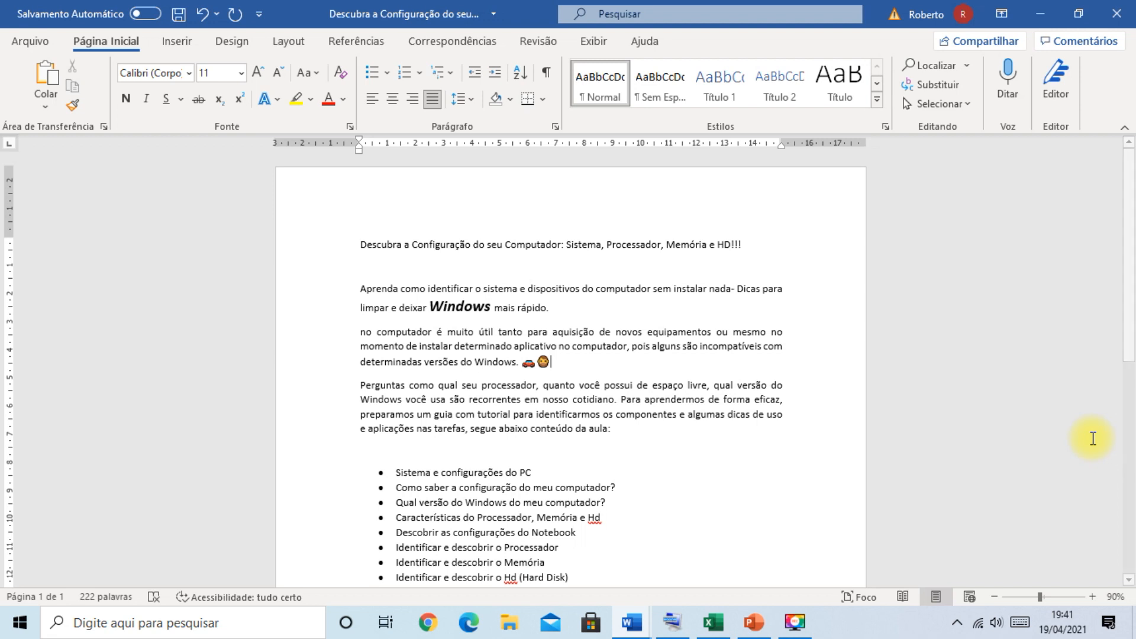
Cycle through the open window previews and switch to the Excel workbook Pasta1.
key("alt+Tab")
key("alt+Tab")
key("alt+Tab")
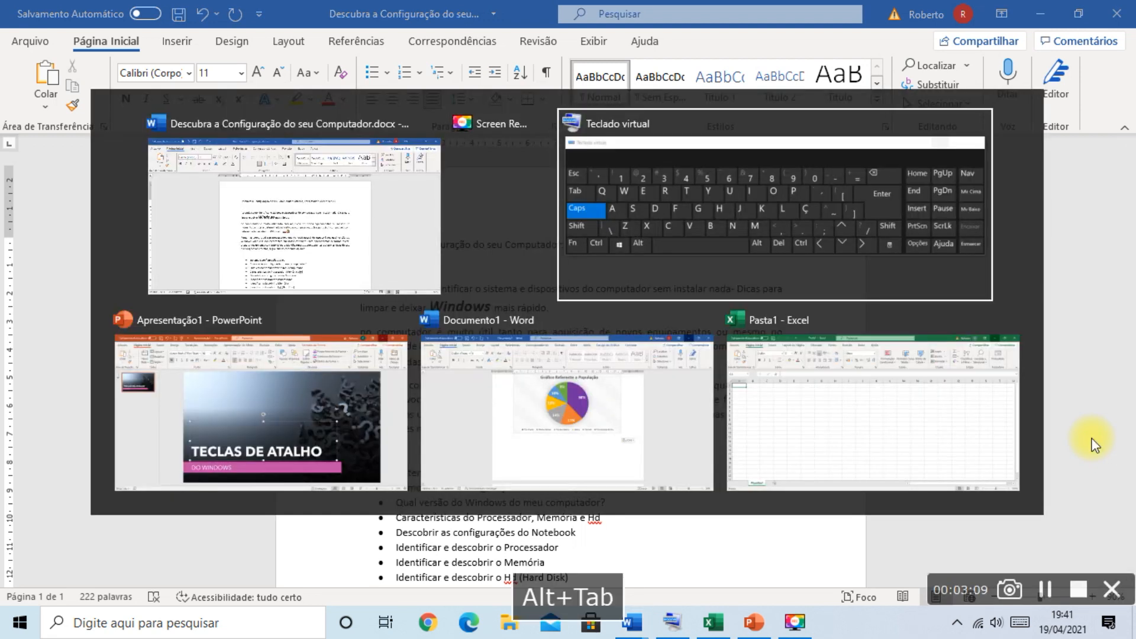
key("alt+Tab")
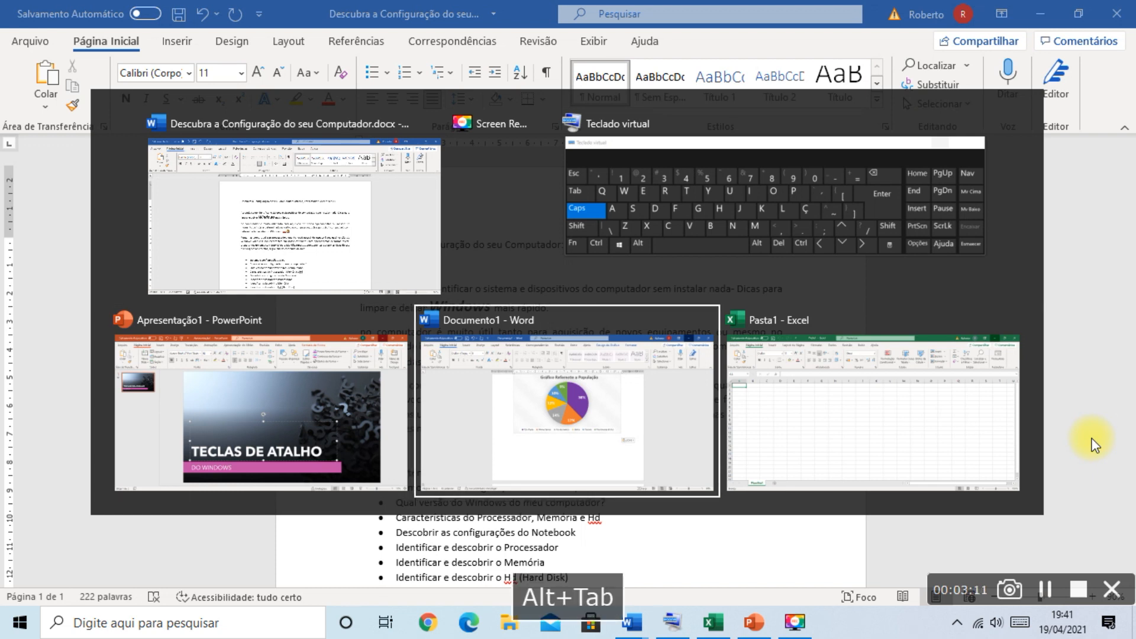
key("alt+Tab")
key("alt+Tab")
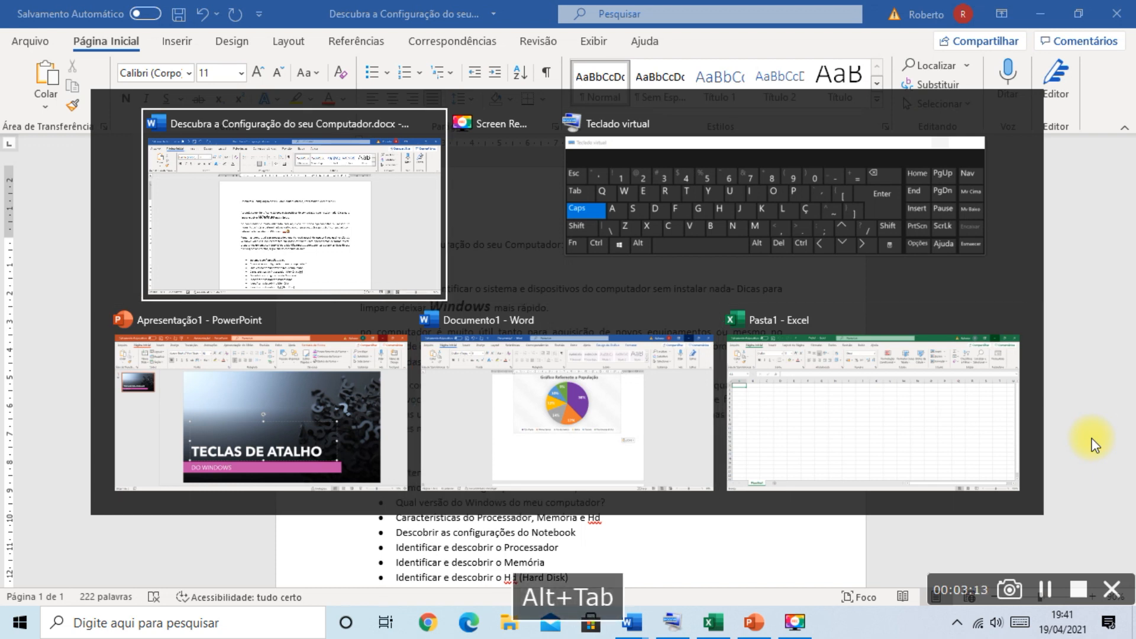
key("alt+Tab")
key("alt+Tab")
key("alt+Tab")
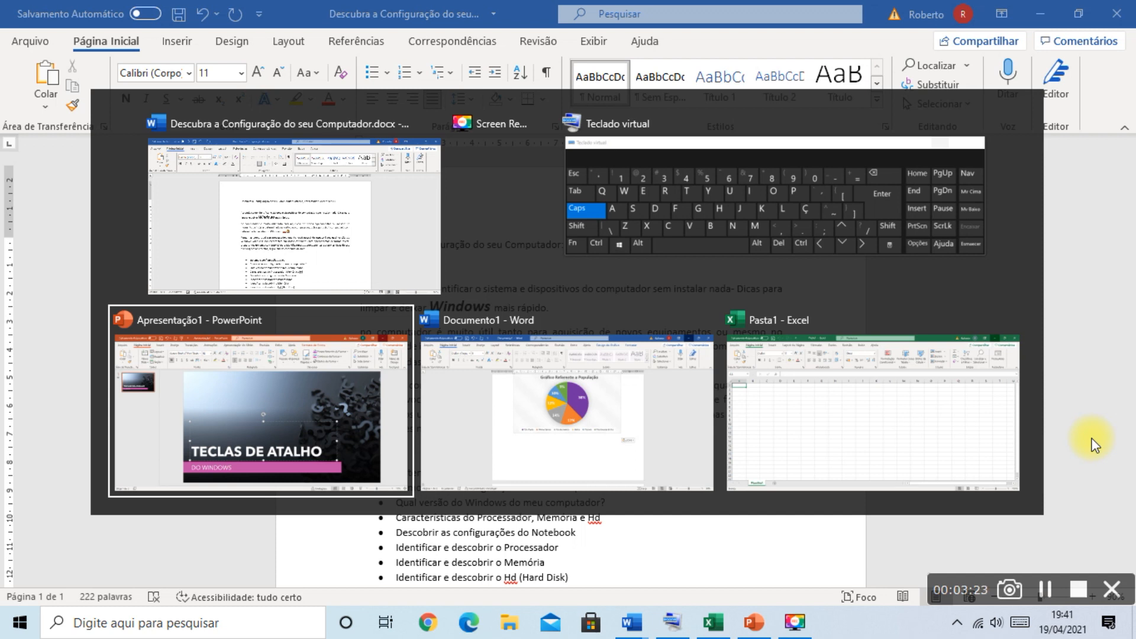
key("alt+Tab")
key("alt+Tab")
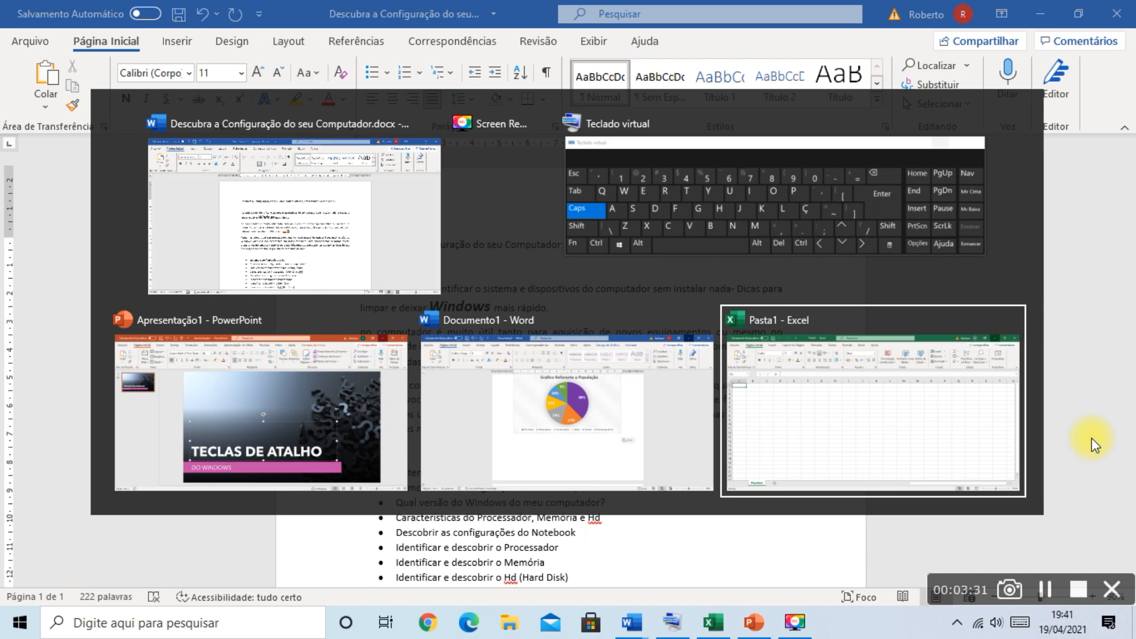
key("alt+Tab")
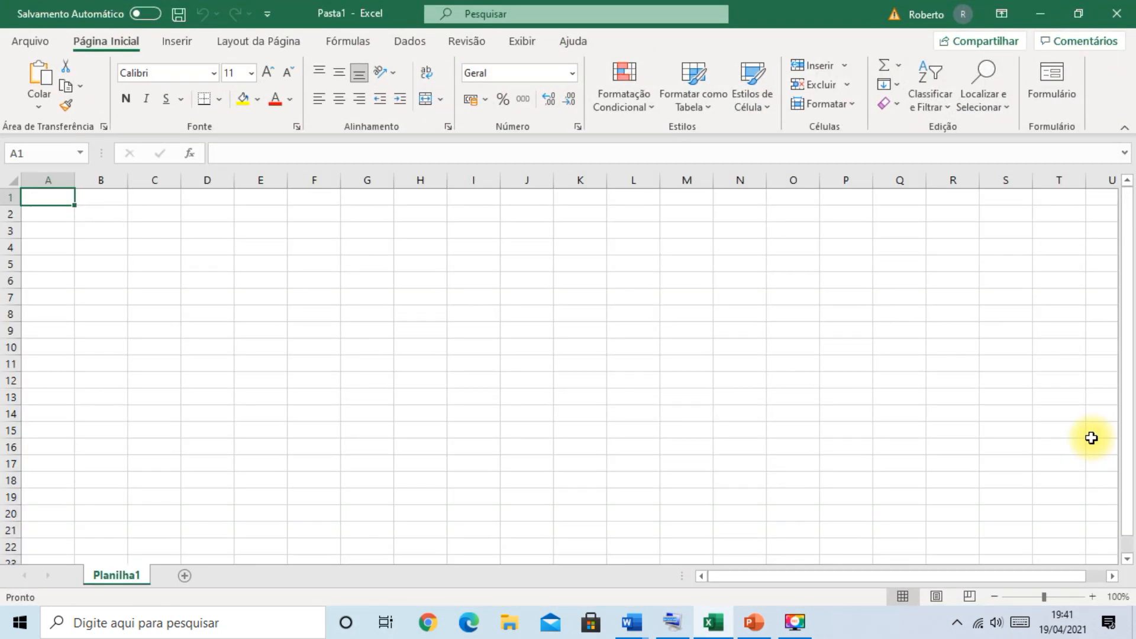
Cycle through the open windows from Excel back to the Word document "Descubra a Configuração do seu Computador.docx".
key("alt+Tab")
key("alt+Tab")
key("alt+Tab")
key("alt+Tab")
key("alt+Tab")
key("alt+Tab")
key("alt+Tab")
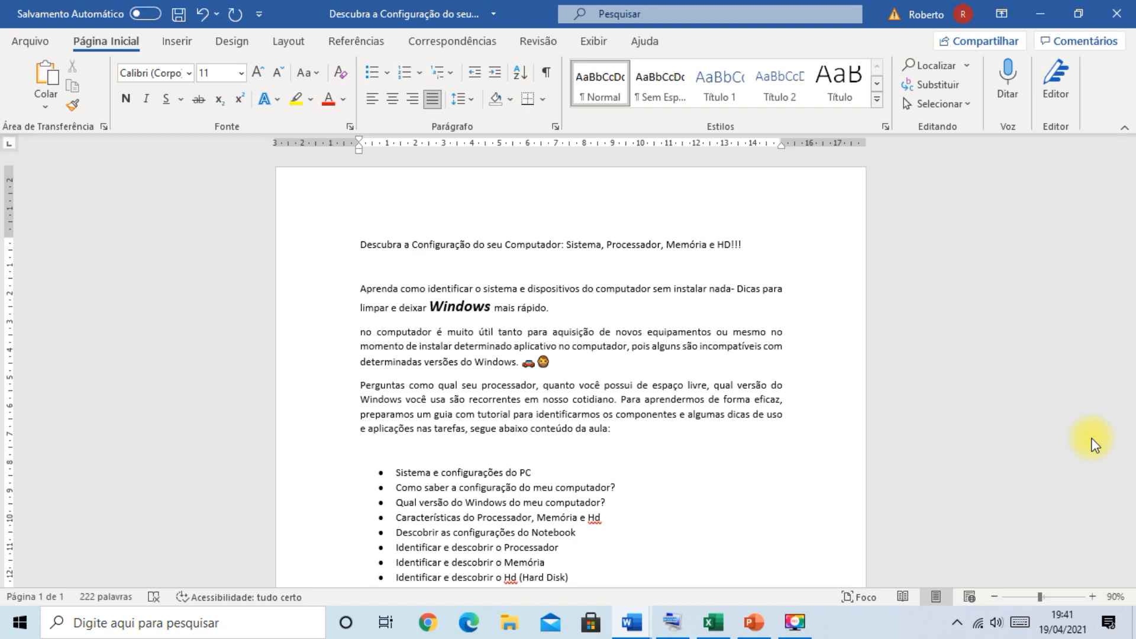
Minimize all windows, and bring the "Descubra a Configuração do seu Computador.docx" document back through the window switcher.
key("super+m")
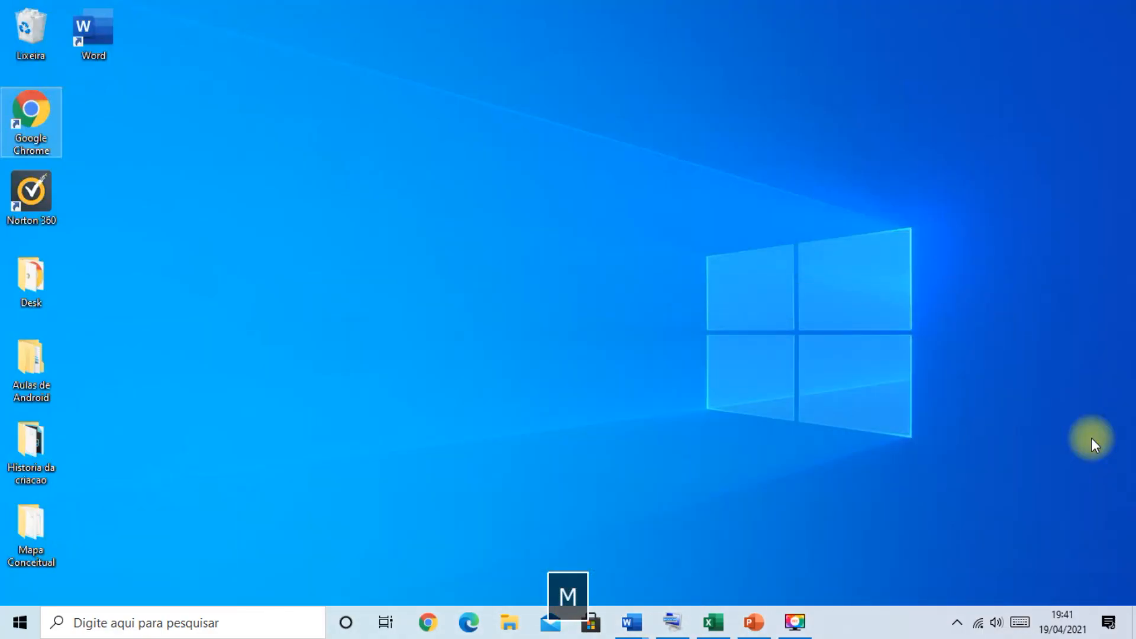
key("alt+Tab")
key("alt+Tab")
key("alt+Tab")
key("alt+Tab")
key("alt+Tab")
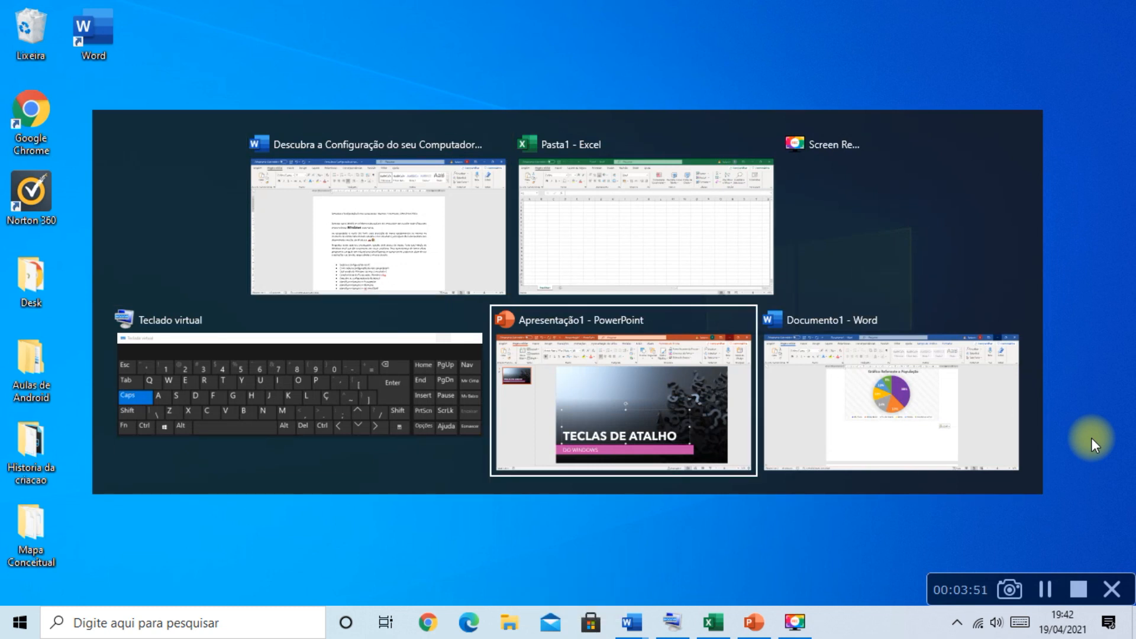
key("alt+Tab")
key("alt+Tab")
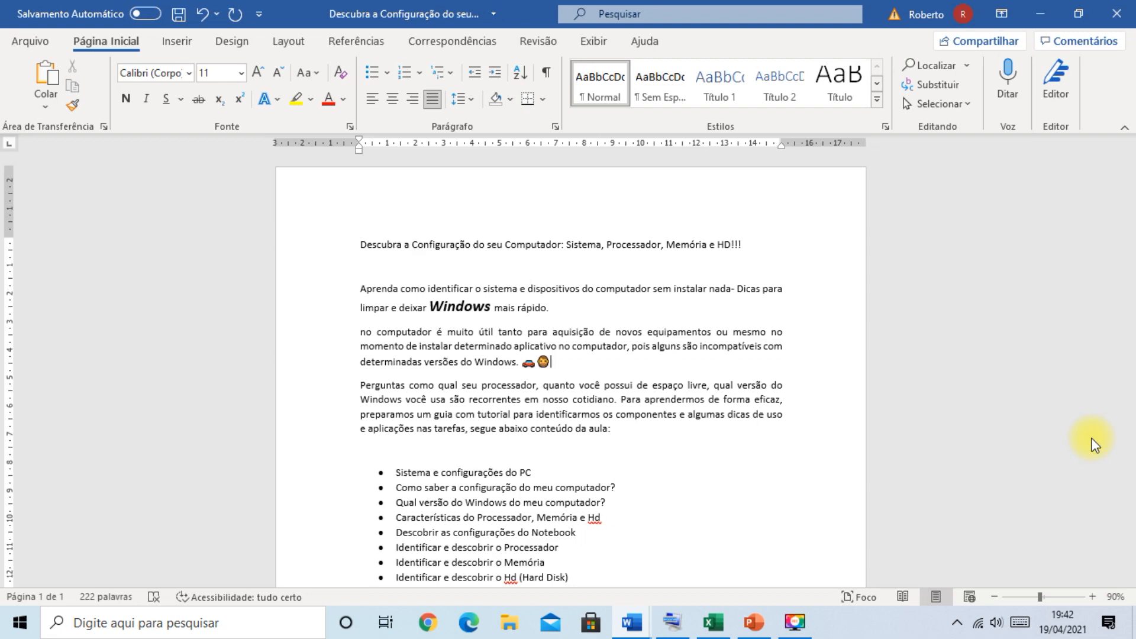
Display the on-screen keyboard over the Word document, and minimize it to return to the text at "mais rápido".
left_click(681, 623)
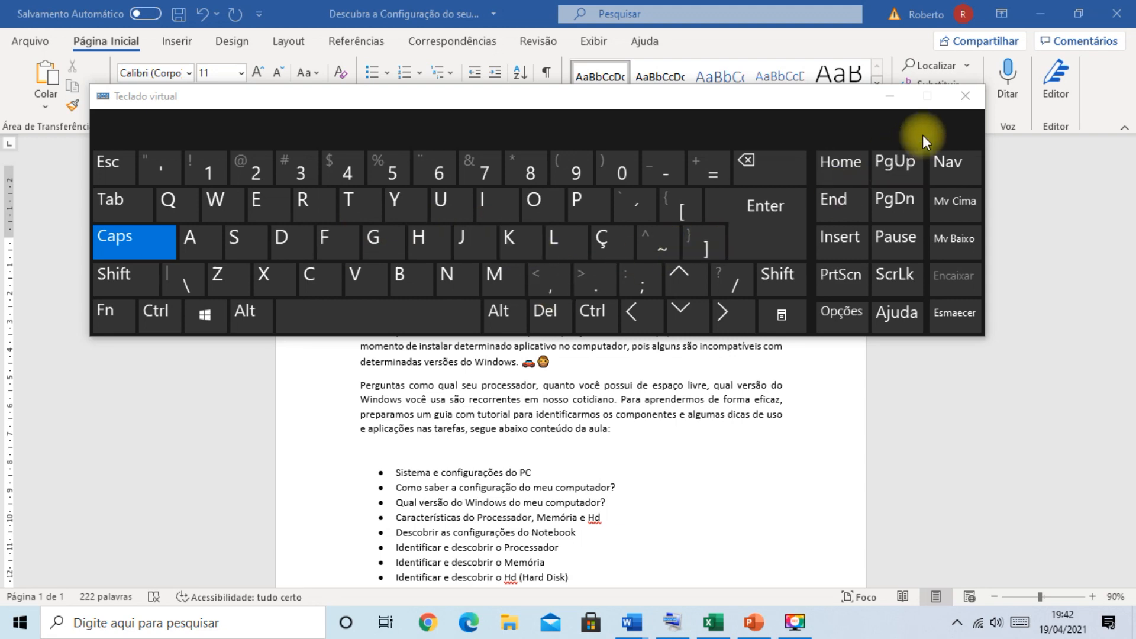
left_click(890, 96)
left_click(534, 303)
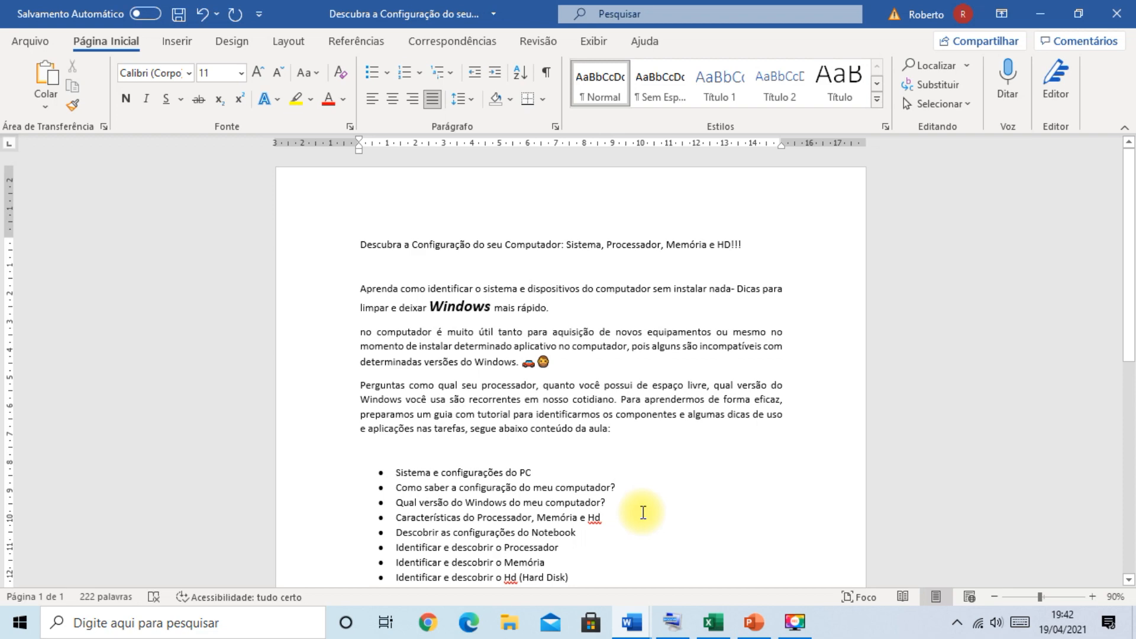
Toggle repeatedly between showing the desktop and restoring the open windows, ending with the Word document restored.
key("super+d")
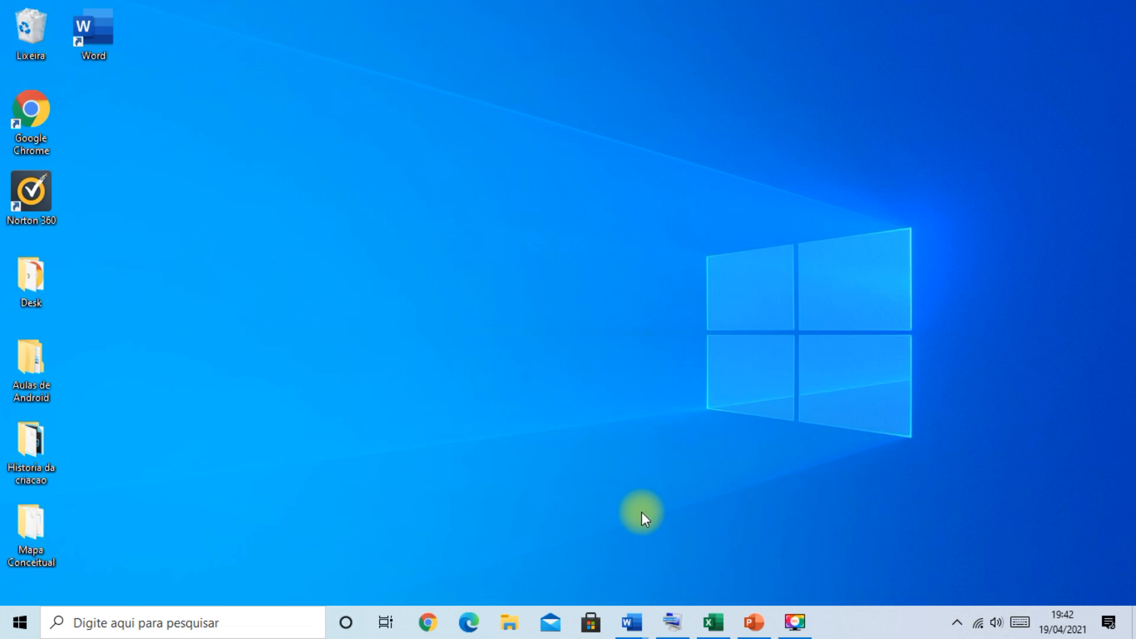
key("super+d")
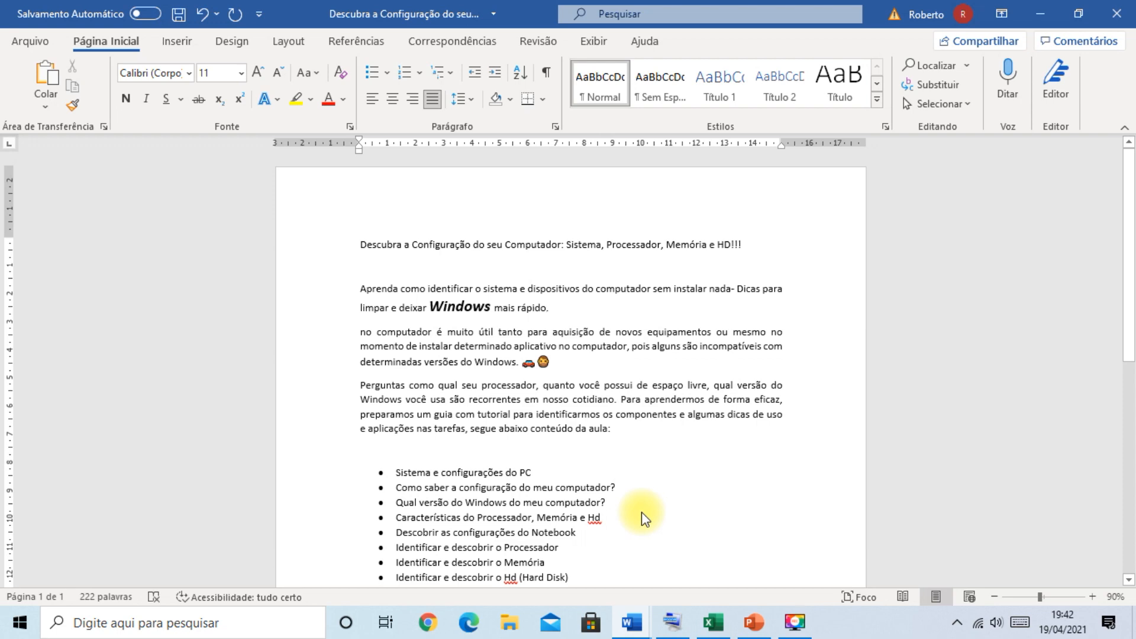
key("super+d")
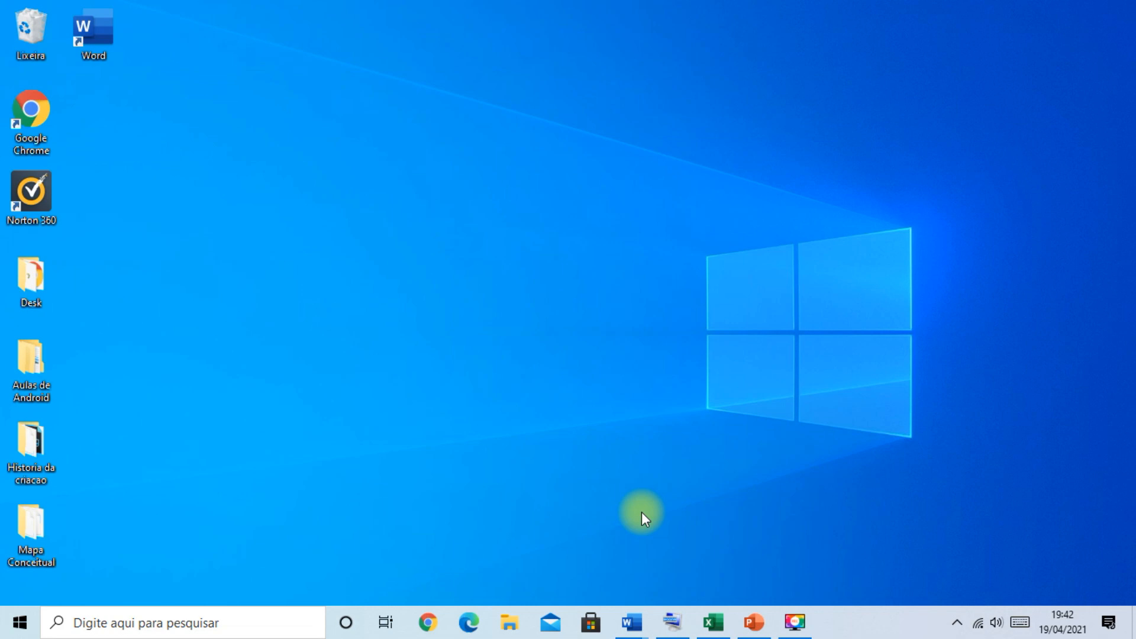
key("super+d")
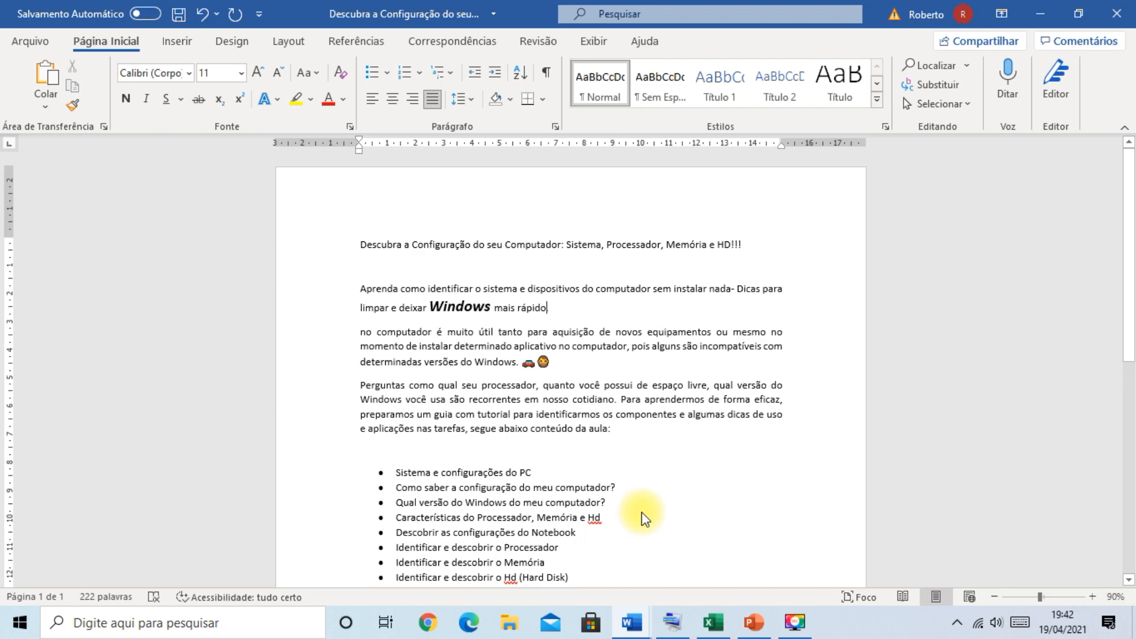
key("super+d")
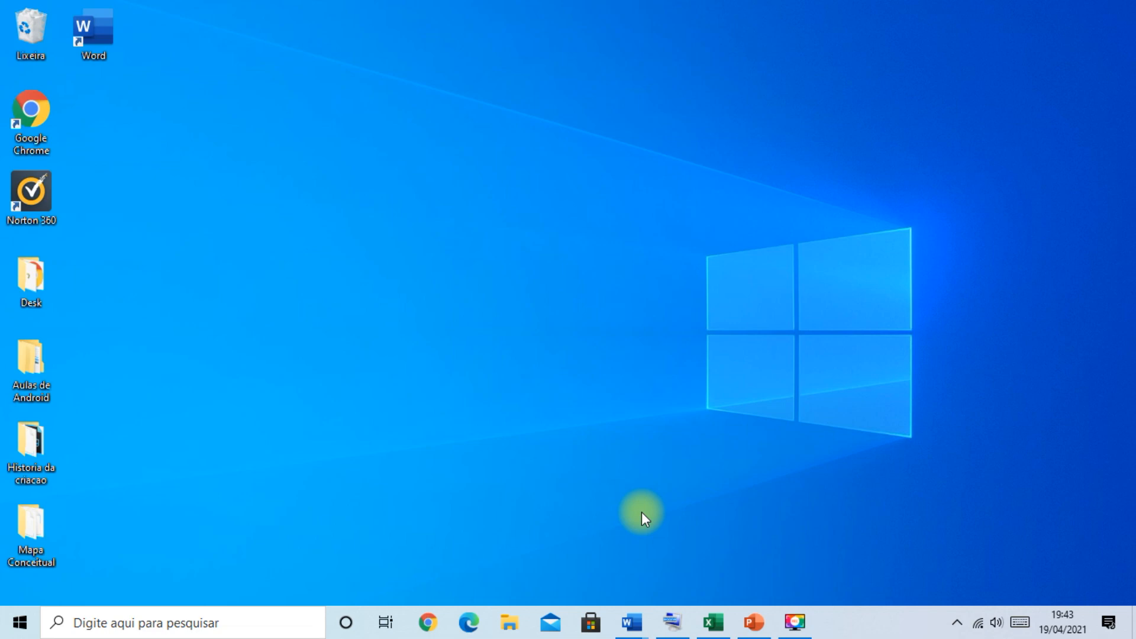
key("super+d")
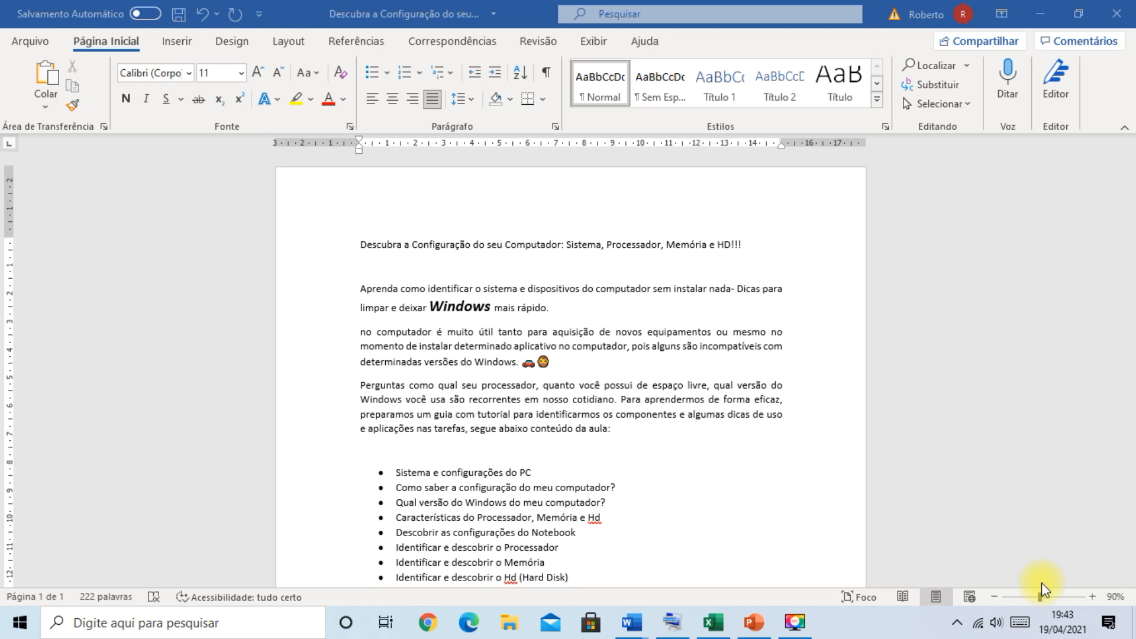
Open Task View and switch to the Excel workbook Pasta1.
key("super+Tab")
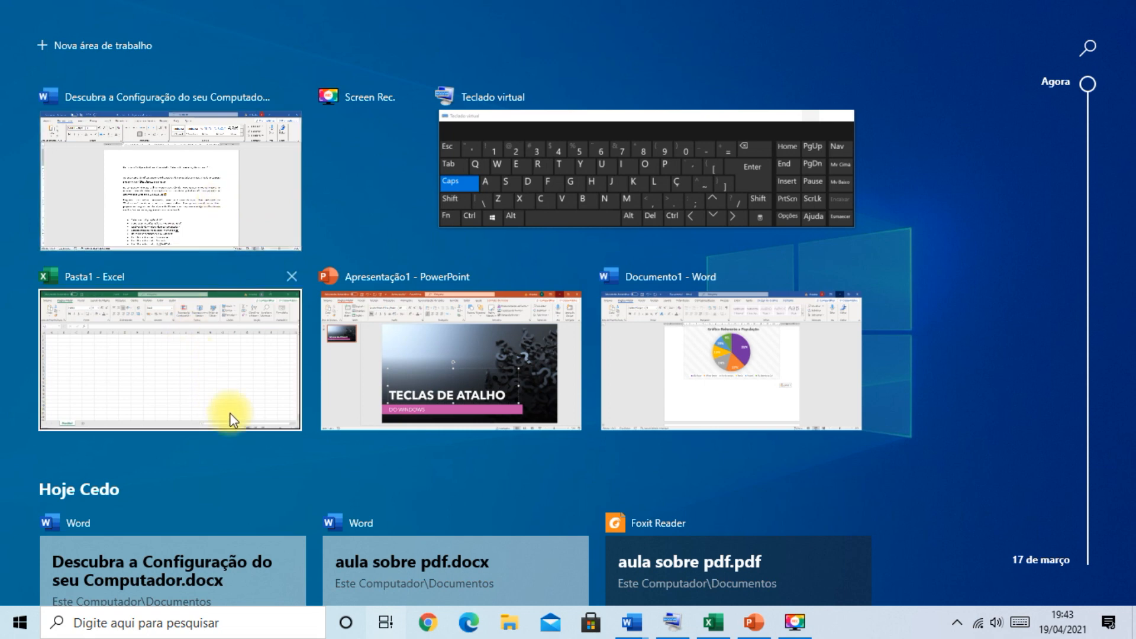
left_click(210, 355)
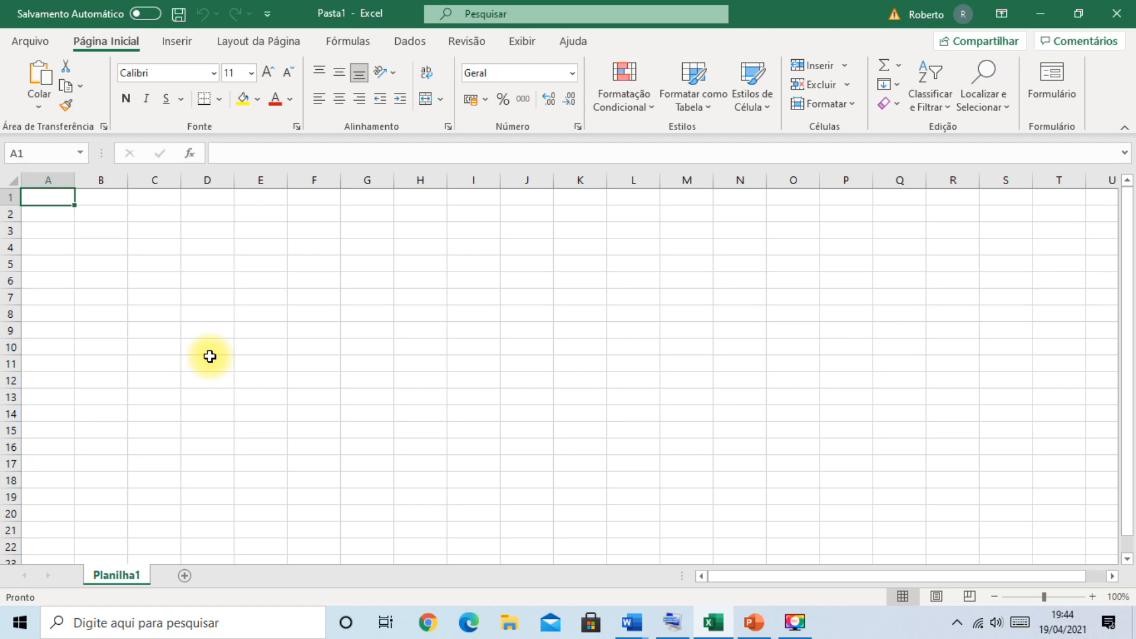
Browse the open windows and recent activity timeline in Task View, and switch to the "Descubra a Configuração do seu Computador.docx" Word document.
key("super+Tab")
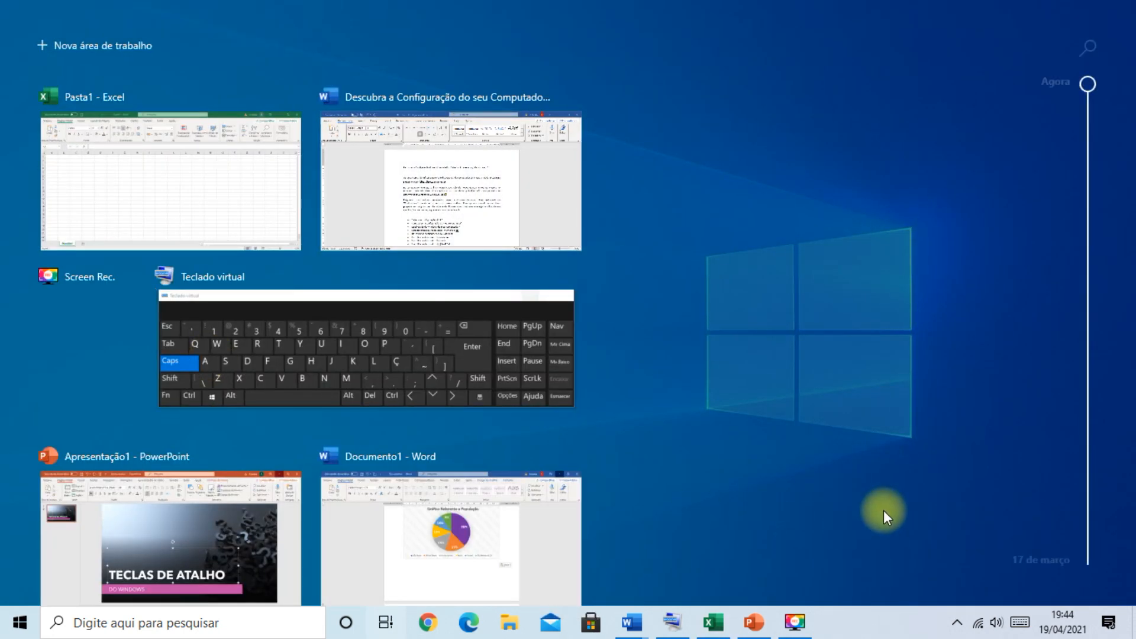
key("Tab")
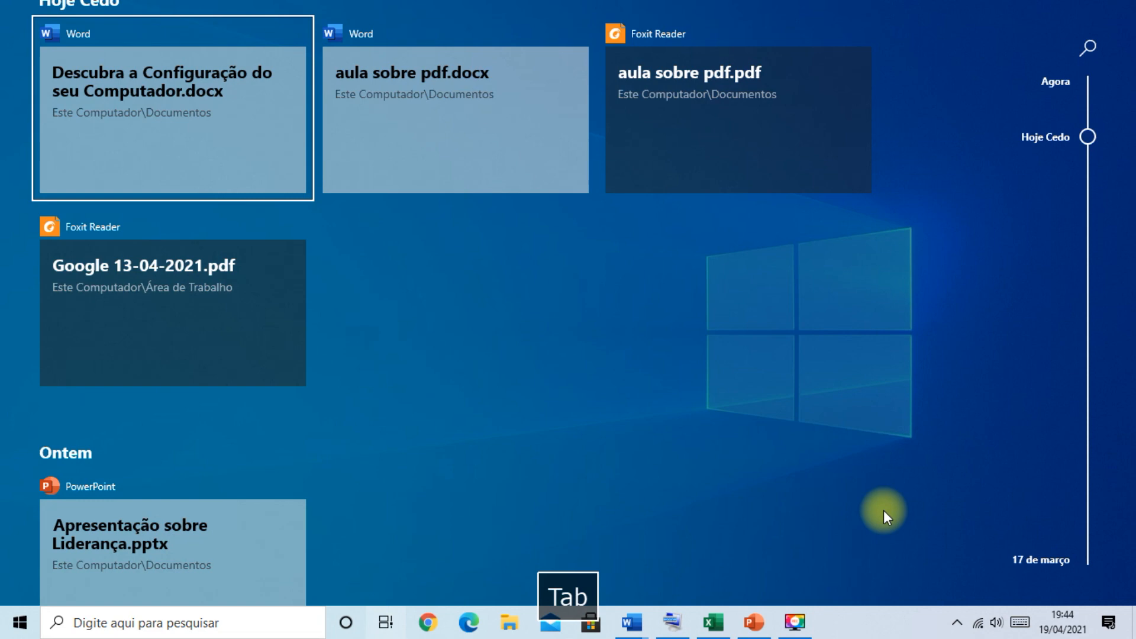
key("Tab")
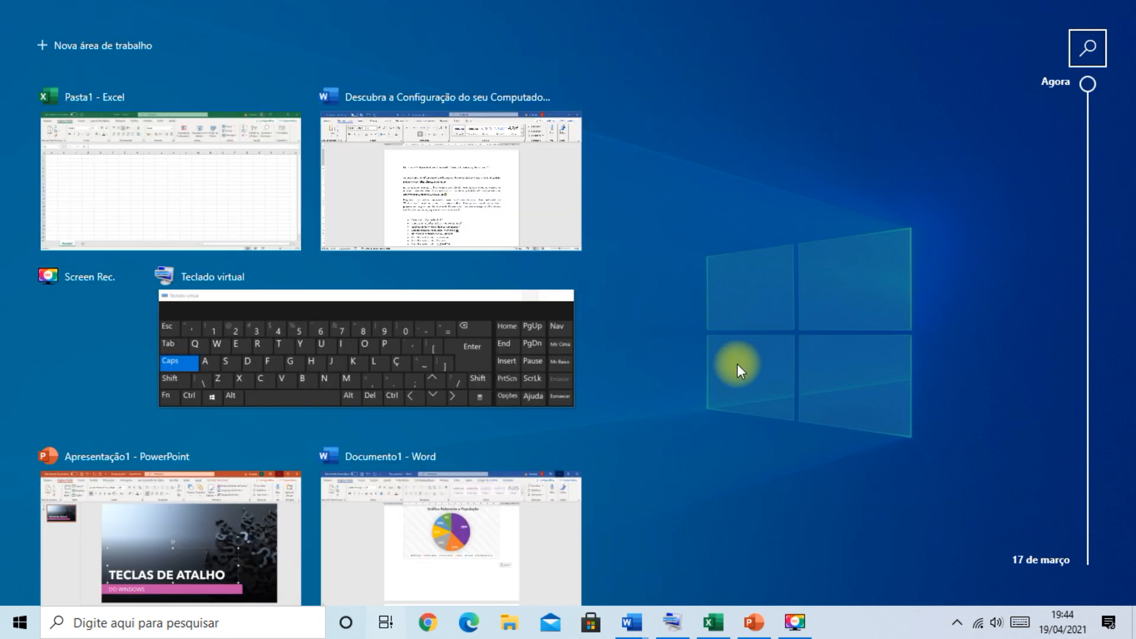
left_click(465, 203)
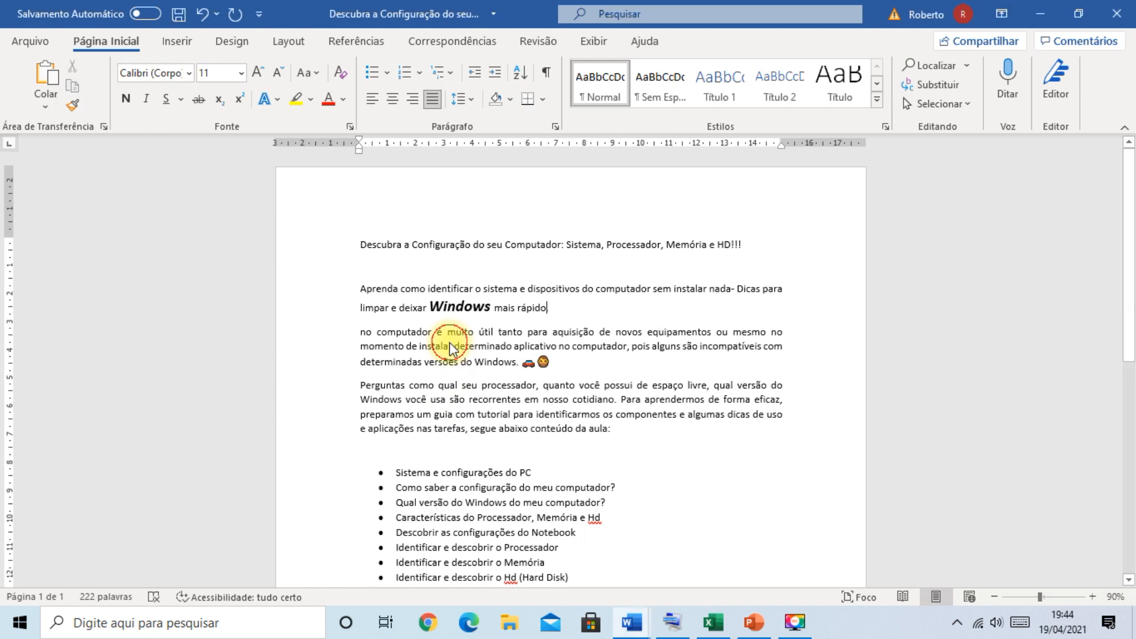
left_click(404, 289)
left_click(599, 458)
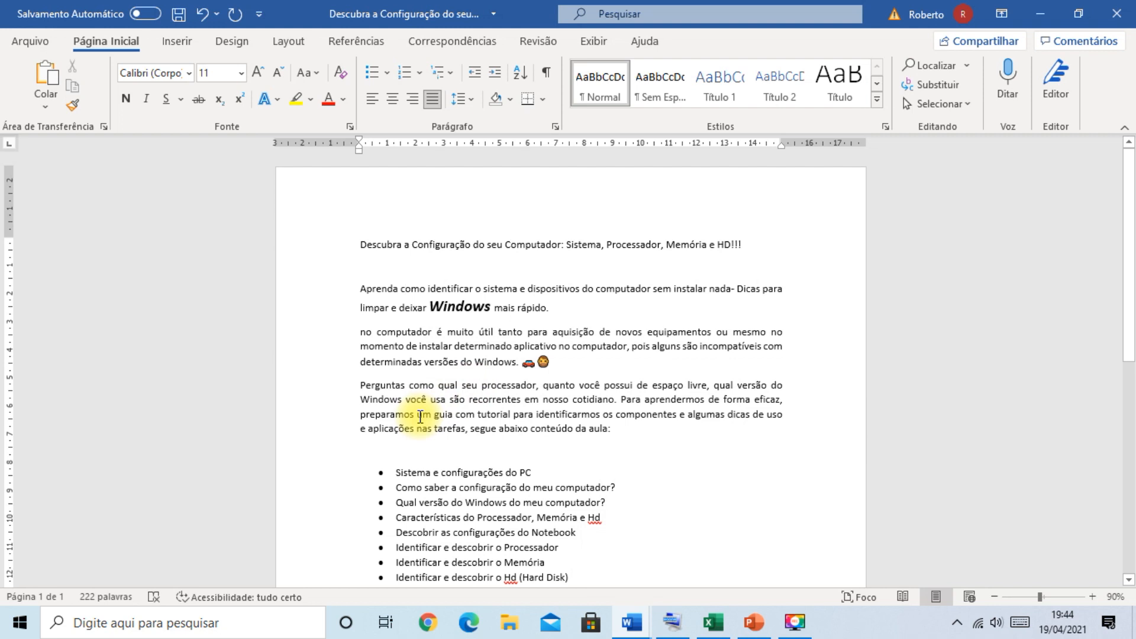
Select the phrase "como identificar o sistema e dispositivos do computador" in the opening paragraph, and clear the selection.
left_click(431, 288)
left_click_drag(431, 289, 652, 289)
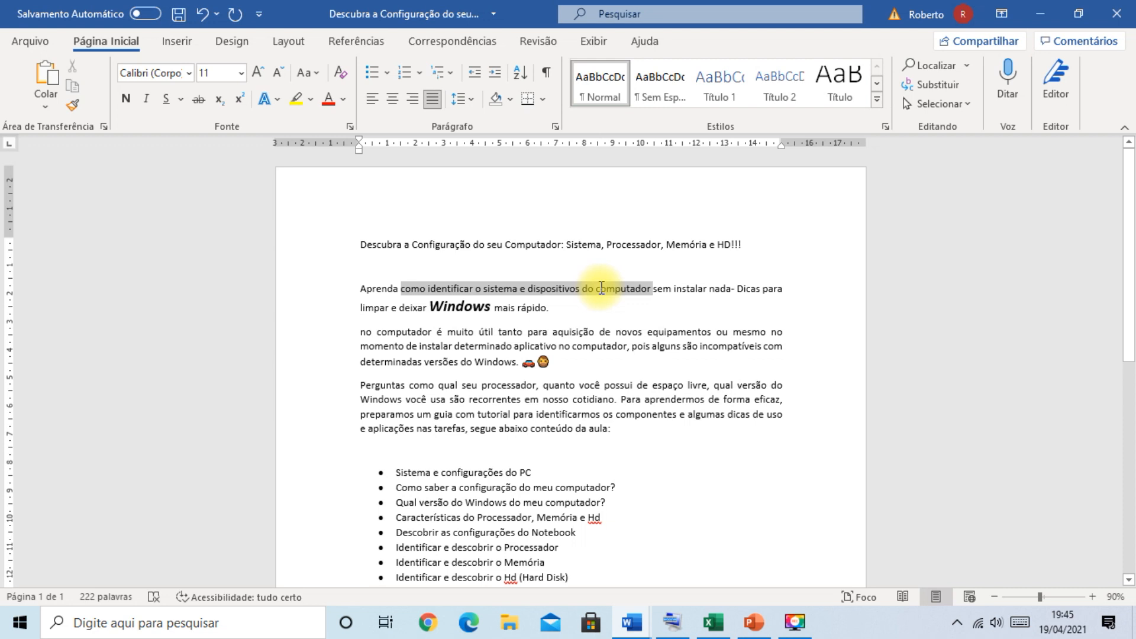
left_click(565, 413)
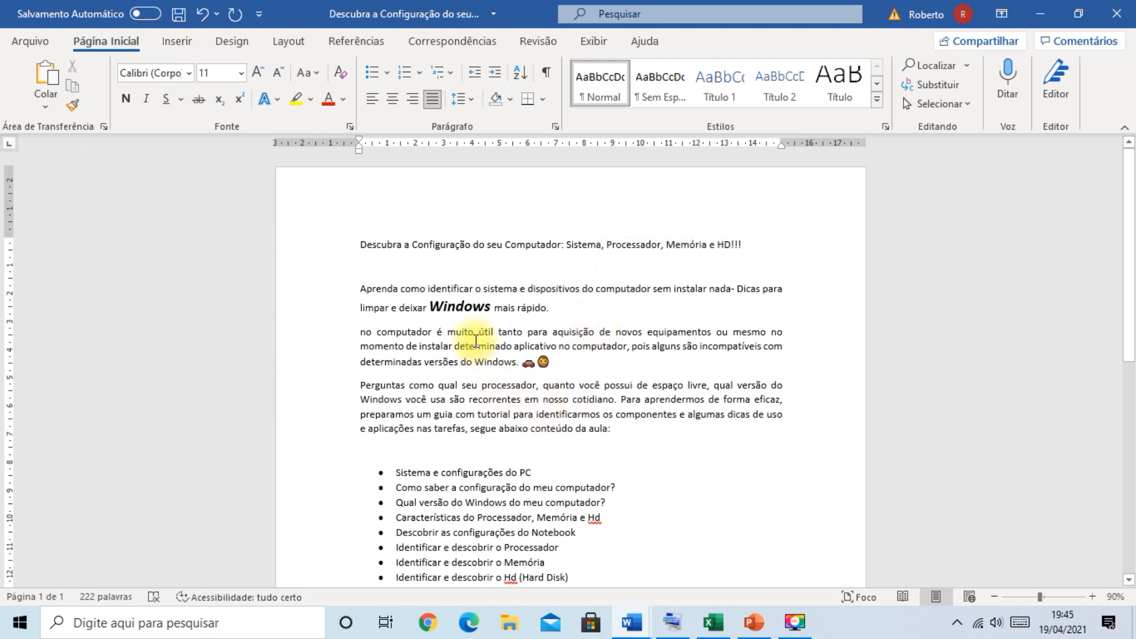
Select "identificar o sistema e dispositivos" in the opening paragraph, extending the selection one character at a time.
left_click(426, 289)
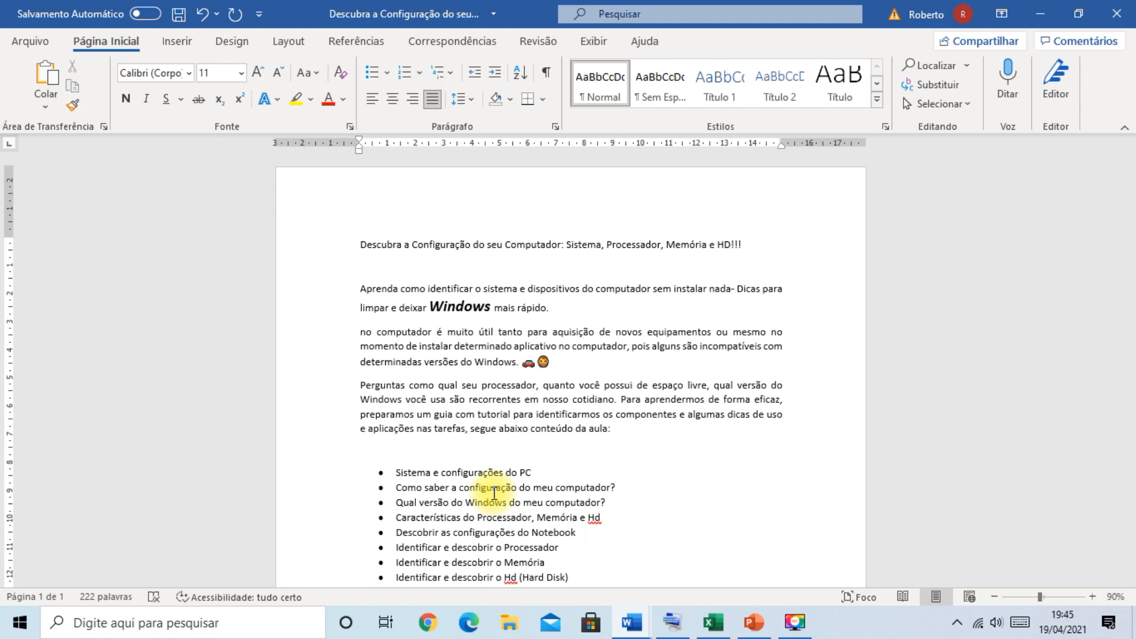
key("shift+Right")
key("shift+Right")
key("shift+Right")
key("shift+Right")
key("shift+Right")
key("shift+Right")
key("shift+Right")
key("shift+Right")
key("shift+Right")
key("shift+Right")
key("shift+Right")
key("shift+Right")
key("shift+Right")
key("shift+Right")
key("shift+Right")
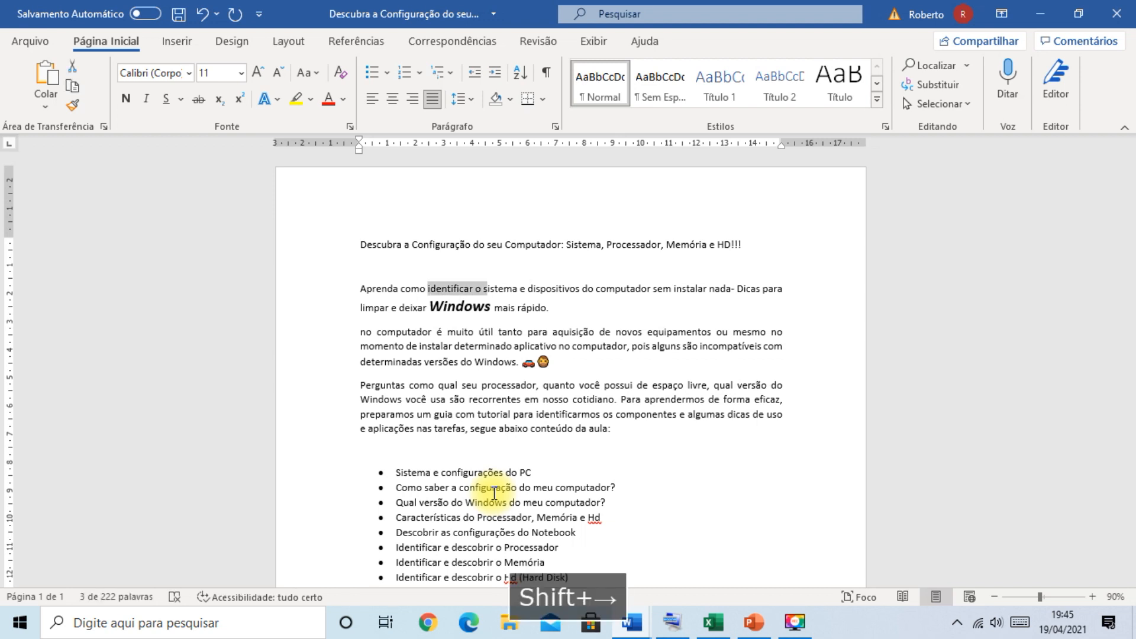
key("shift+Right")
key("shift+Right")
key("shift+Right")
key("shift+Right")
key("shift+Right")
key("shift+Right")
key("shift+Right")
key("shift+Right")
key("shift+Right")
key("shift+Right")
key("shift+Right")
key("shift+Right")
key("shift+Right")
key("shift+Right")
key("shift+Right")
key("shift+Right")
key("shift+Right")
key("shift+Right")
key("shift+Right")
key("shift+Right")
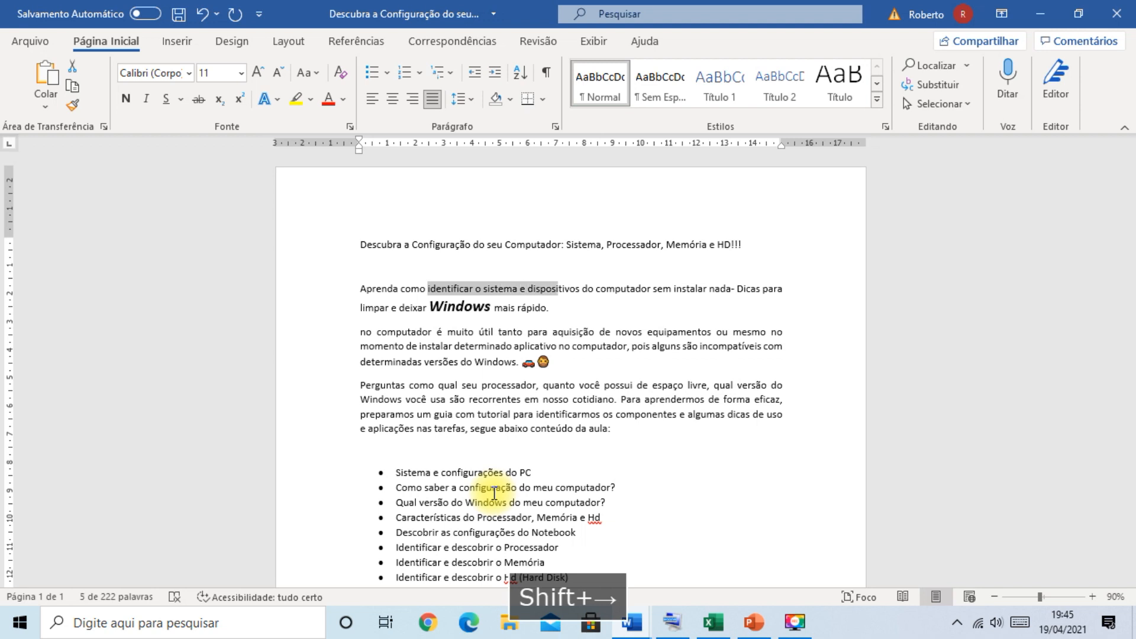
key("shift+Right")
key("shift+Right")
key("shift+Right")
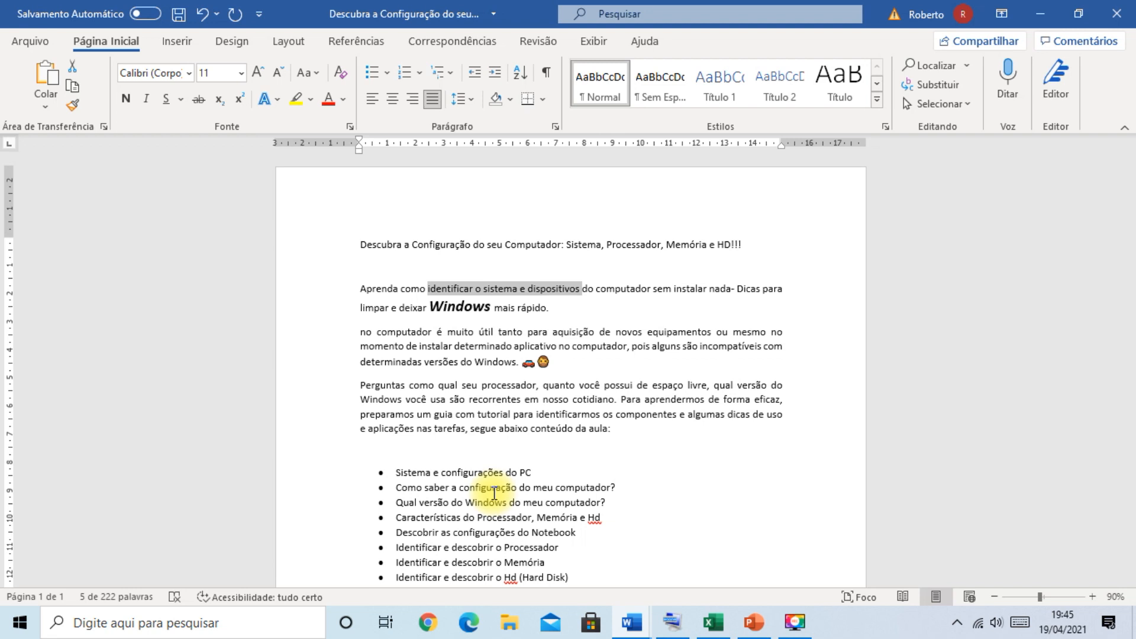
Show the on-screen keyboard over the document briefly, and select all of the document's text.
left_click(672, 623)
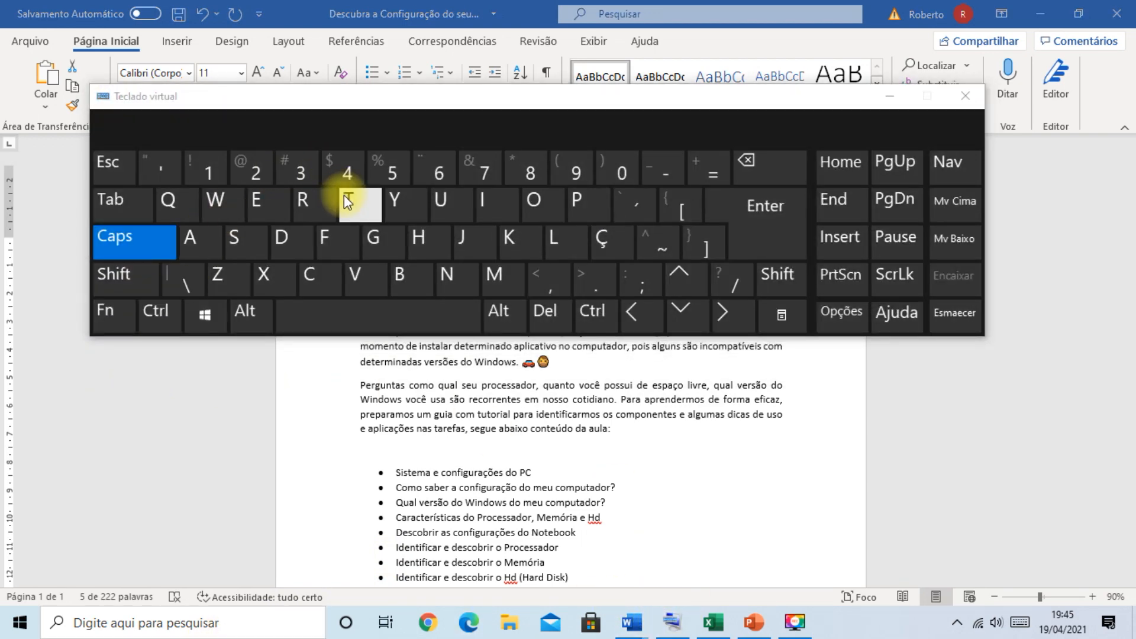
left_click(891, 95)
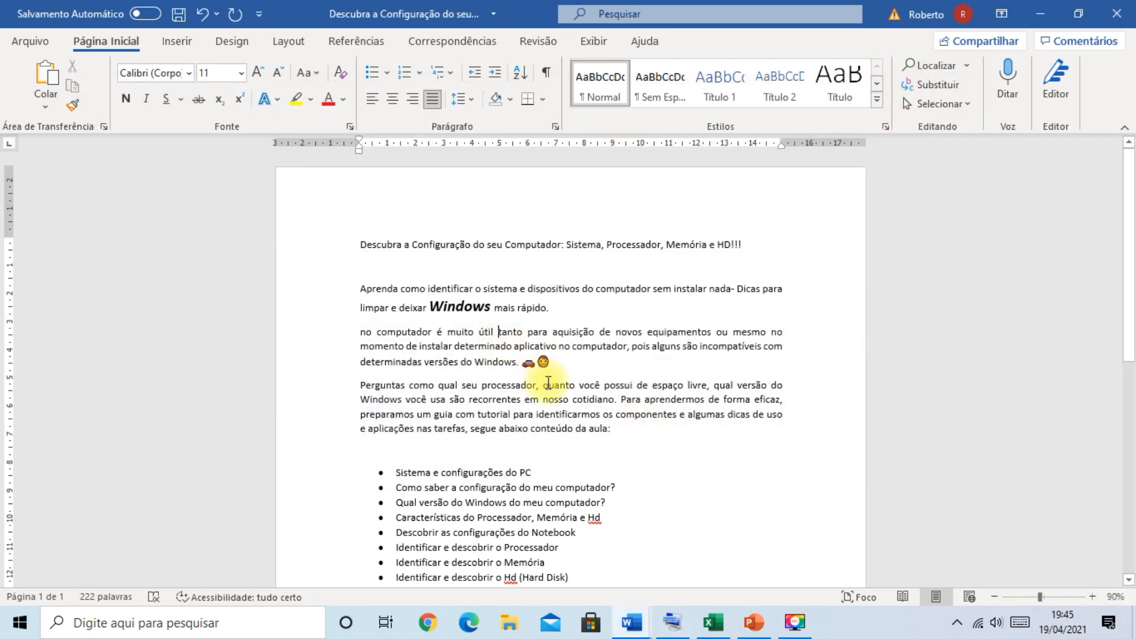
key("ctrl+t")
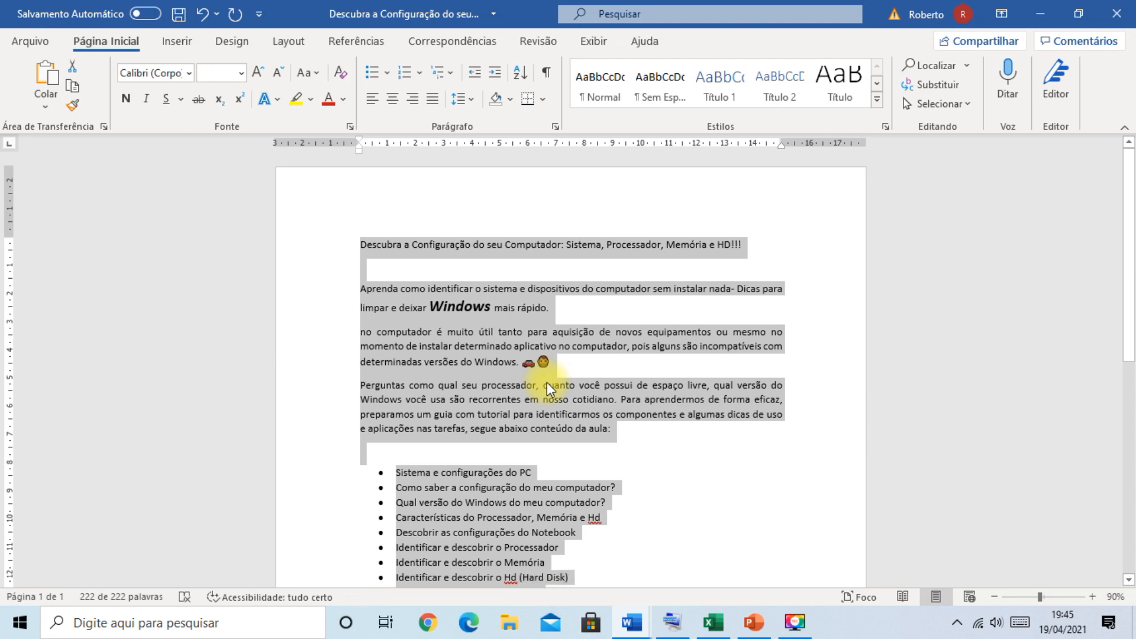
Deselect the text and move the cursor line by line from the end of the document up to the title line.
key("Down")
key("Up")
key("Up")
key("Up")
key("Up")
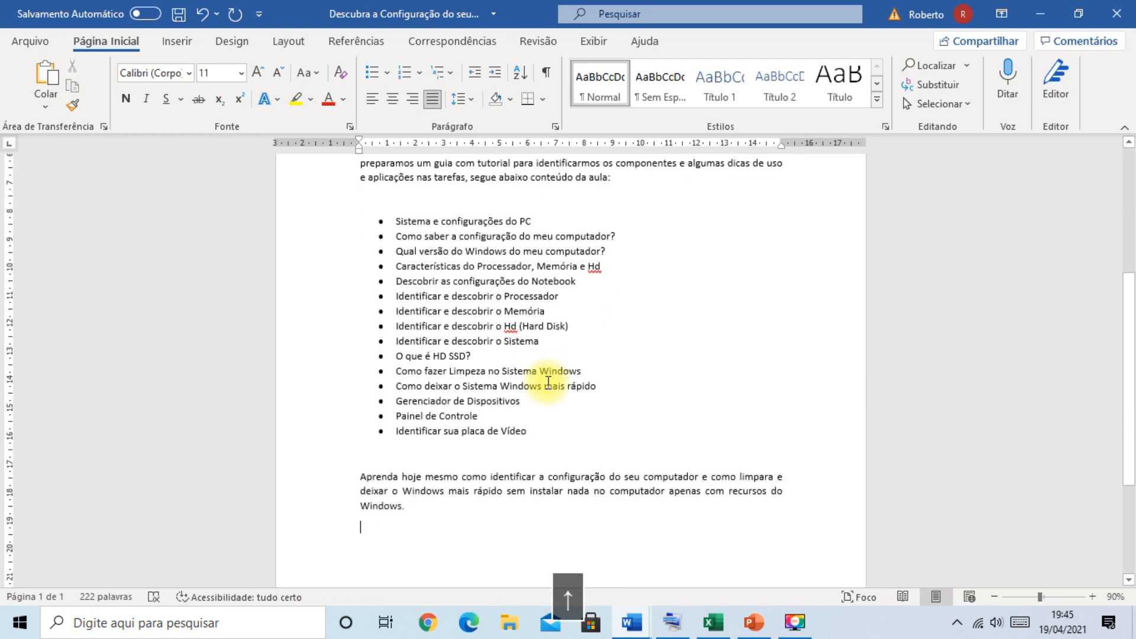
key("Up")
key("Up")
key("Up")
key("Up")
key("Up")
key("Up")
key("Up")
key("Up")
key("Up")
key("Up")
key("Up")
key("Up")
key("Up")
key("Up")
key("Up")
key("Up")
key("Up")
key("Up")
key("Up")
key("Up")
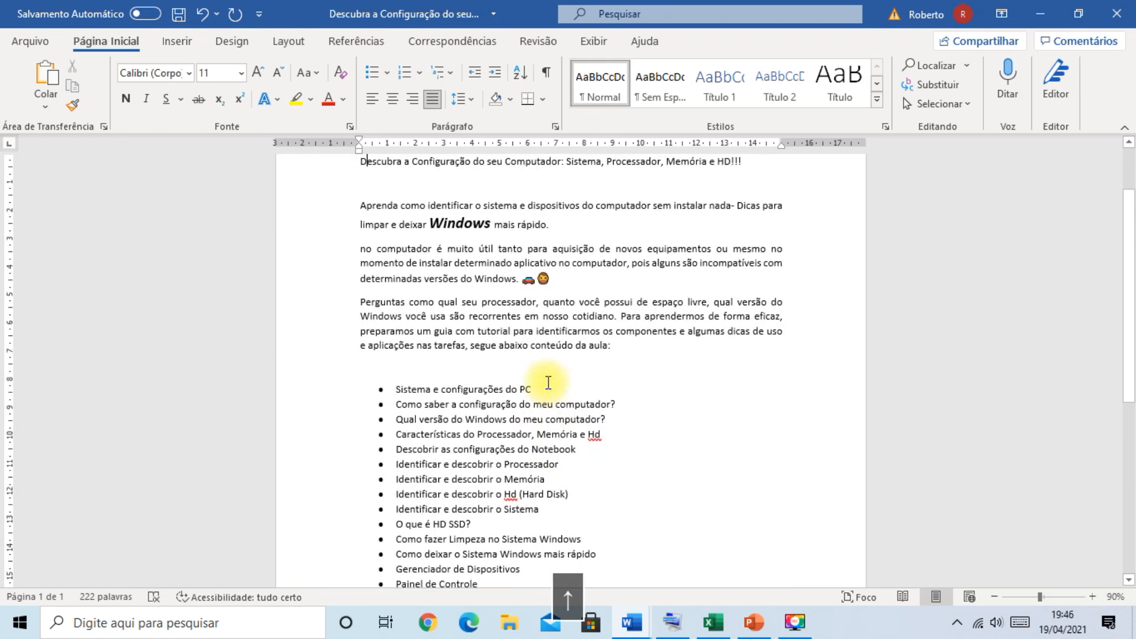
Move the cursor character by character forward and back in the "Aprenda como identificar" line, stopping just before "como".
key("Down")
key("Down")
key("Right")
key("Right")
key("Right")
key("Right")
key("Right")
key("Right")
key("Right")
key("Right")
key("Right")
key("Right")
key("Right")
key("Right")
key("Right")
key("Right")
key("Right")
key("Right")
key("Right")
key("Right")
key("Right")
key("Right")
key("Right")
key("Right")
key("Right")
key("Right")
key("Right")
key("Right")
key("Left")
key("Left")
key("Left")
key("Left")
key("Left")
key("Left")
key("Left")
key("Left")
key("Left")
key("Left")
key("Left")
key("Left")
key("Left")
key("Left")
key("Left")
key("Left")
key("Left")
key("Left")
key("Left")
key("Left")
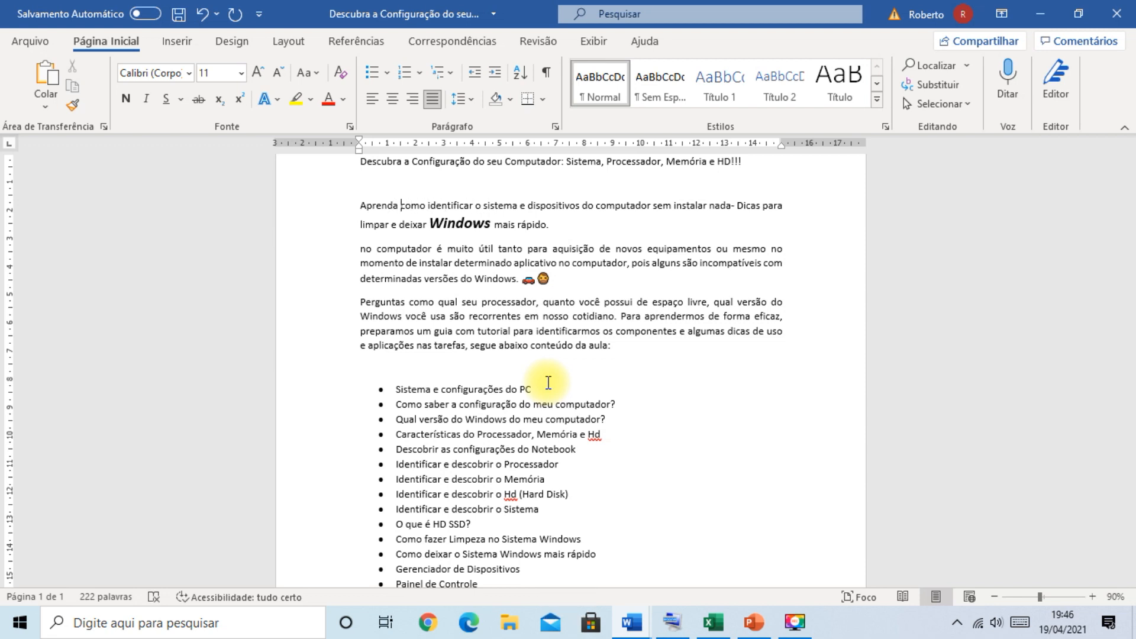
Advance the cursor word by word along the opening paragraph until it is just before "nada".
key("ctrl+Right")
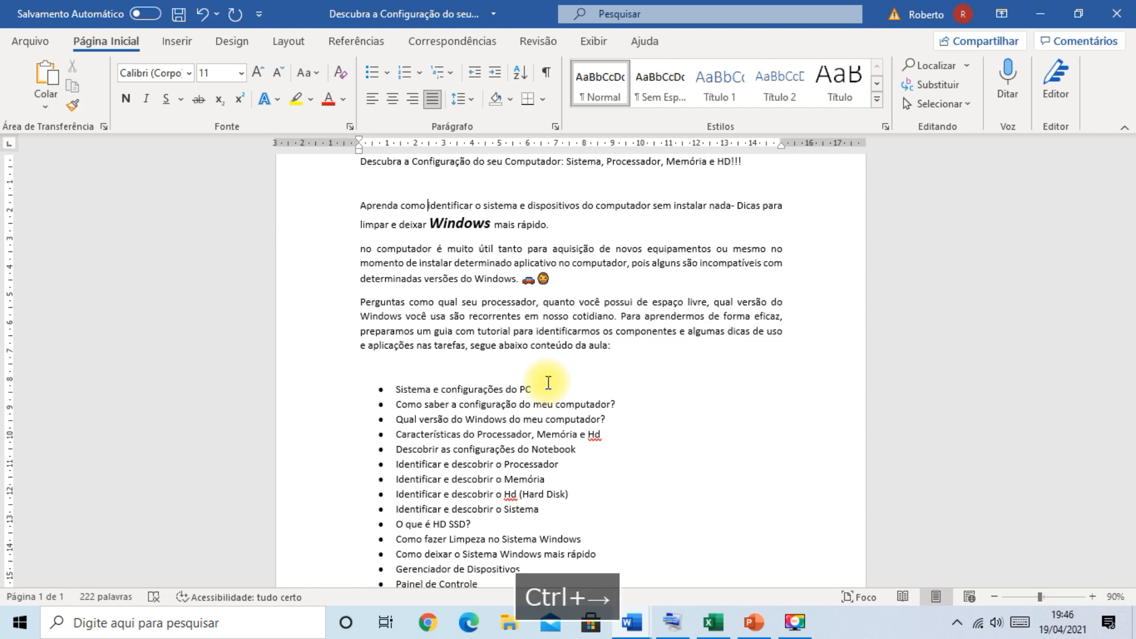
key("ctrl+Right")
key("ctrl+Right")
key("ctrl+Right")
key("ctrl+Right")
key("ctrl+Right")
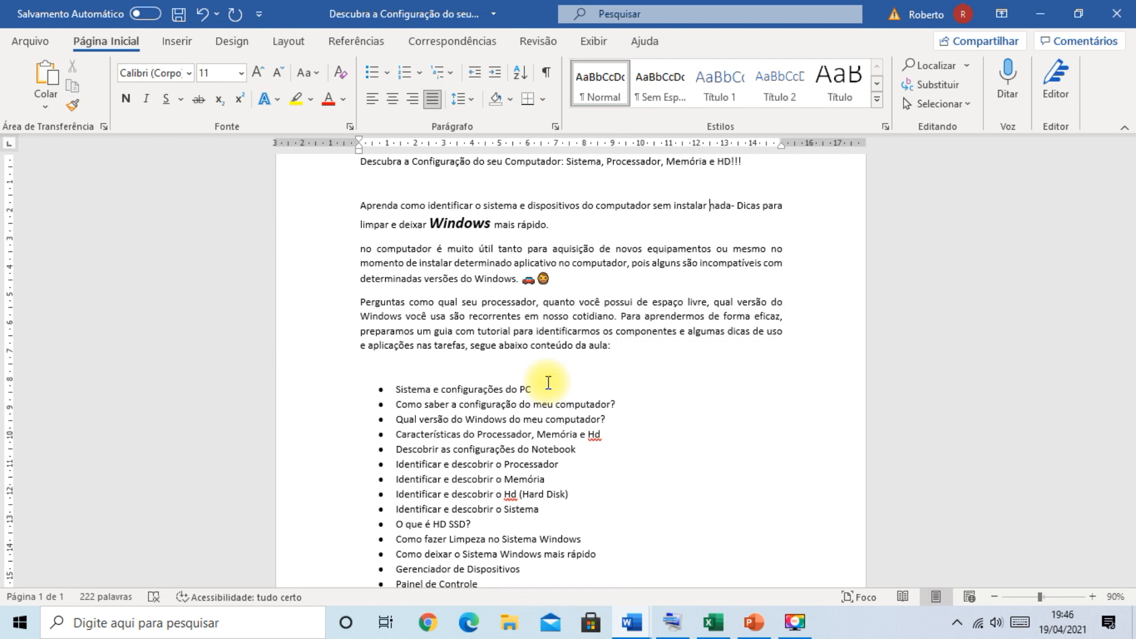
Move the cursor back word by word, and continue character by character into the middle of "dispositivos".
key("ctrl+Left")
key("ctrl+Left")
key("ctrl+Left")
key("ctrl+Left")
key("Left")
key("Left")
key("Left")
key("Left")
key("Left")
key("Left")
key("Left")
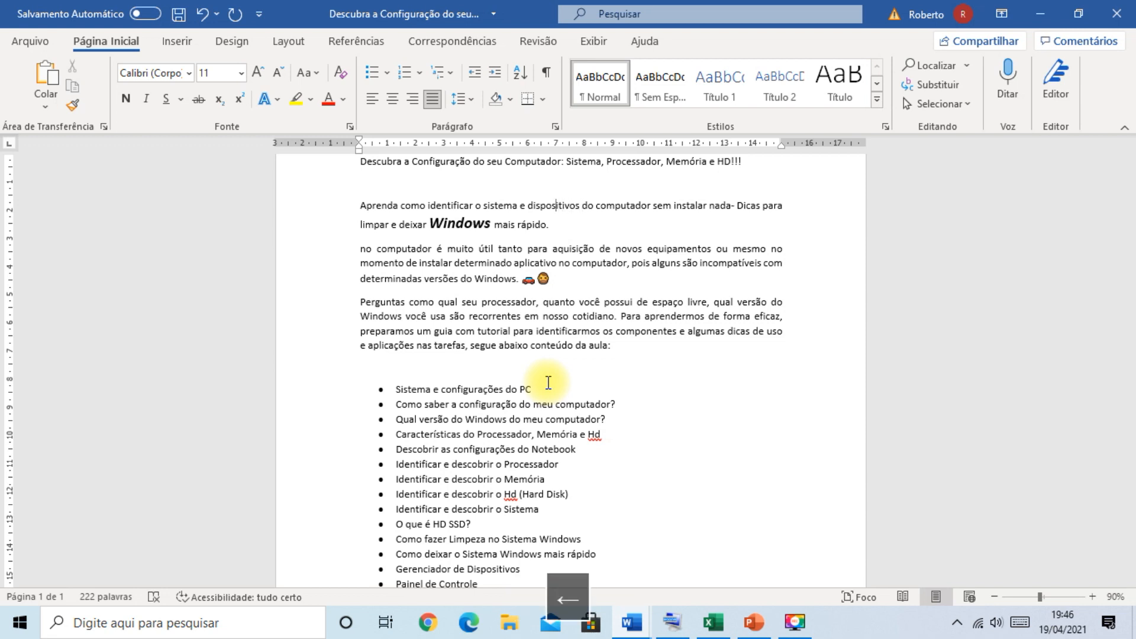
Return the cursor word by word and character by character from "dispositivos" to just before "como".
key("ctrl+Left")
key("ctrl+Left")
key("ctrl+Left")
key("ctrl+Left")
key("ctrl+Left")
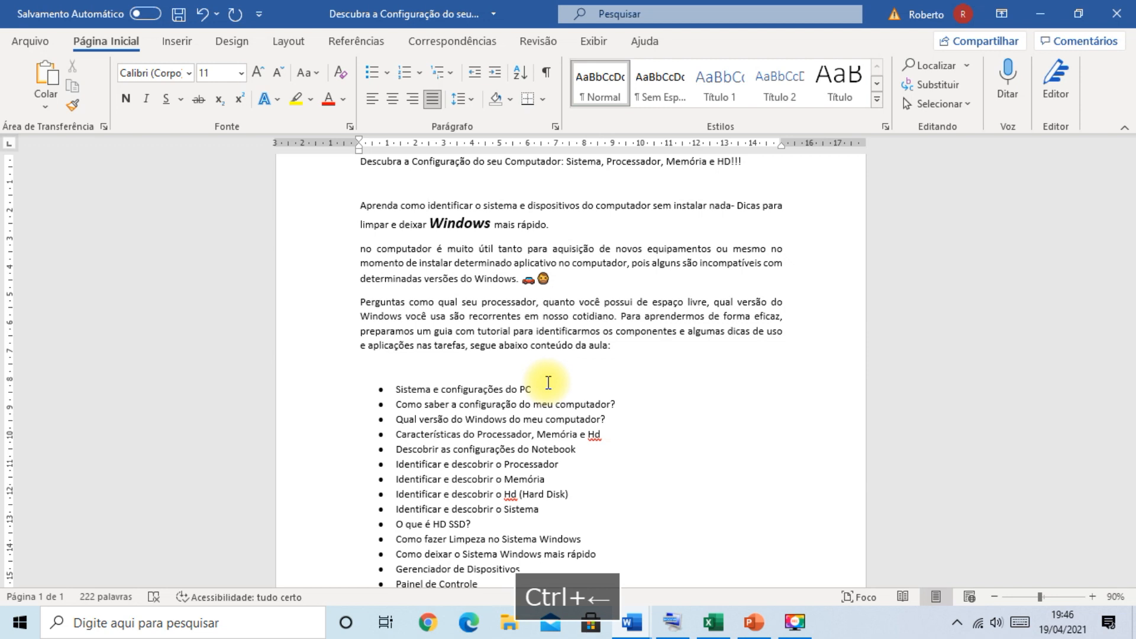
key("Left")
key("Left")
key("Left")
key("Left")
key("Left")
key("Left")
key("Left")
key("Left")
key("Left")
key("Left")
key("Left")
key("Left")
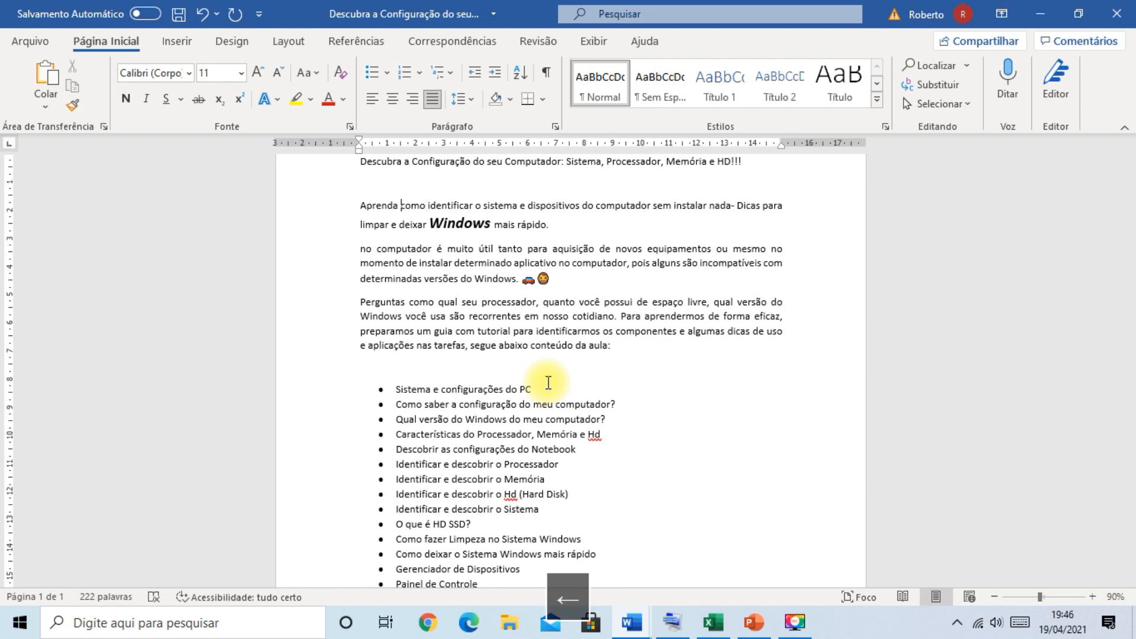
Move the cursor a few characters back in the "Aprenda como" line, up to the empty line, and line by line down into the "Perguntas" paragraph.
key("Left")
key("Left")
key("Left")
key("Up")
key("Down")
key("Down")
key("Down")
key("Down")
key("Down")
key("Down")
Move the cursor line by line back up to the empty line below the title, and down and up within the opening paragraphs.
key("Up")
key("Up")
key("Up")
key("Up")
key("Up")
key("Up")
key("Down")
key("Down")
key("Down")
key("Up")
key("Up")
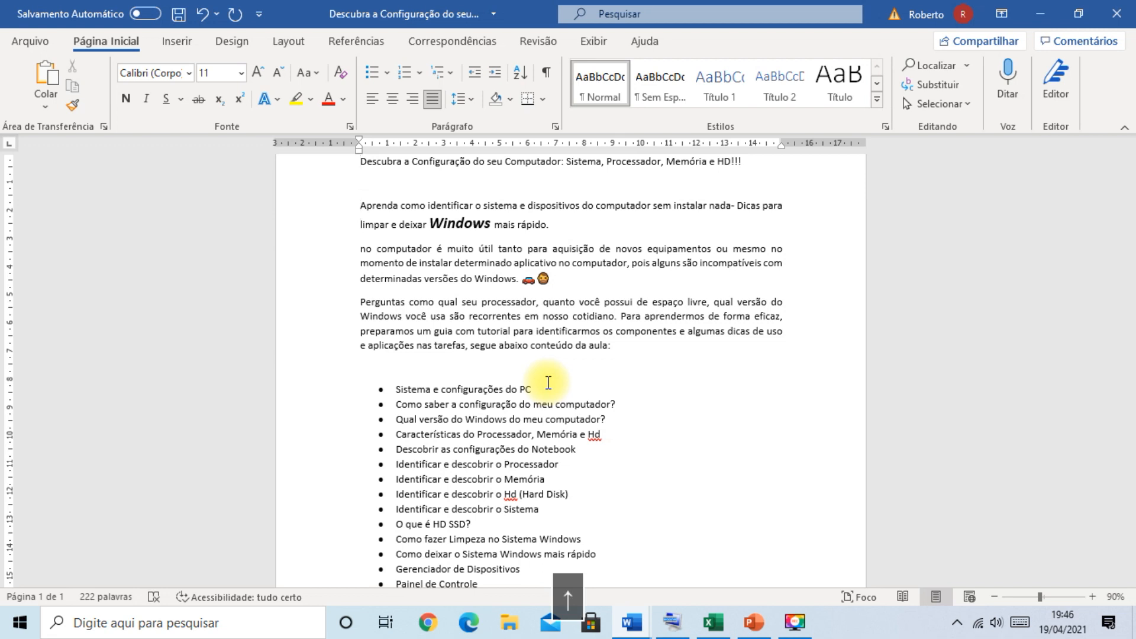
Advance the cursor paragraph by paragraph from the "Aprenda como" line down to the "Sistema e configurações do PC" bullet.
key("ctrl+Down")
key("ctrl+Down")
key("ctrl+Down")
key("ctrl+Down")
key("ctrl+Down")
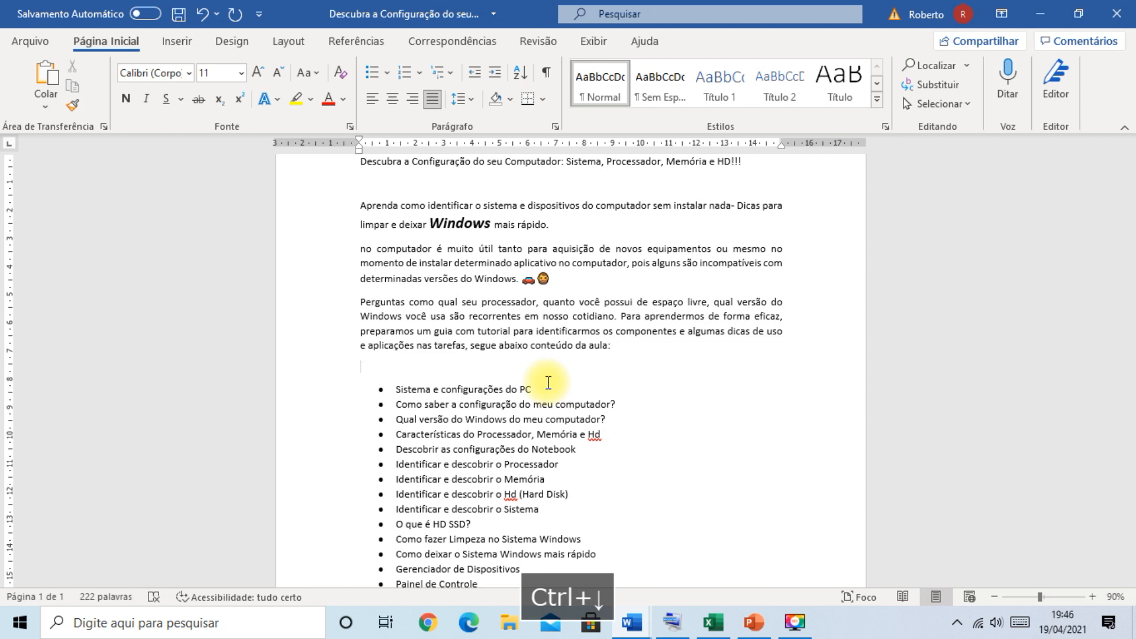
key("ctrl+Down")
Move the cursor back paragraph by paragraph to the empty line below the title.
key("ctrl+Up")
key("ctrl+Up")
key("ctrl+Up")
key("ctrl+Up")
key("ctrl+Up")
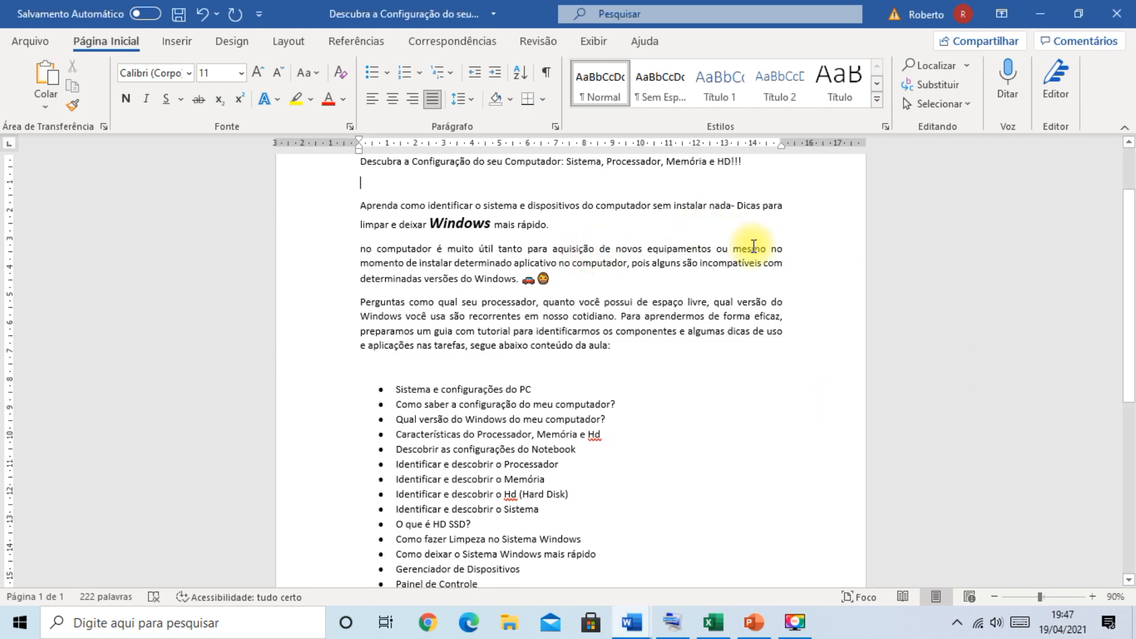
Jump the cursor to the start of the document, and bring up the on-screen keyboard and minimise it.
key("ctrl+Home")
scroll(445, 235, "up", 2)
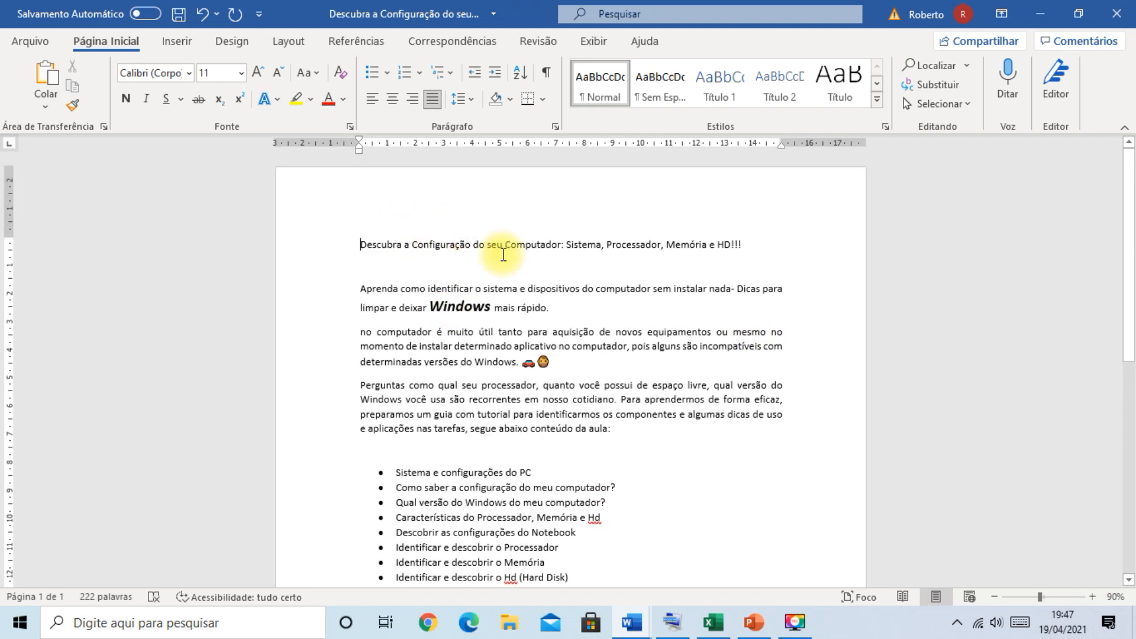
left_click(672, 622)
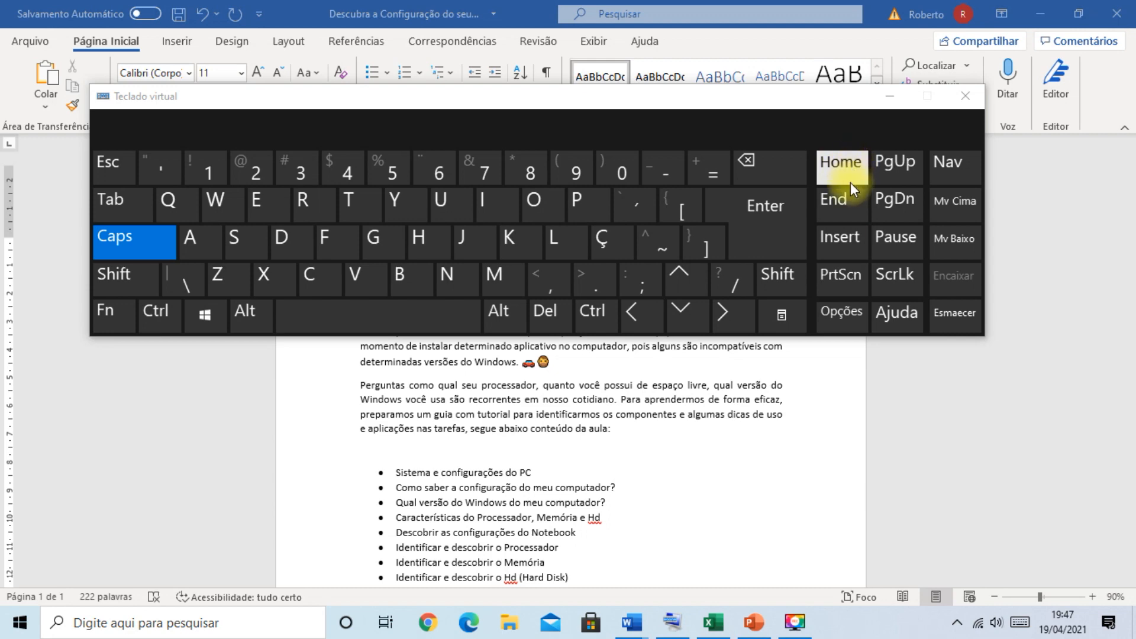
left_click(889, 96)
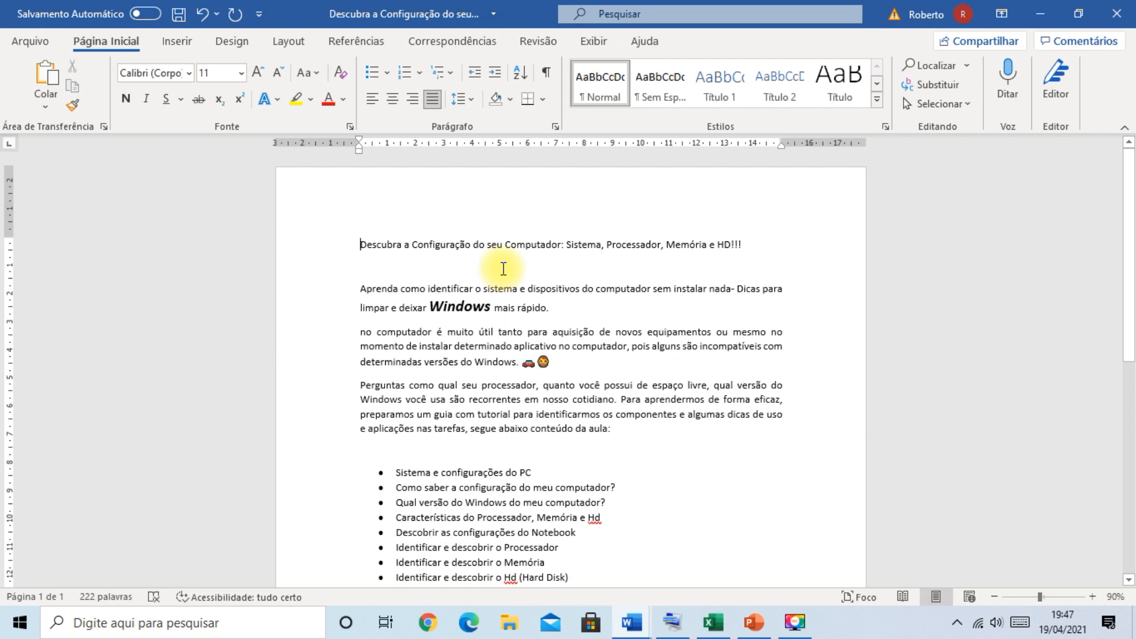
Jump the cursor to the document's end and start, and to the title line's end and start, doing the whole sequence twice.
key("ctrl+End")
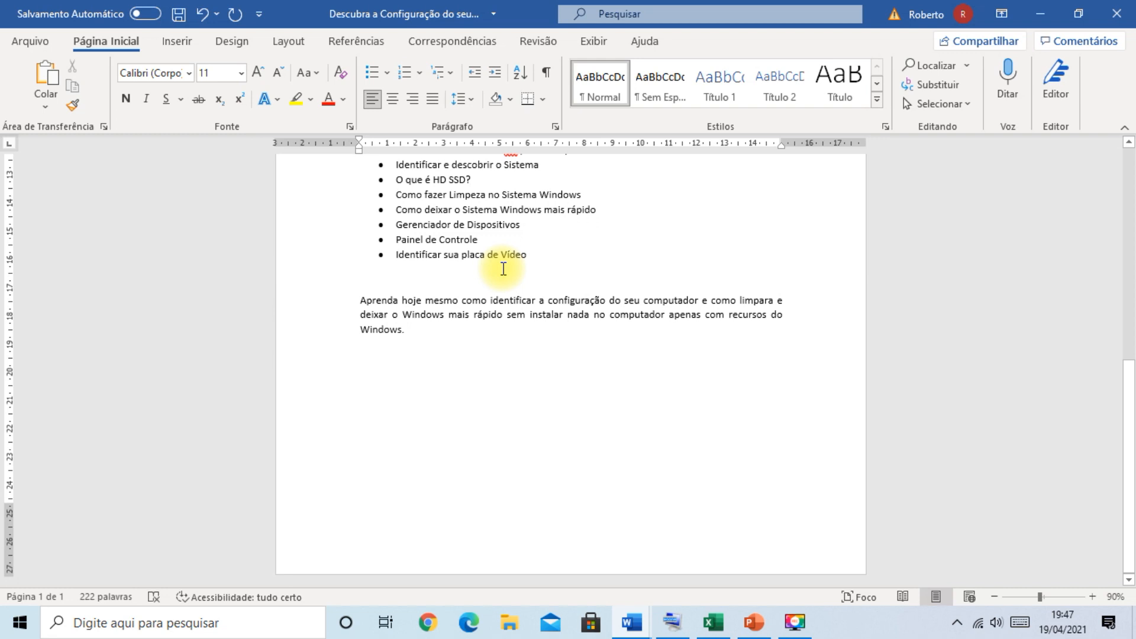
key("ctrl+Home")
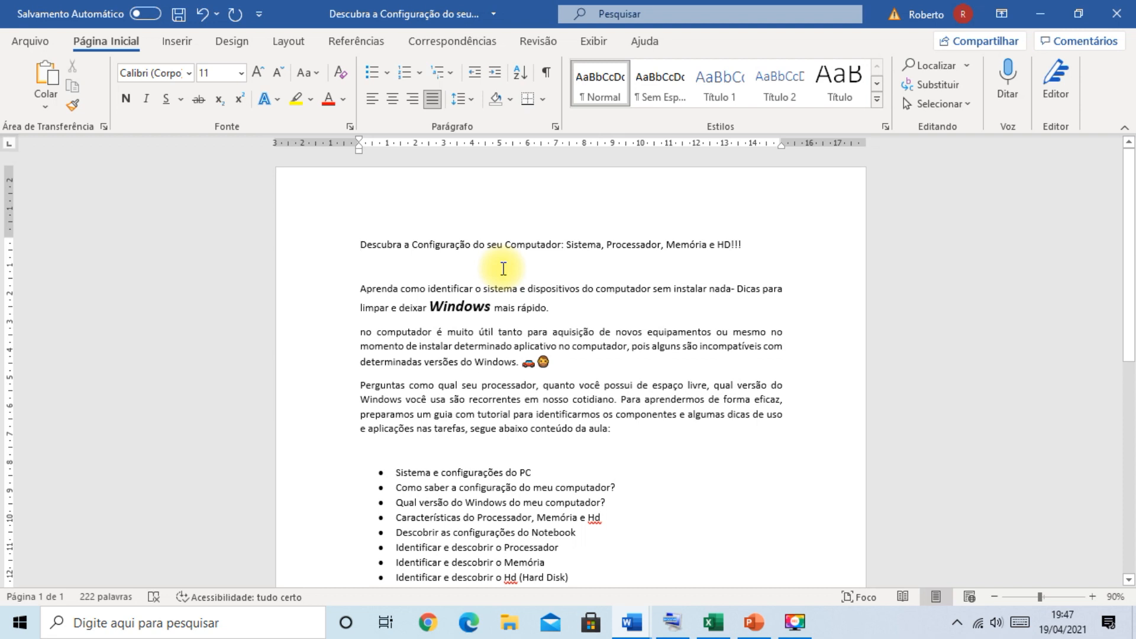
key("End")
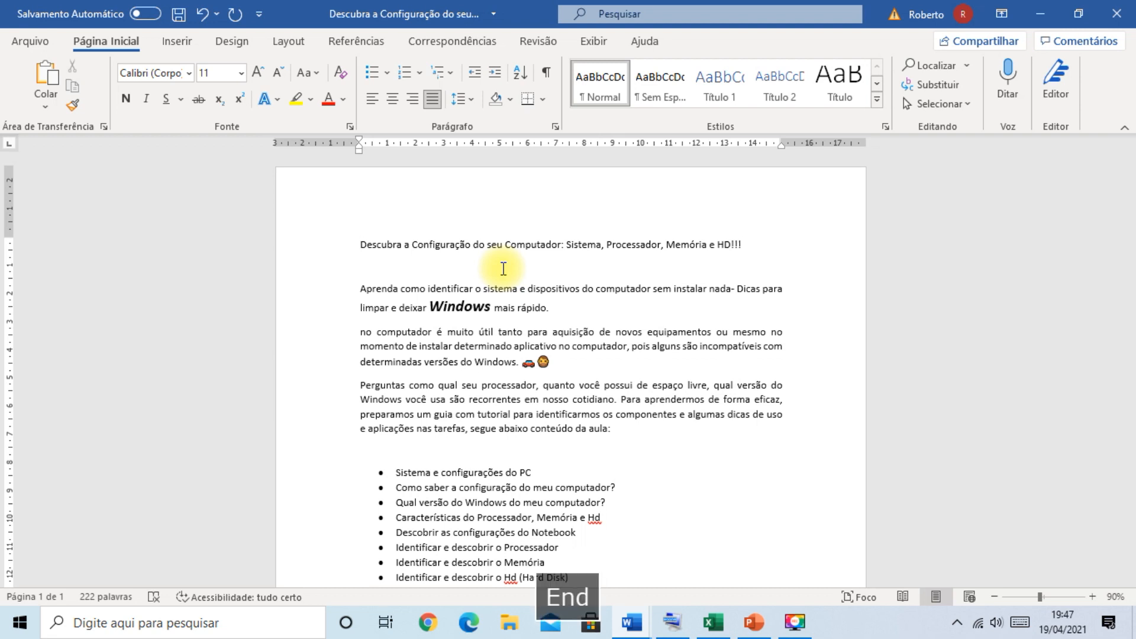
key("Home")
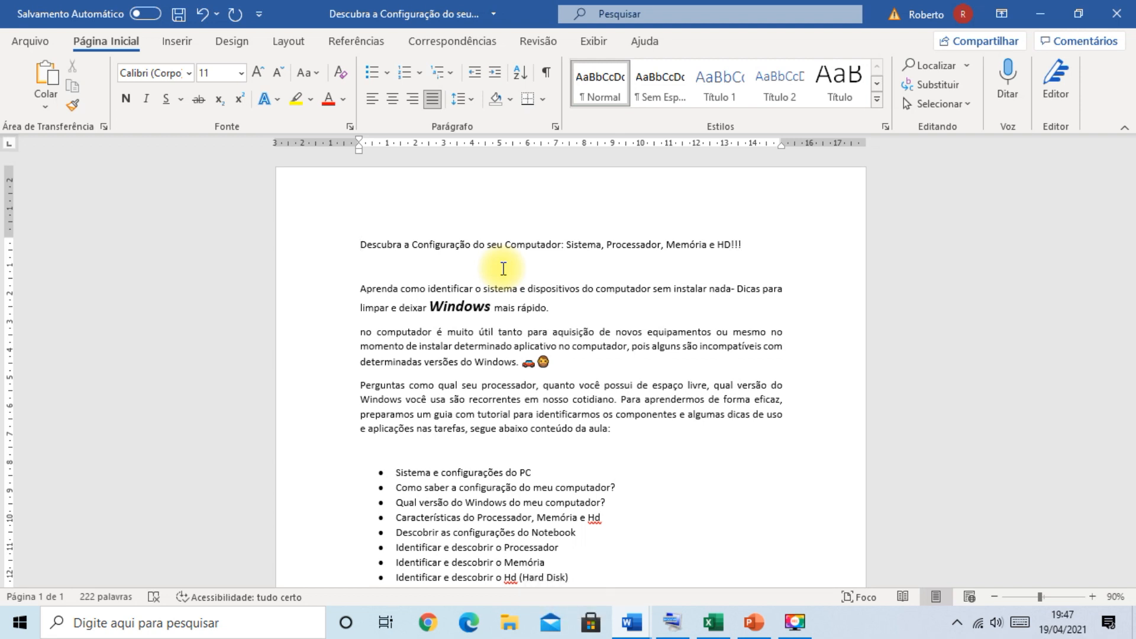
key("ctrl+End")
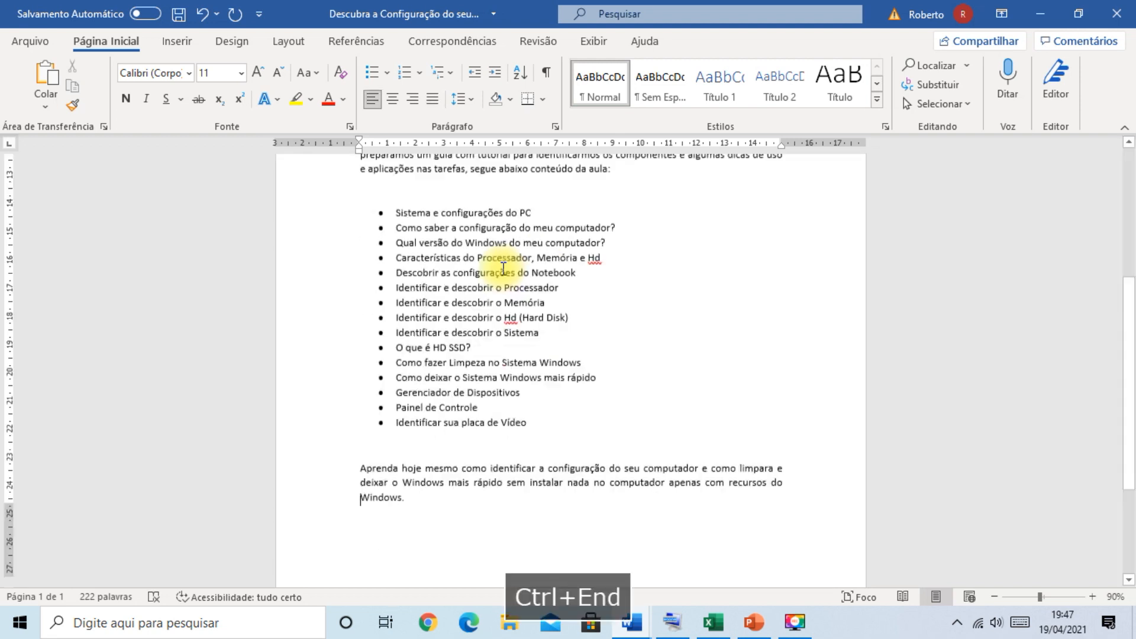
key("ctrl+Home")
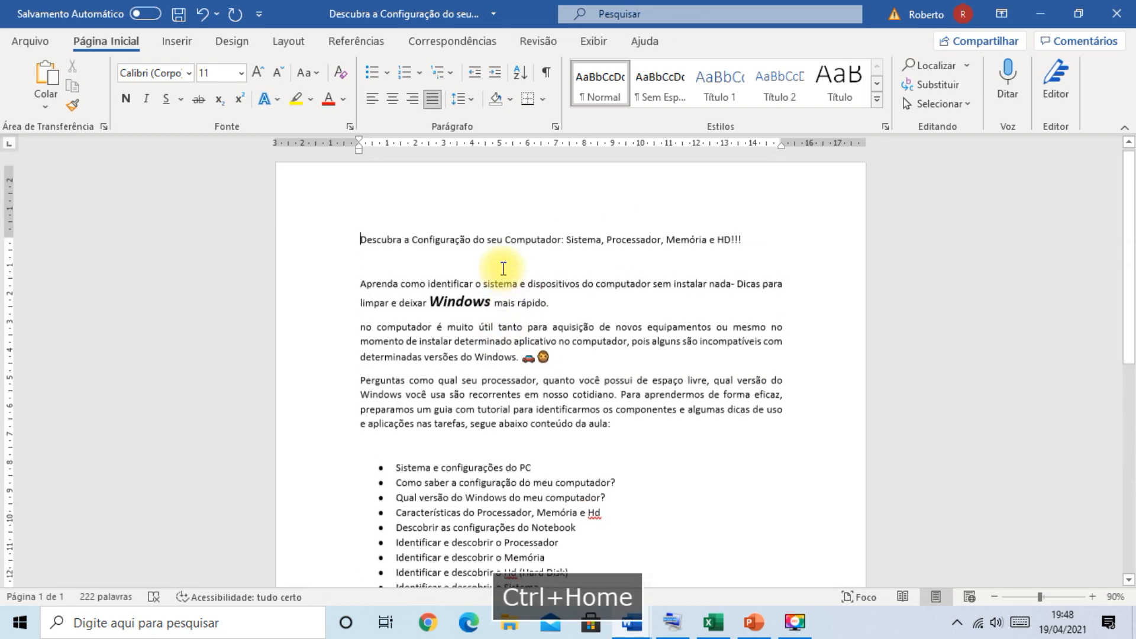
key("End")
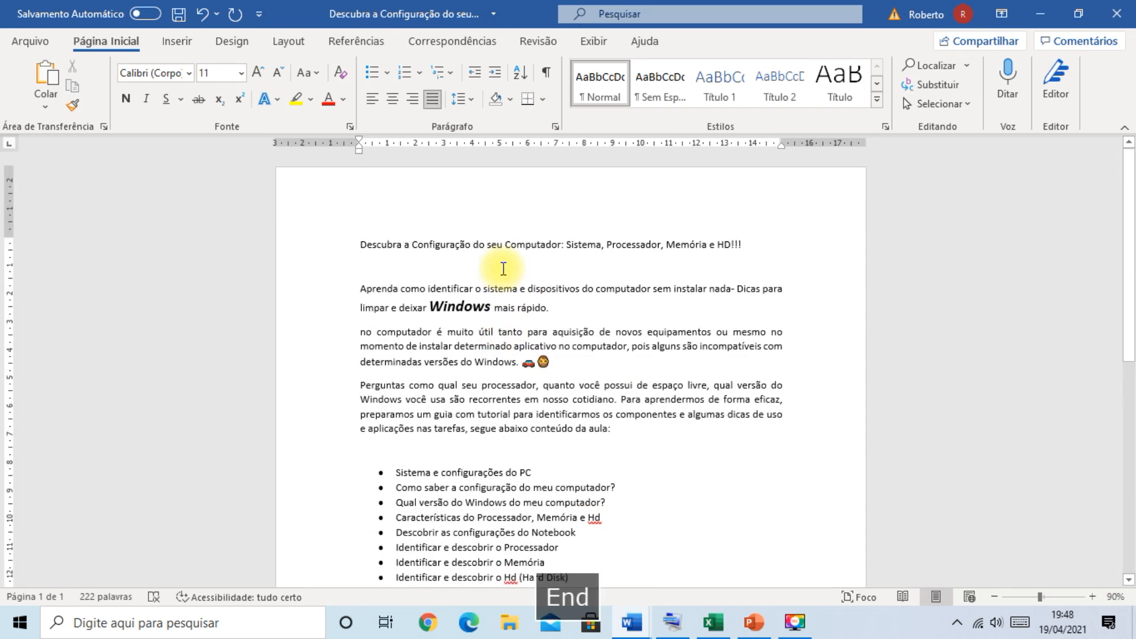
key("Home")
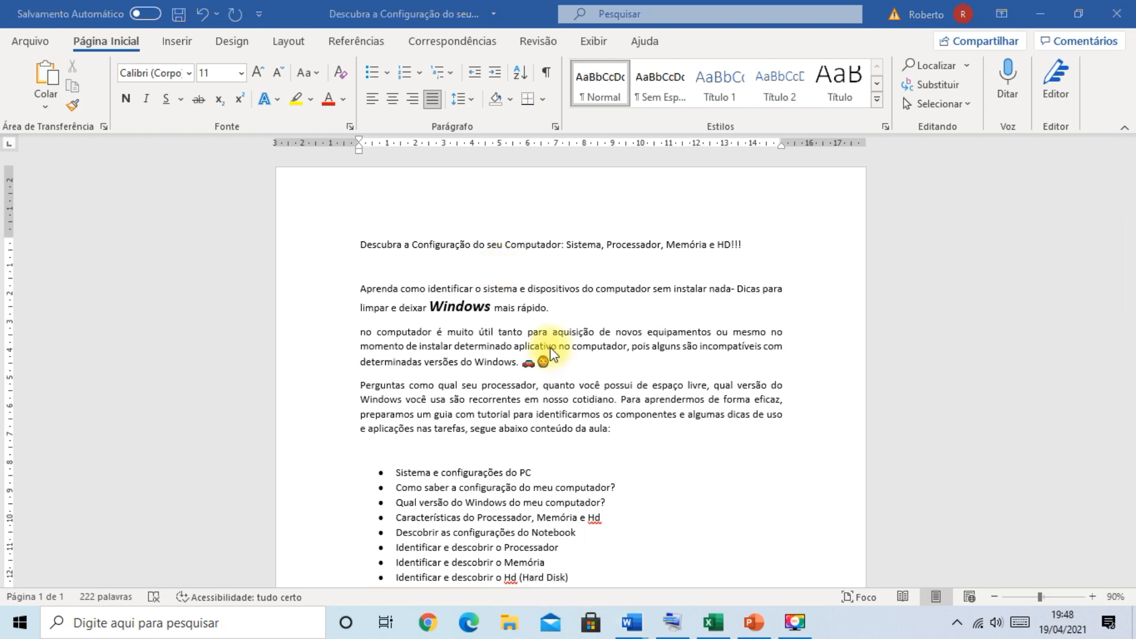
Place the cursor right after "dispositivos" in the "Aprenda como" paragraph, and bring up the on-screen keyboard and minimise it.
left_click(568, 332)
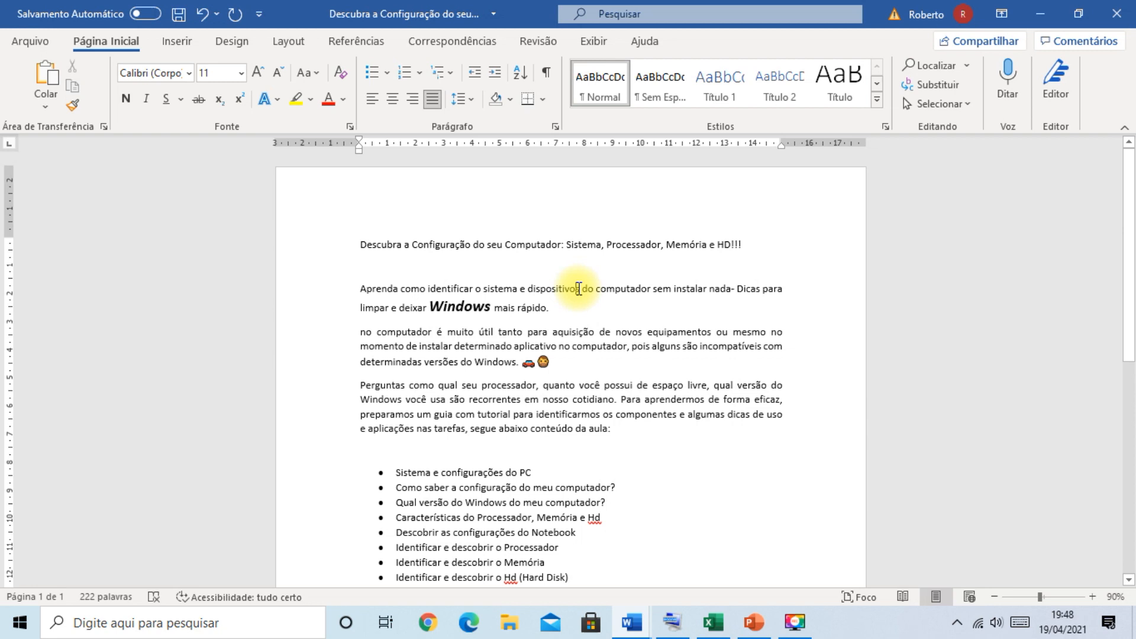
left_click(580, 288)
left_click(674, 620)
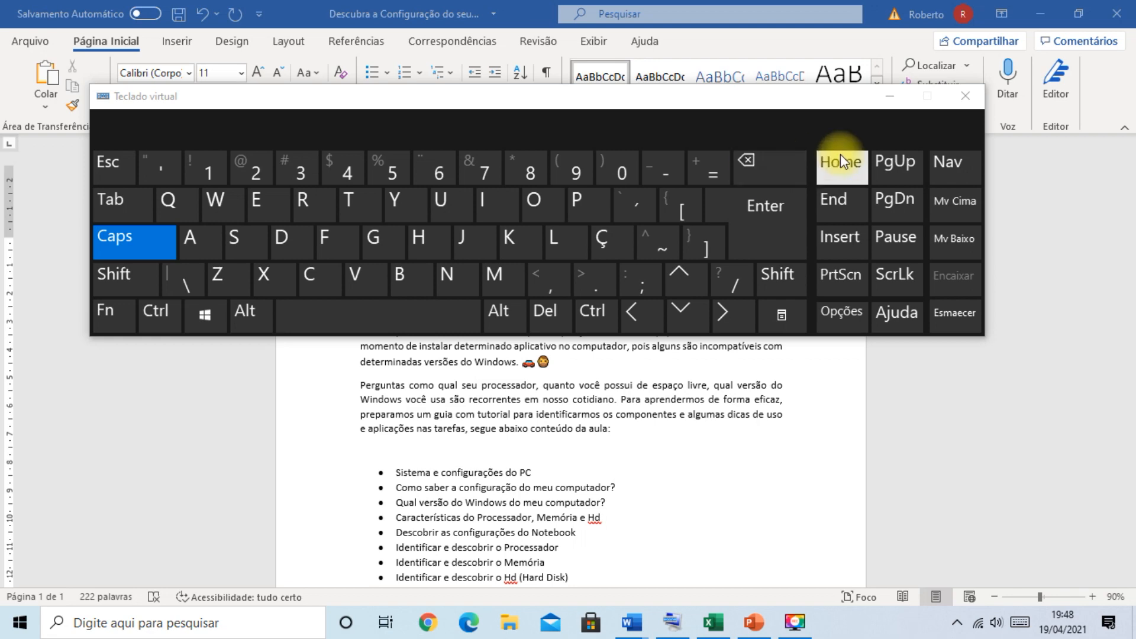
left_click(889, 97)
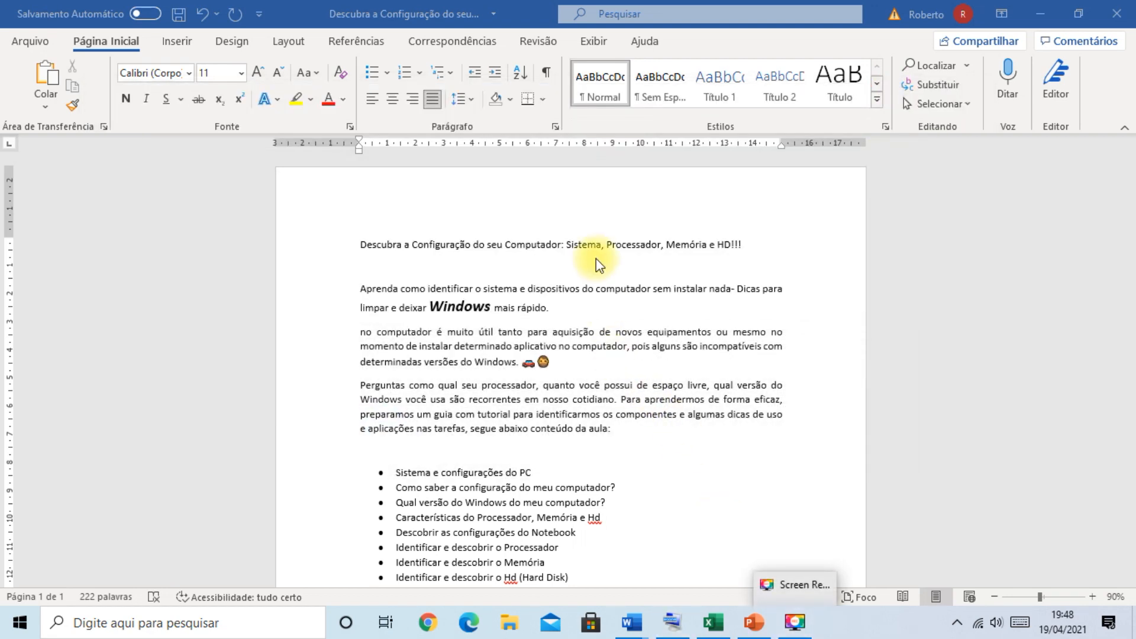
Delete "e dispositivos" character by character from the "Aprenda como" paragraph.
key("BackSpace")
key("BackSpace")
key("BackSpace")
key("BackSpace")
key("BackSpace")
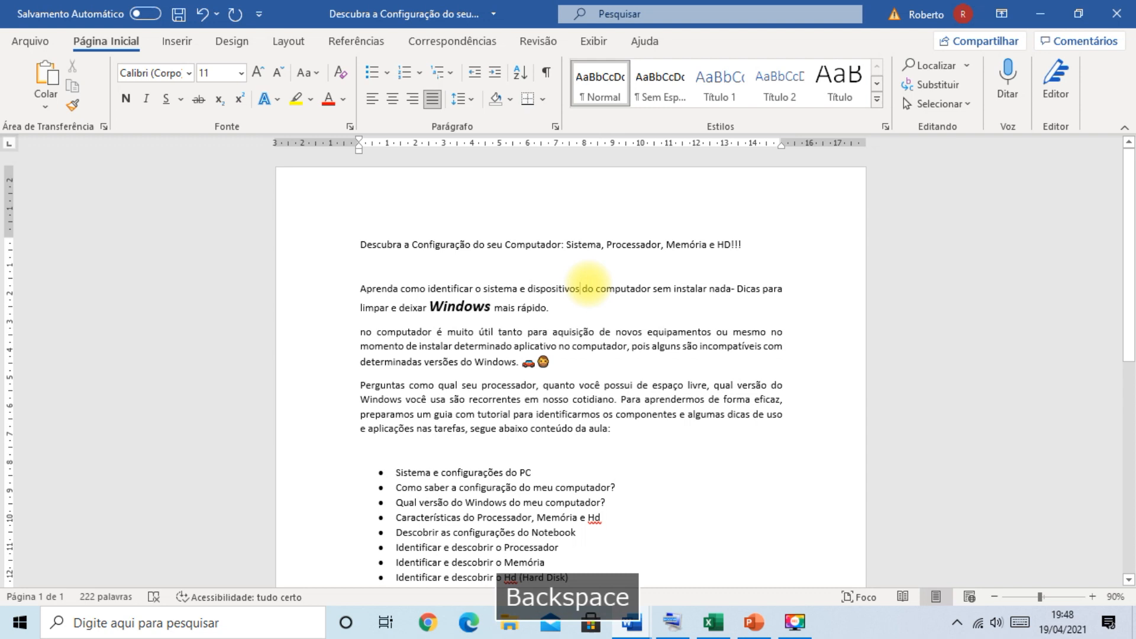
key("BackSpace")
key("BackSpace")
key("BackSpace")
key("BackSpace")
key("BackSpace")
key("BackSpace")
key("BackSpace")
key("BackSpace")
key("BackSpace")
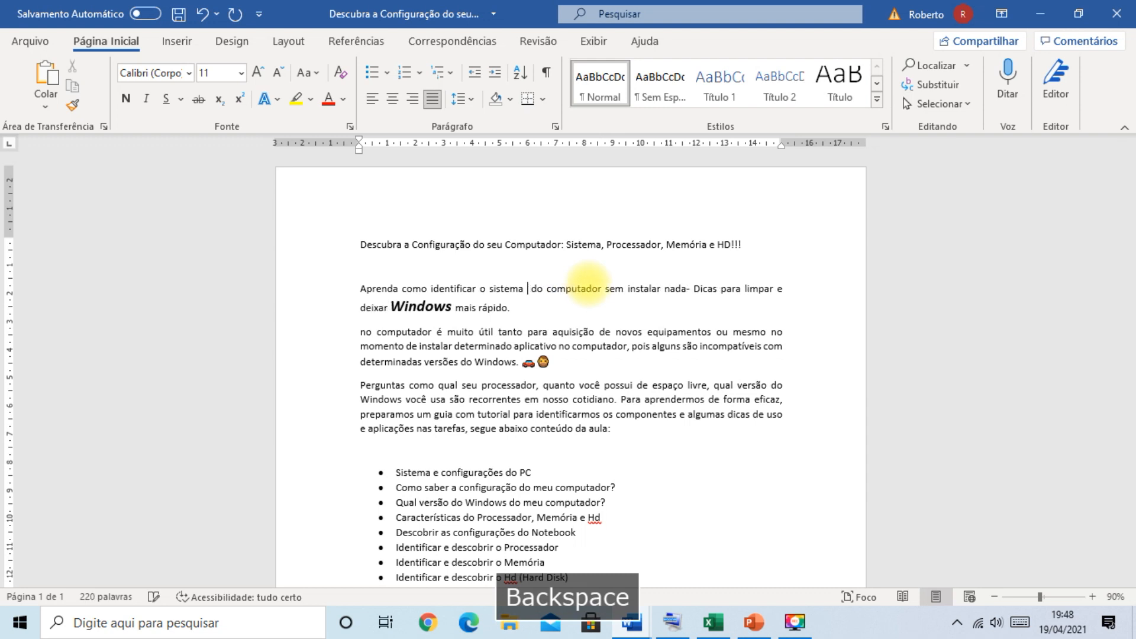
key("BackSpace")
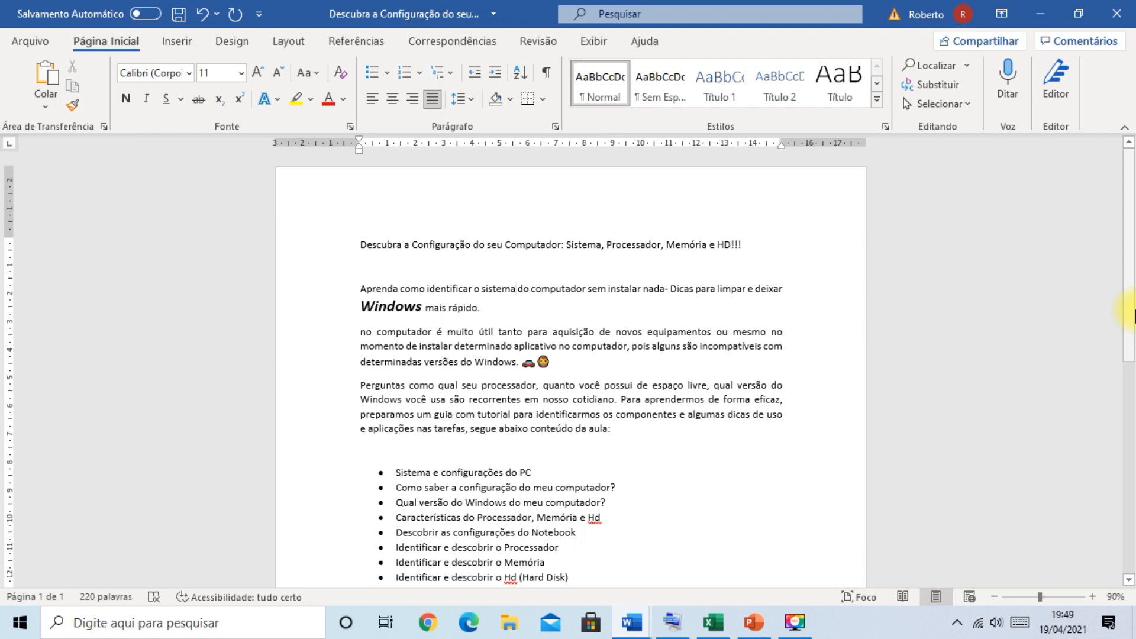
Delete "sistema", "o" and "identificar" one whole word at a time, and undo the deletion of "identificar".
key("ctrl+BackSpace")
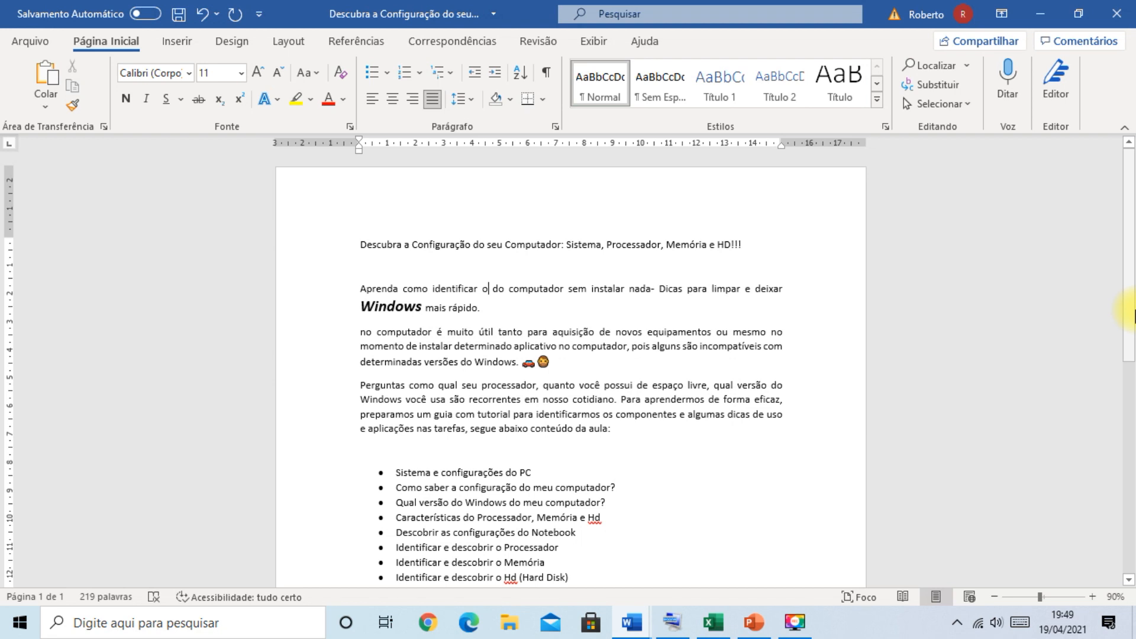
key("ctrl+BackSpace")
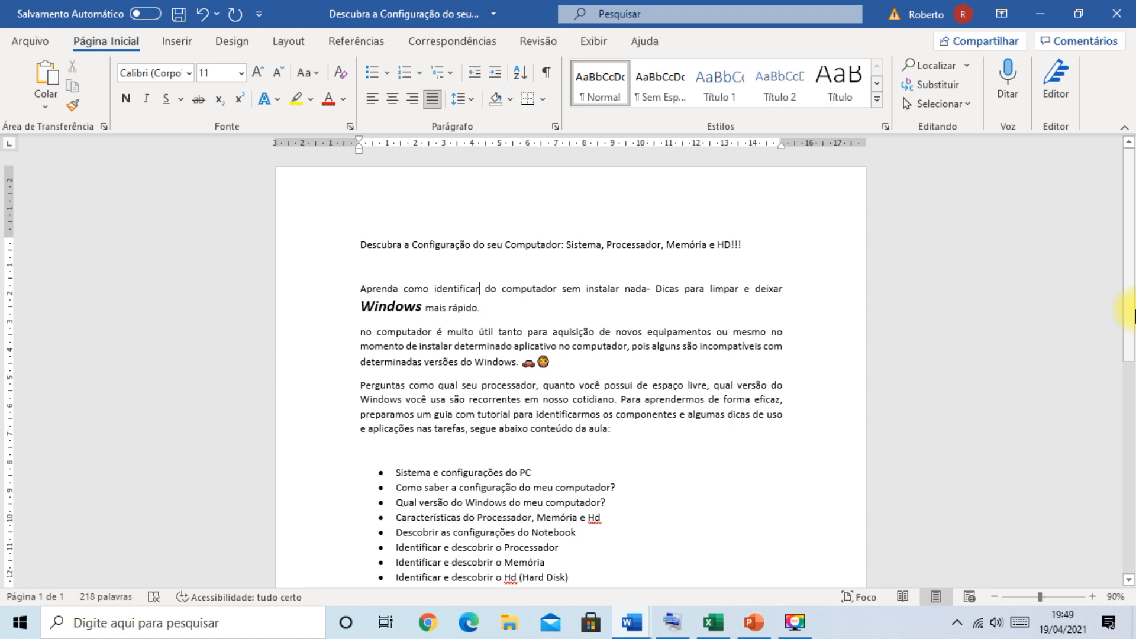
key("ctrl+BackSpace")
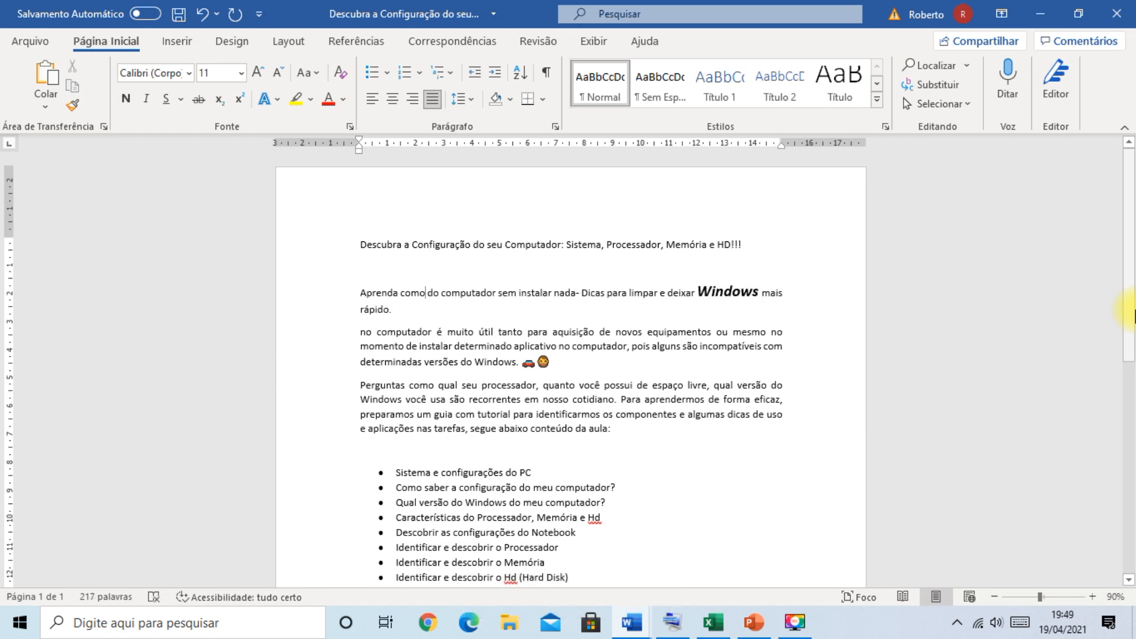
key("ctrl+z")
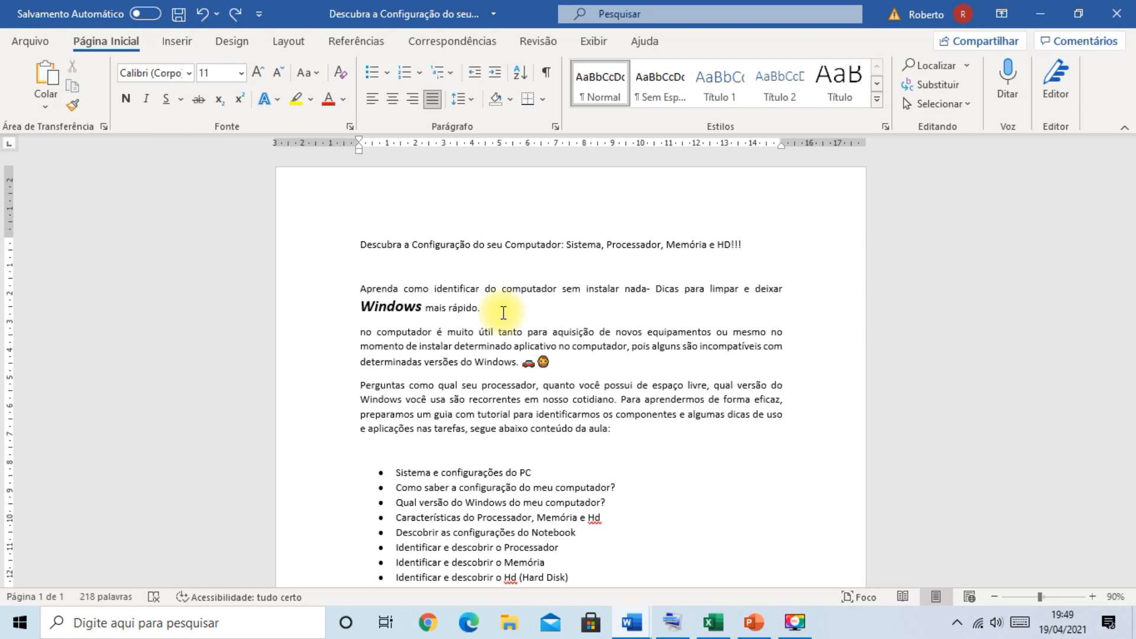
Move the cursor to just before "computador" in the "Aprenda como" line and delete that whole word.
key("Right")
key("Right")
key("Right")
key("Right")
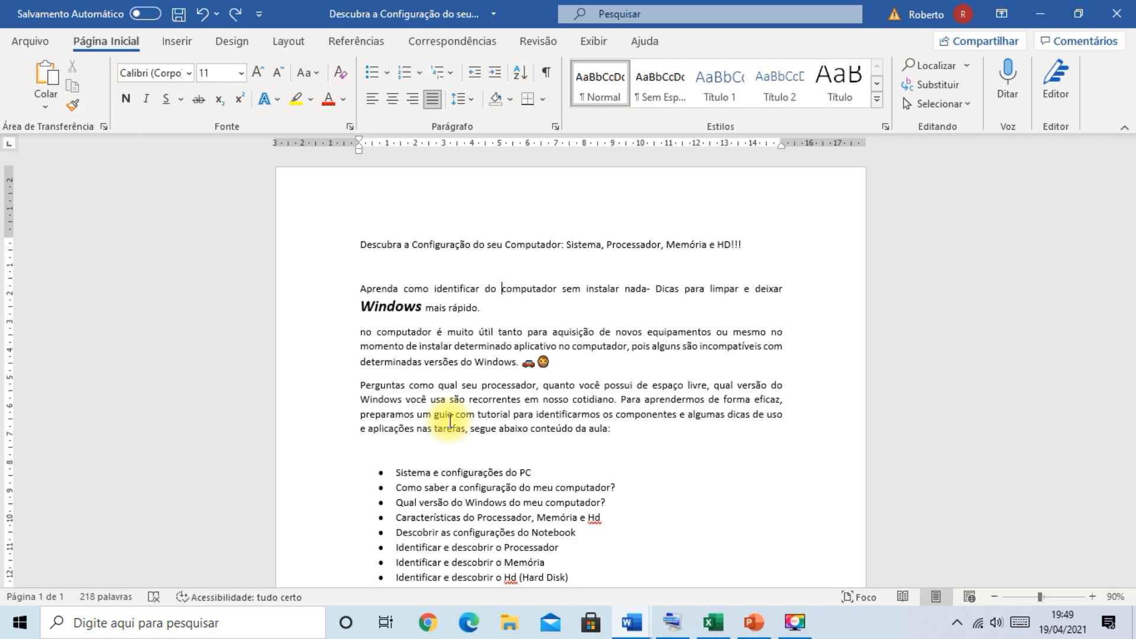
key("ctrl+Delete")
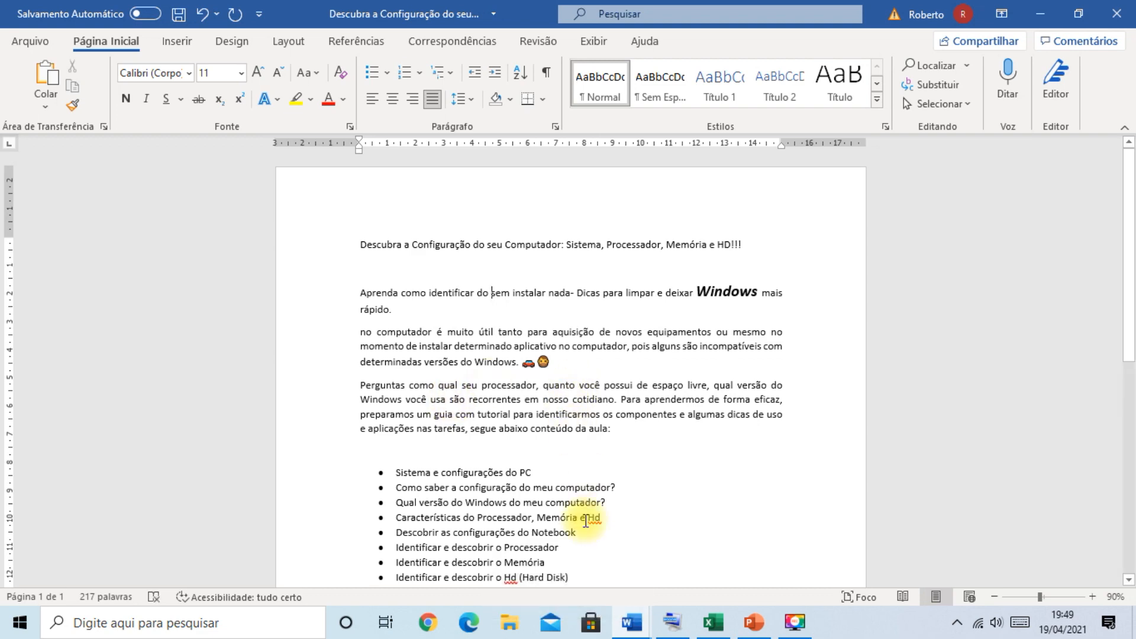
Show and minimise the on-screen keyboard, and remove the emojis after "determinadas versões do Windows.".
left_click(675, 618)
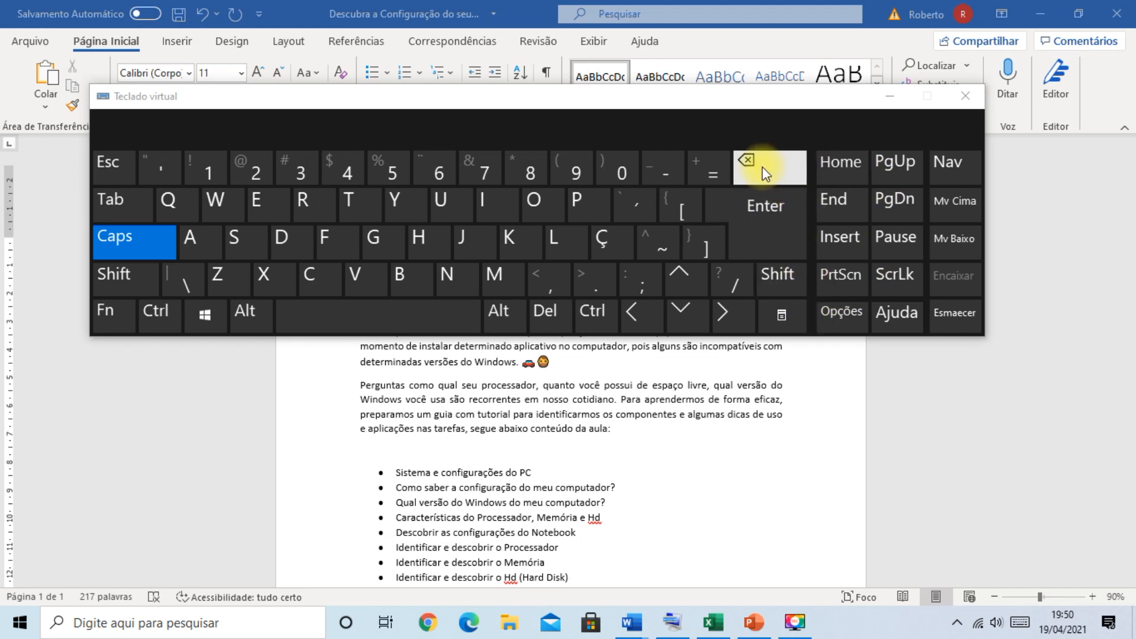
left_click(890, 95)
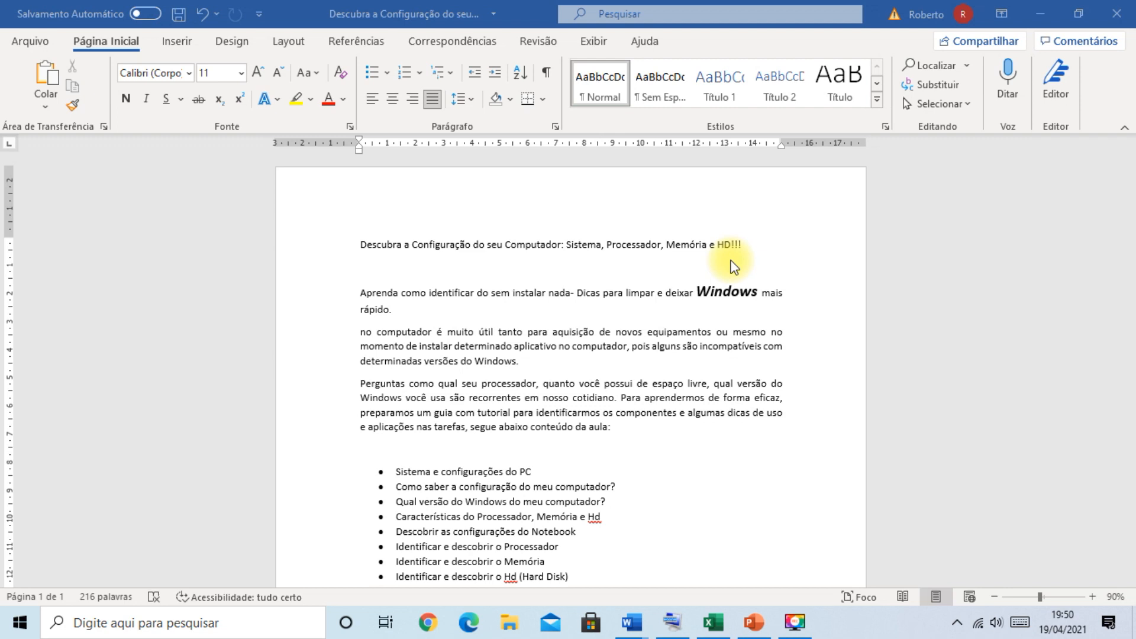
left_click(541, 361)
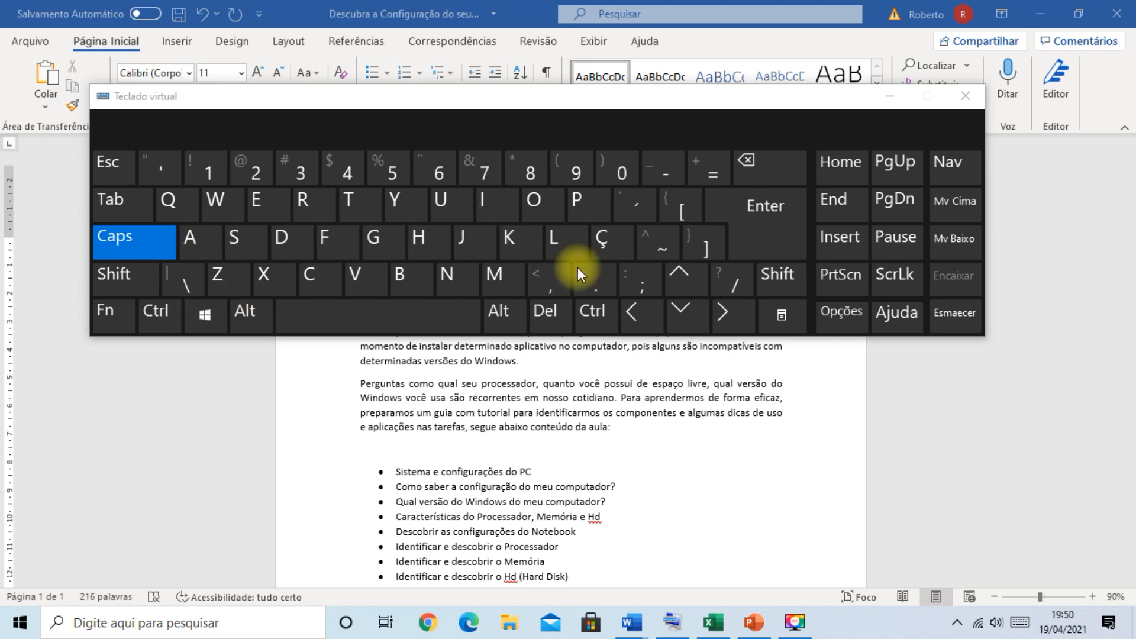
left_click(888, 97)
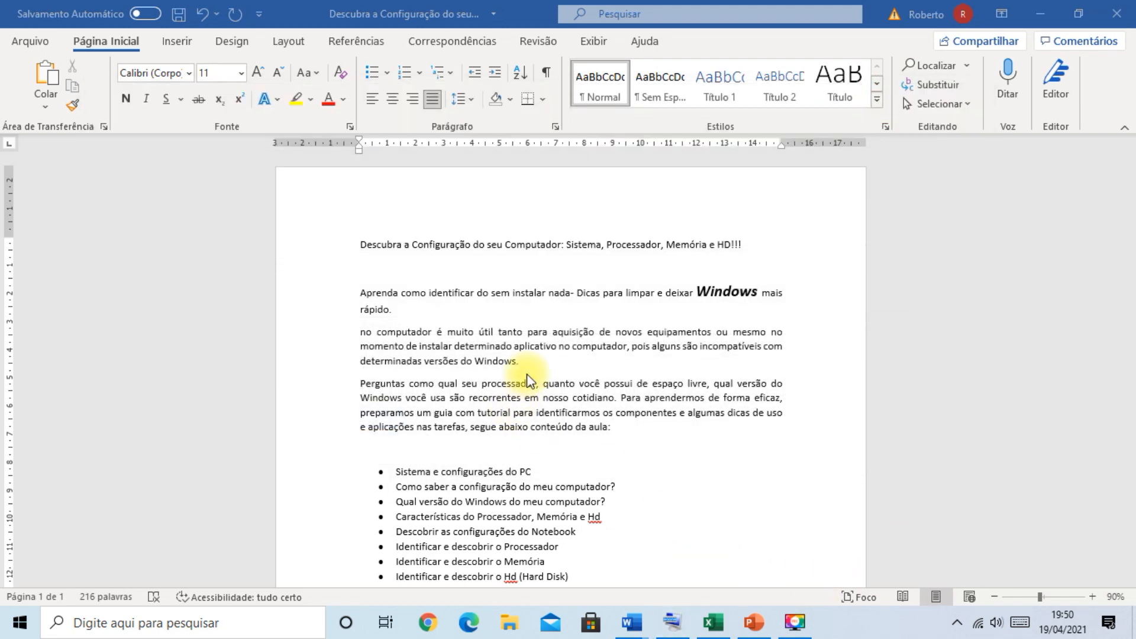
Insert the red car emoji after "determinadas versões do Windows." by searching the emoji picker for "CARRO".
left_click(521, 361)
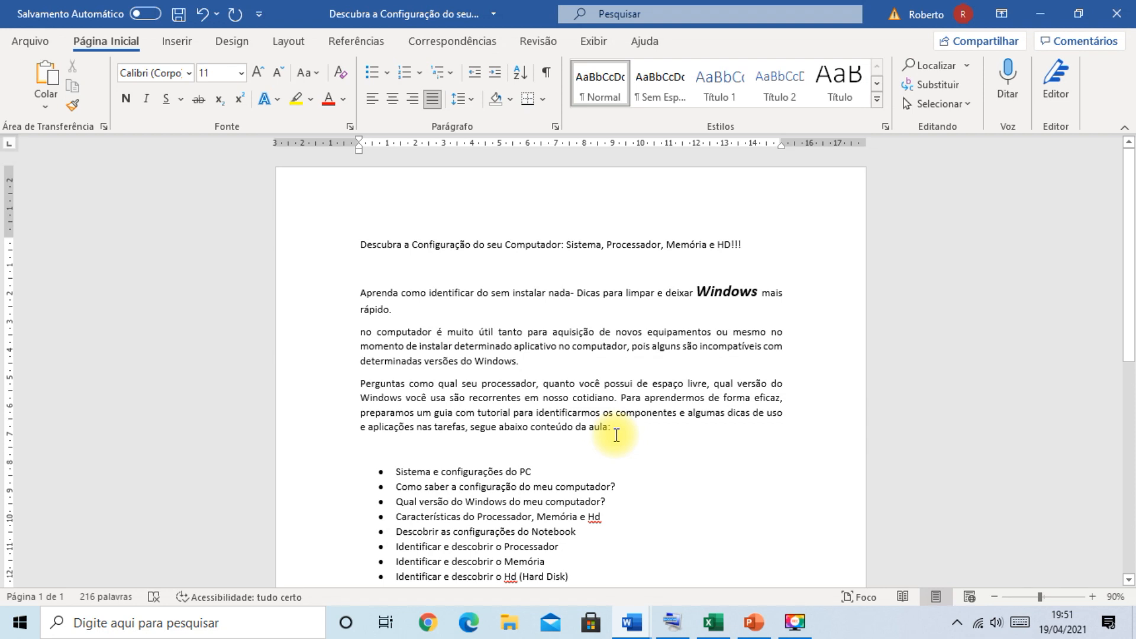
key("super+period")
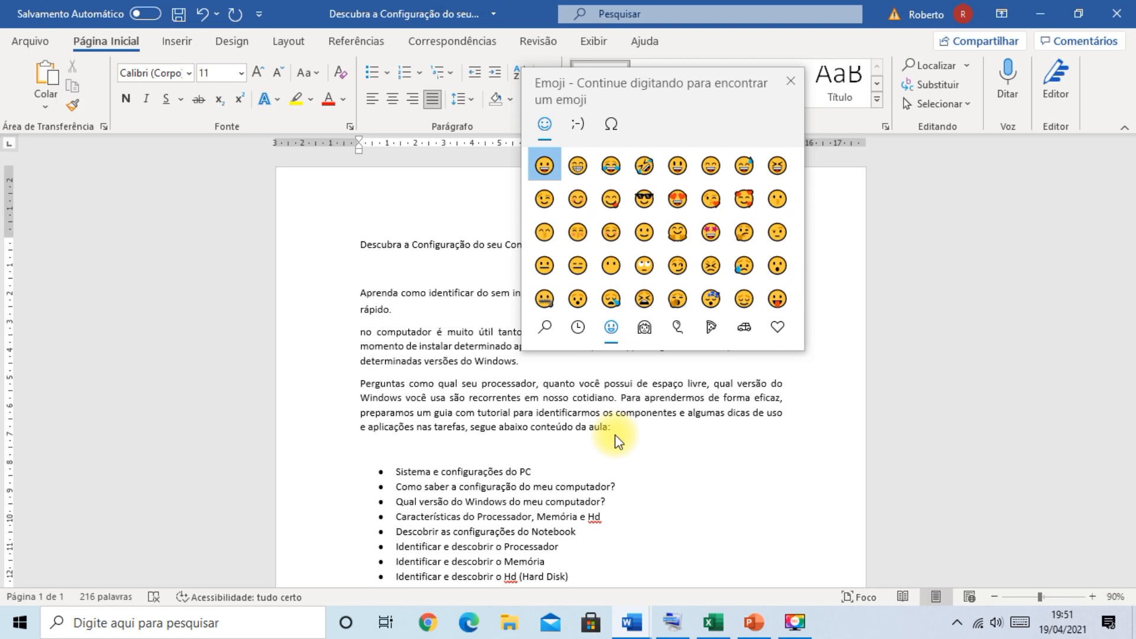
type("CARR")
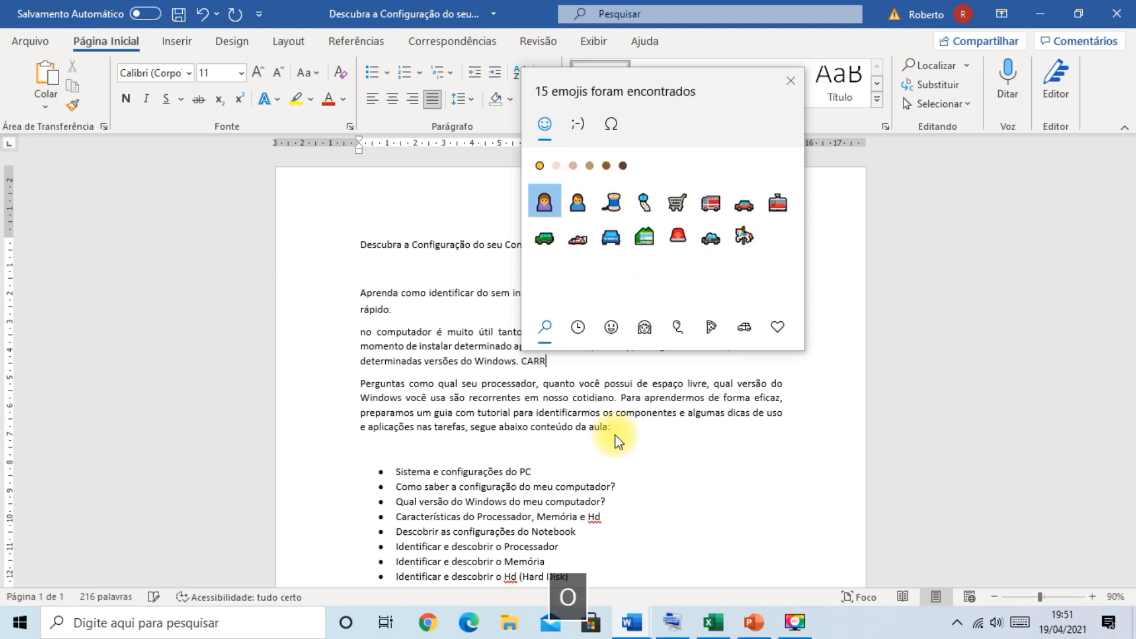
type("O")
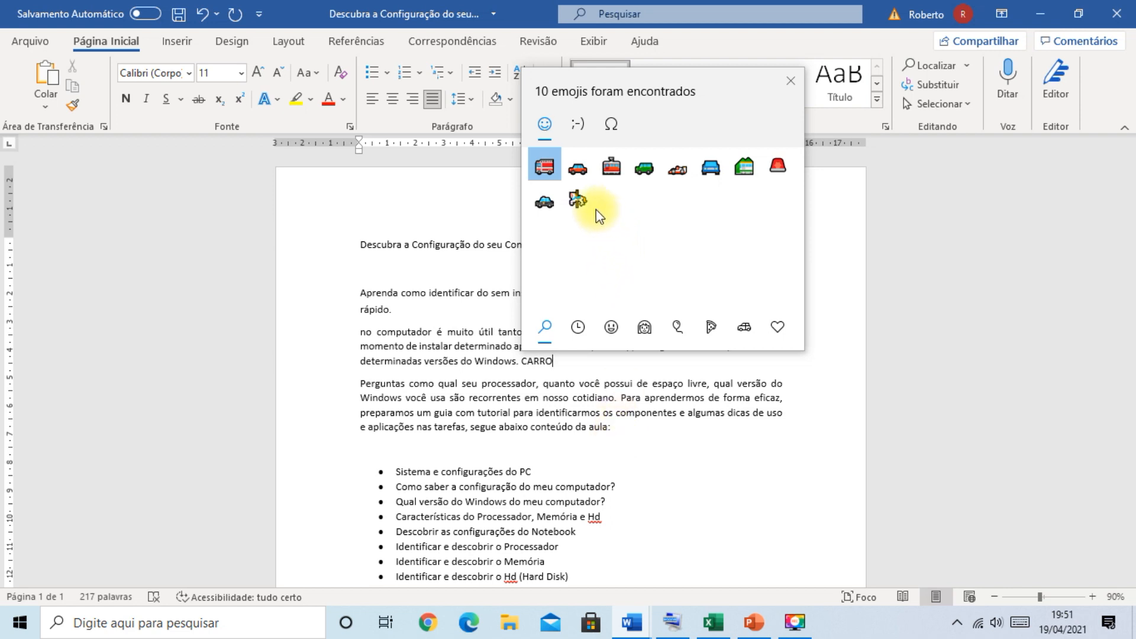
left_click(578, 168)
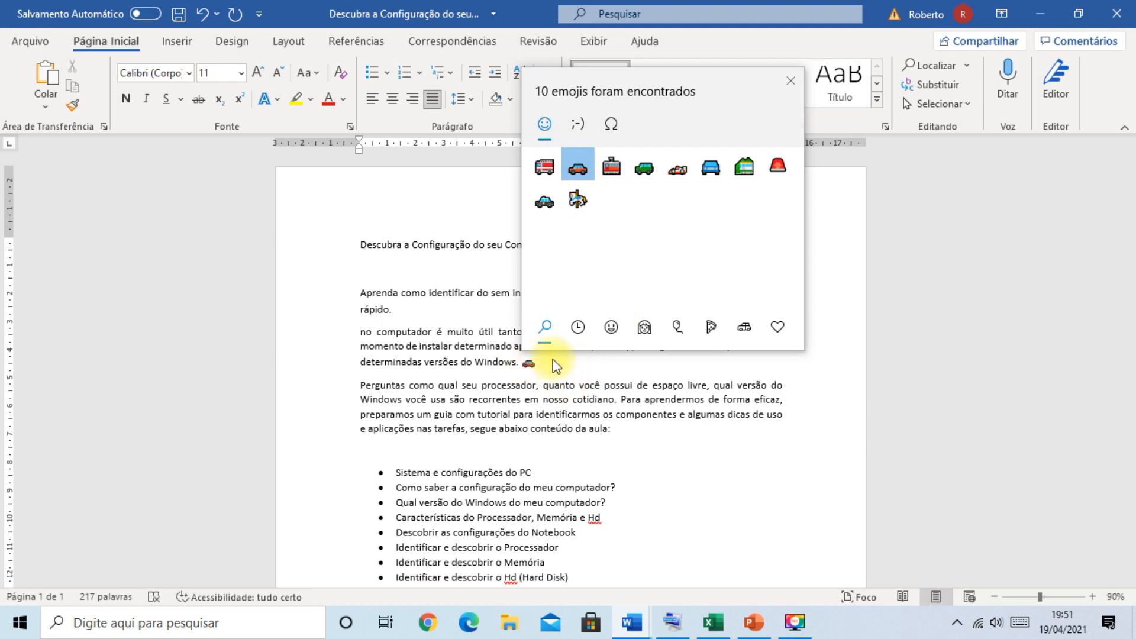
Insert the bearded person emoji after the red car by searching the emoji picker for "PESSOA".
left_click(790, 81)
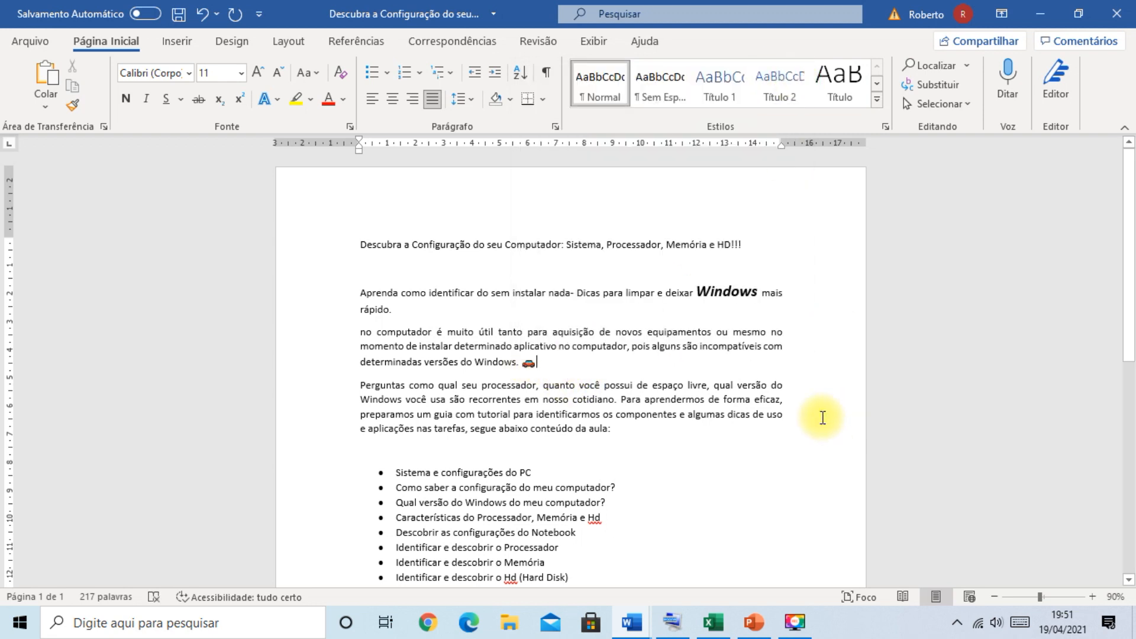
key("super+period")
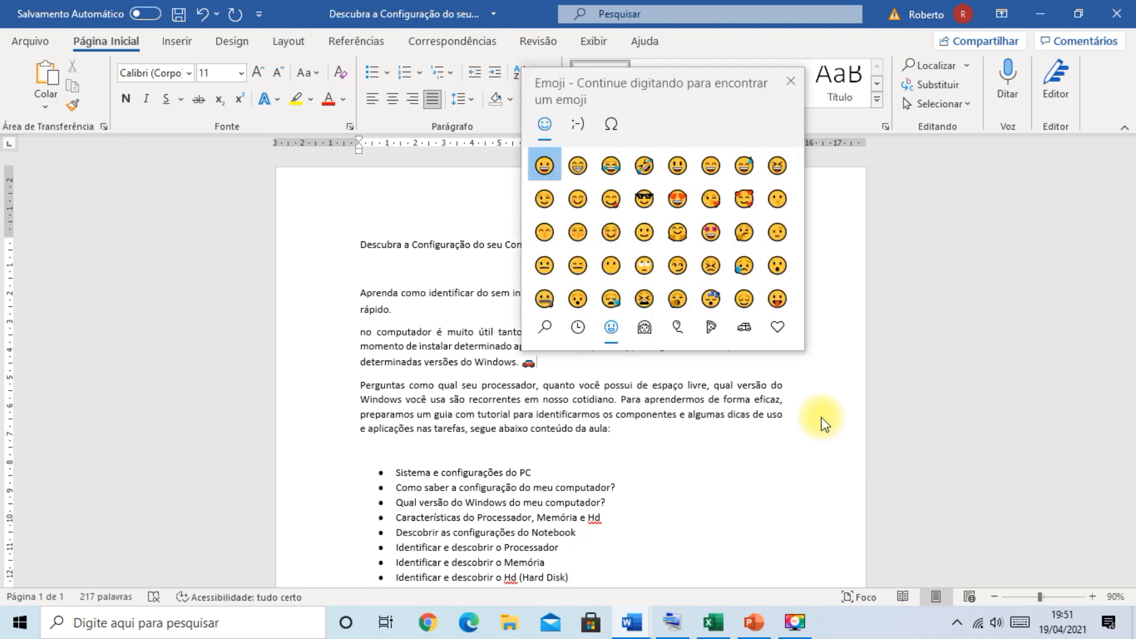
type("PESSOA")
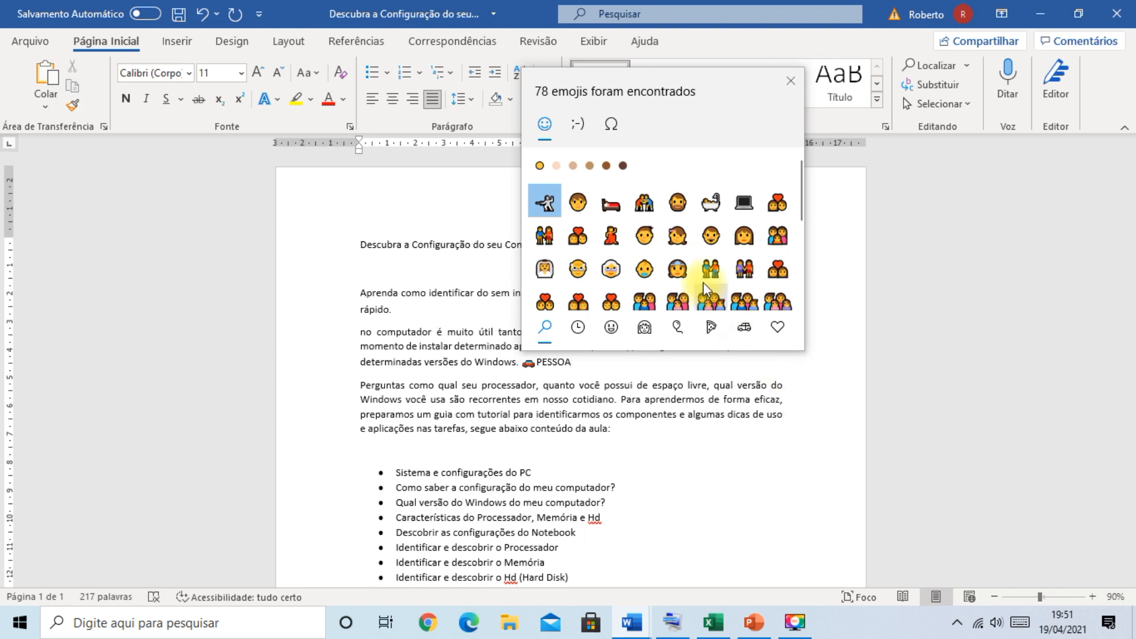
left_click(678, 203)
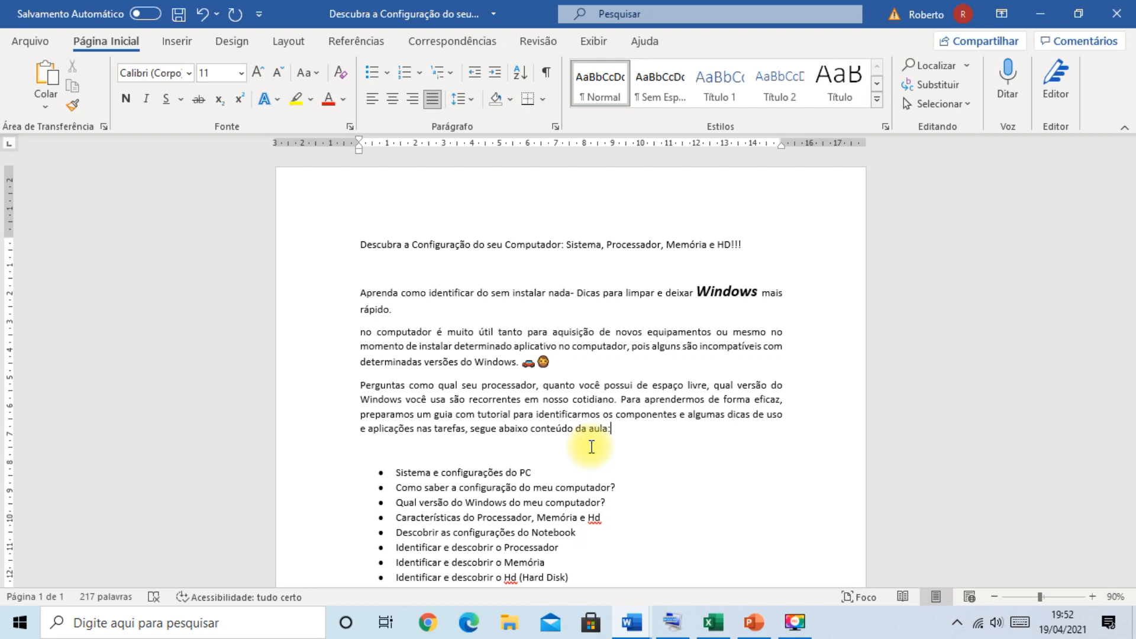
Cycle the focus between the pinned taskbar apps, open Google Chrome from there and close its window.
key("super+t")
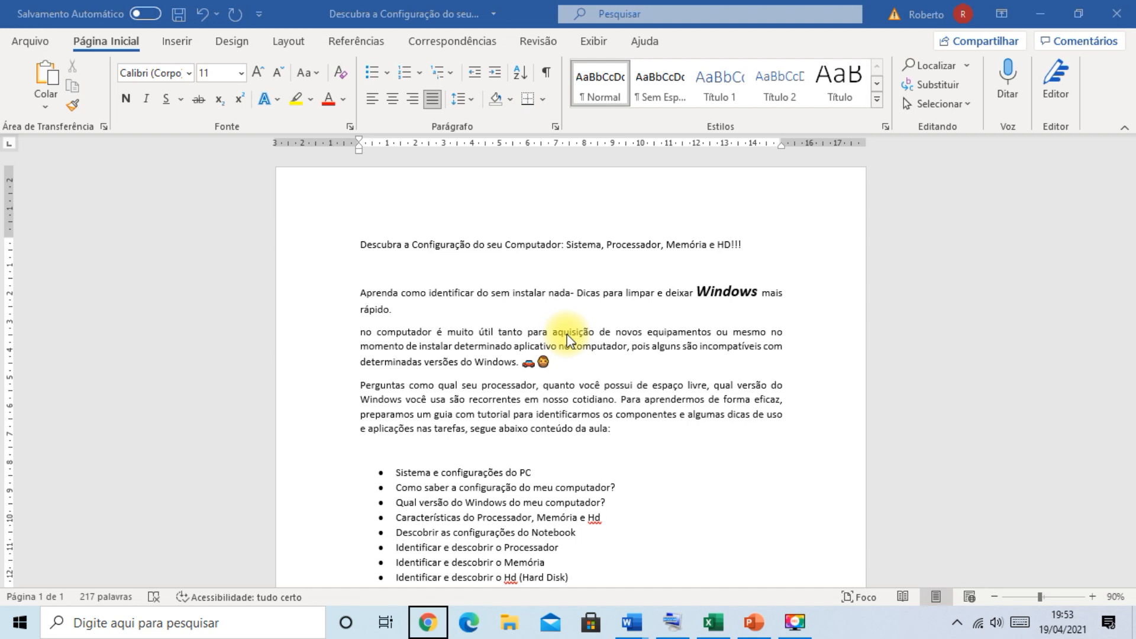
key("Right")
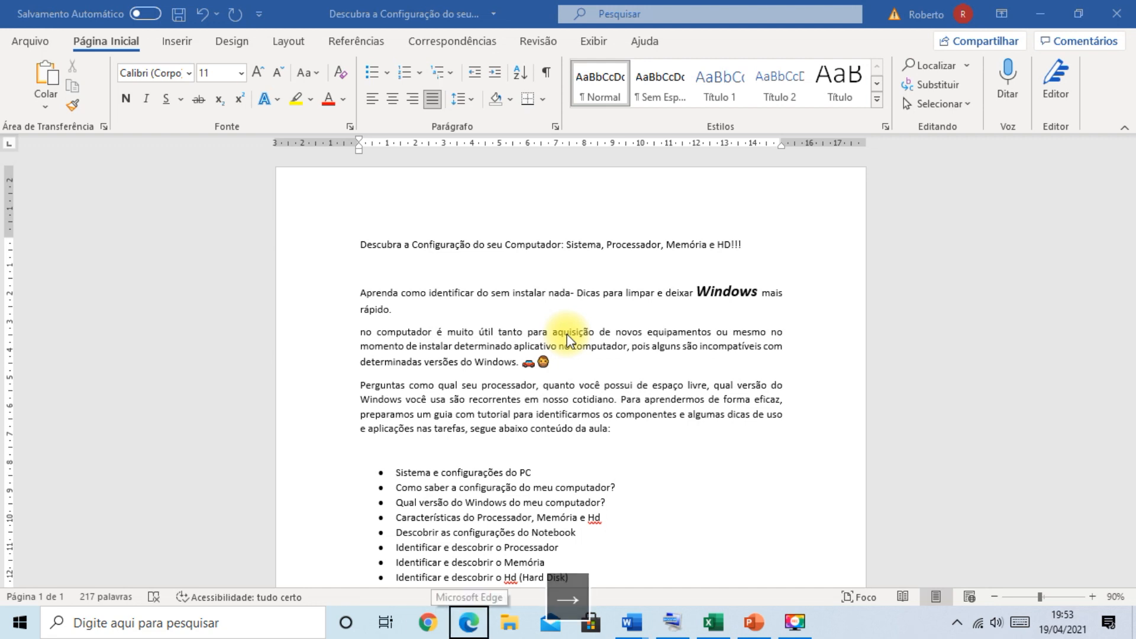
key("Left")
key("Right")
key("Right")
key("Left")
key("Left")
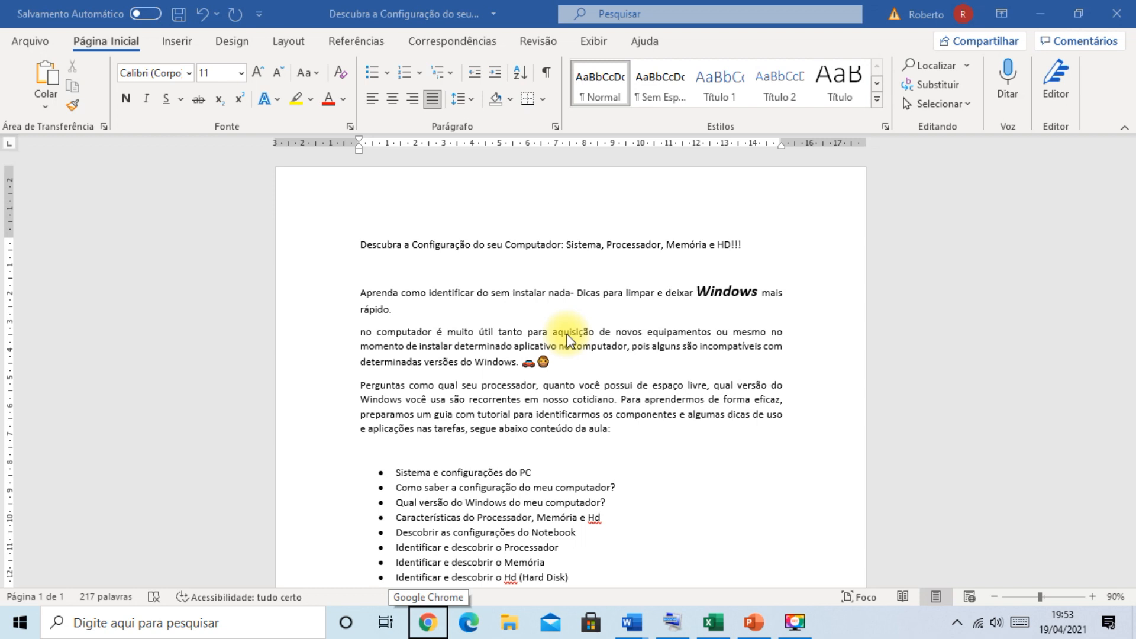
key("Return")
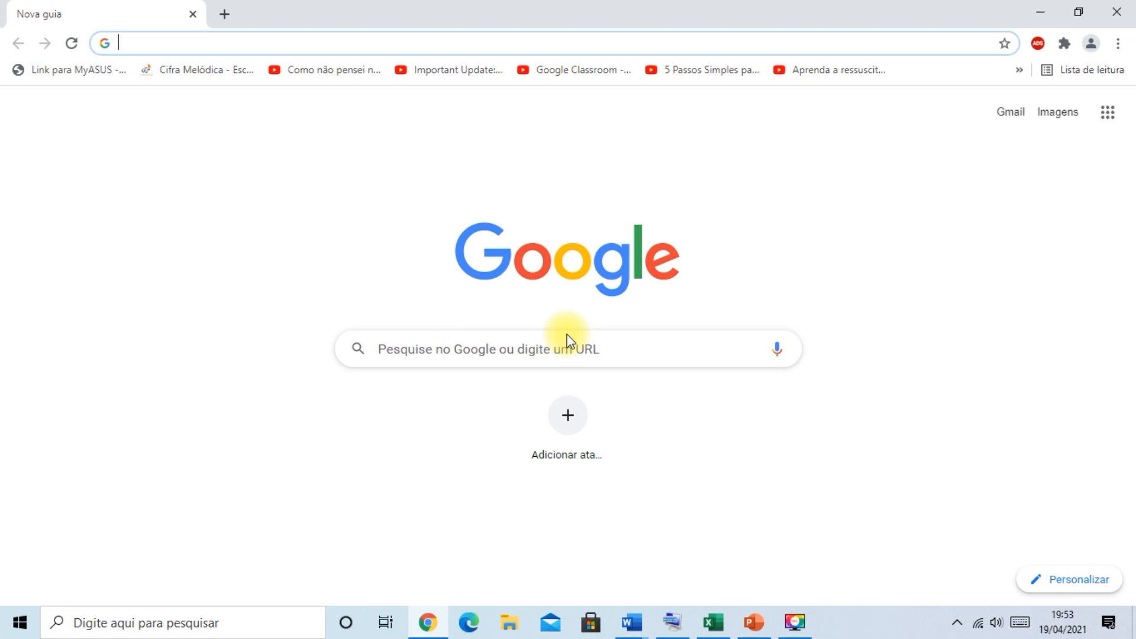
left_click(1118, 9)
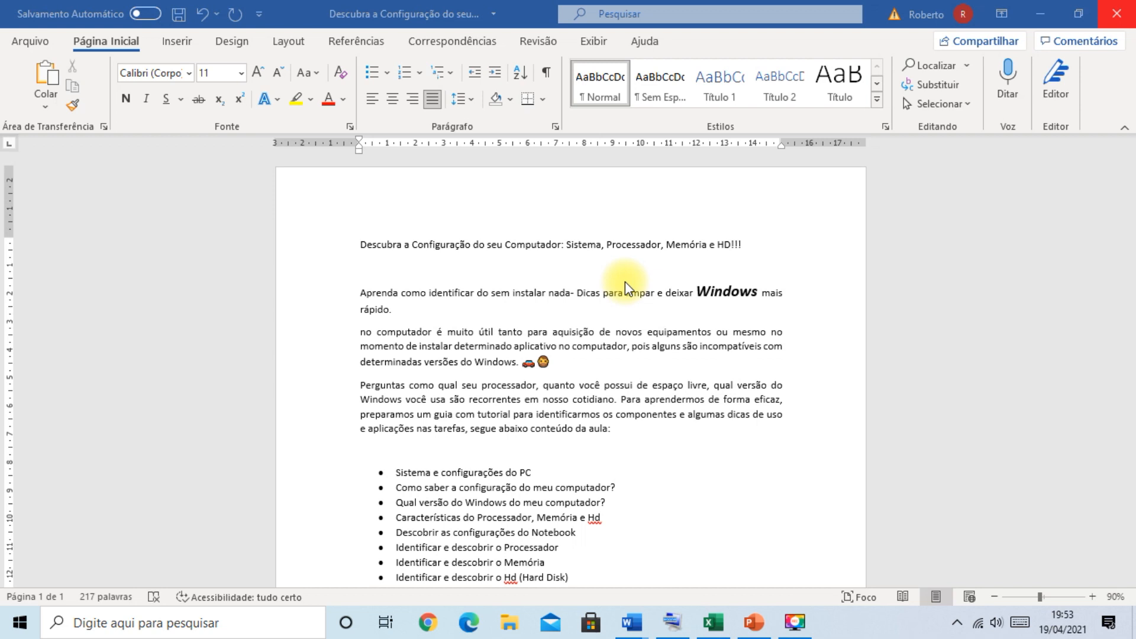
Launch Google Chrome through the Run dialog with the suggested command "chrome".
key("super+r")
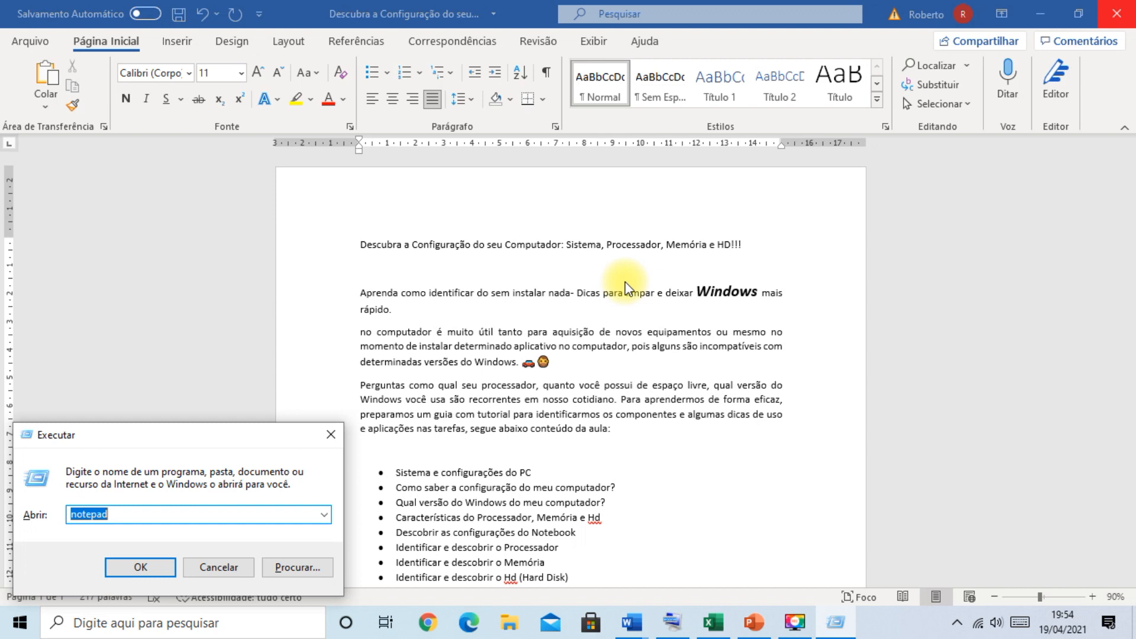
type("CH")
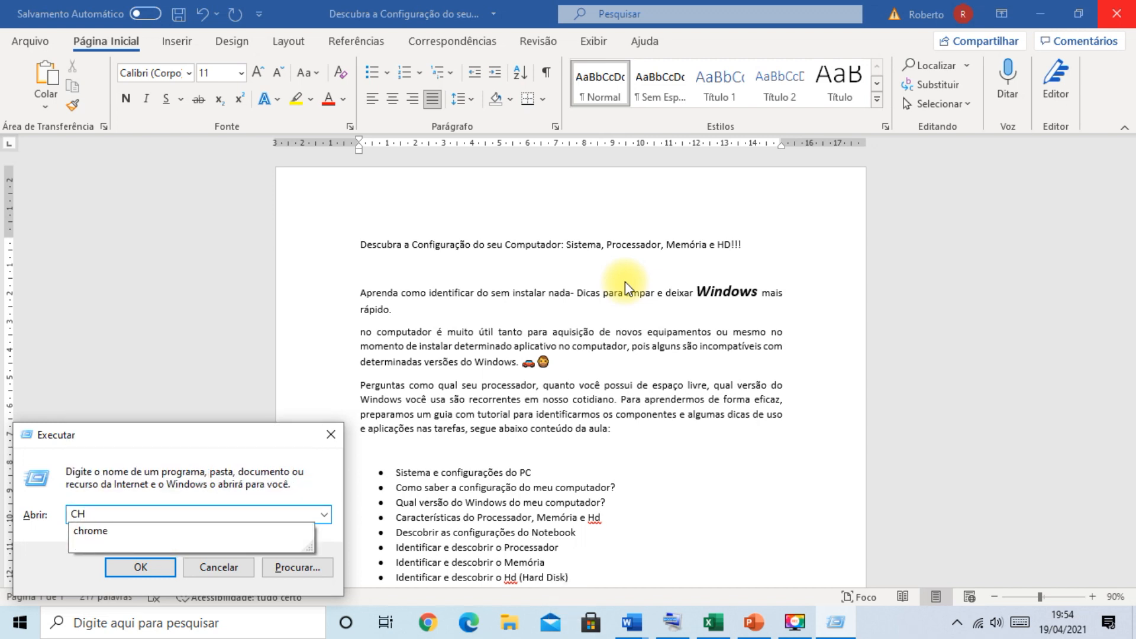
key("Down")
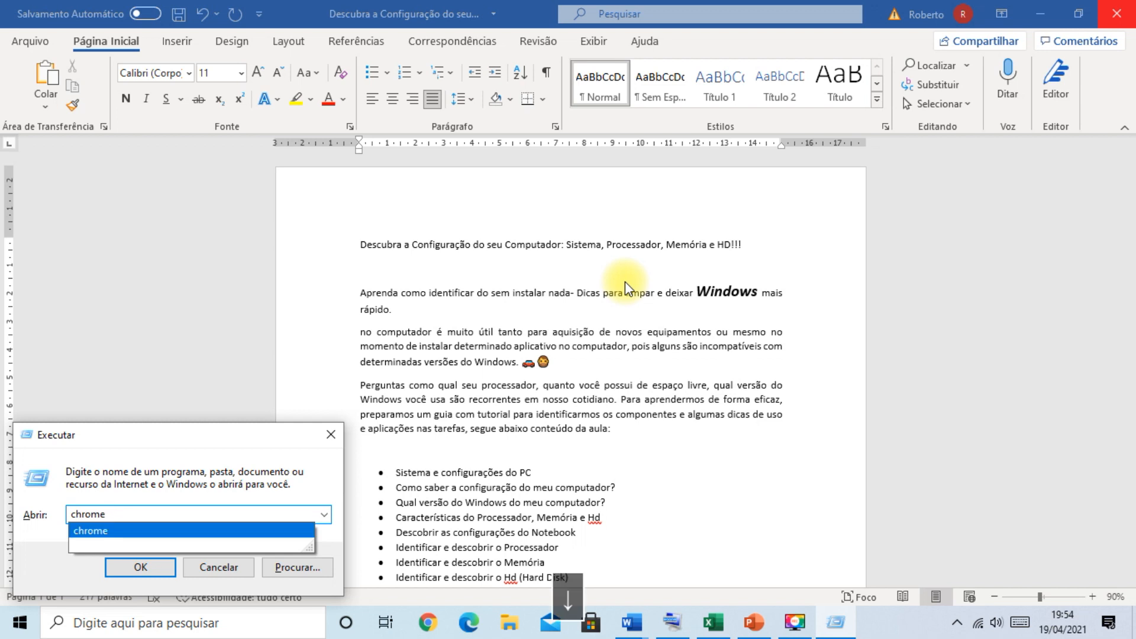
key("Return")
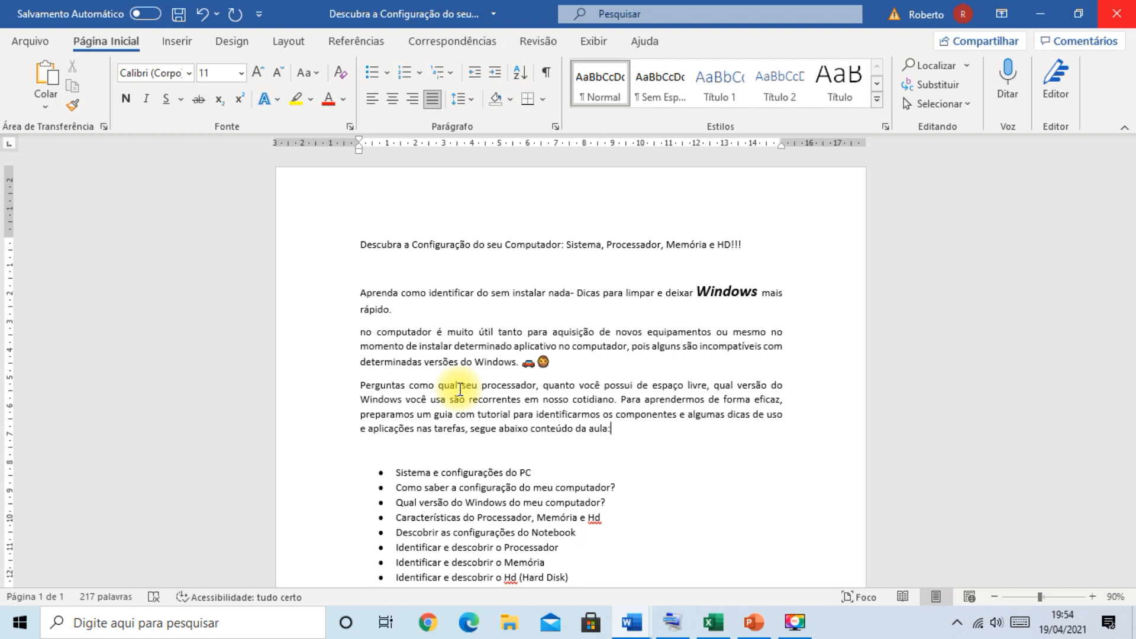
Launch Notepad through the Run dialog with the command "NOTEPAD" and close its window.
key("super+r")
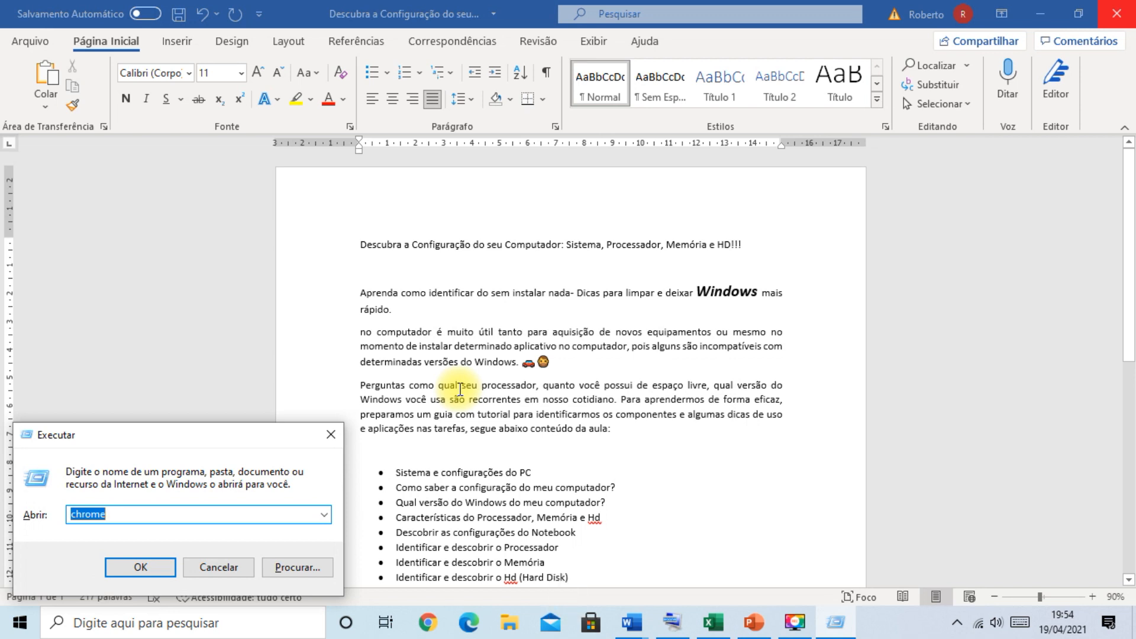
type("NOT")
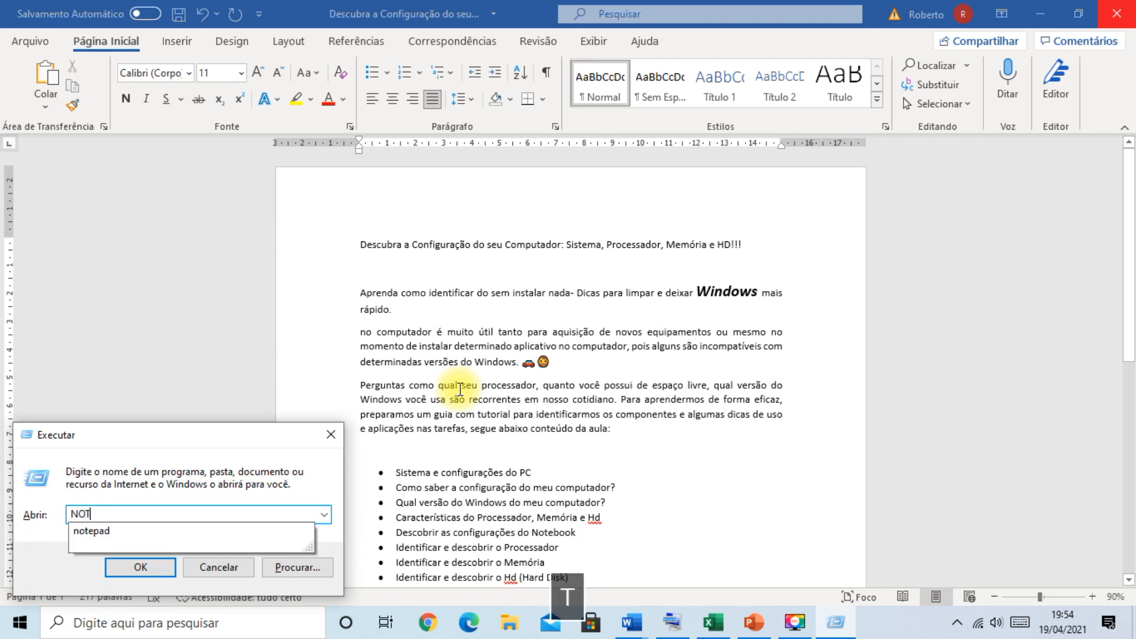
type("EPAD")
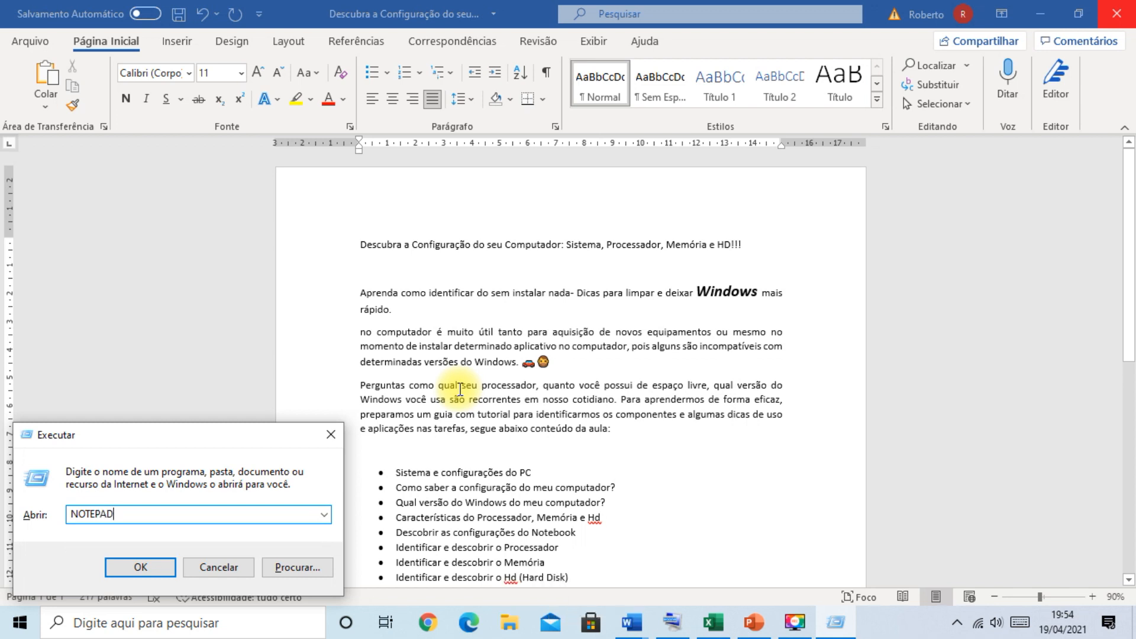
key("Return")
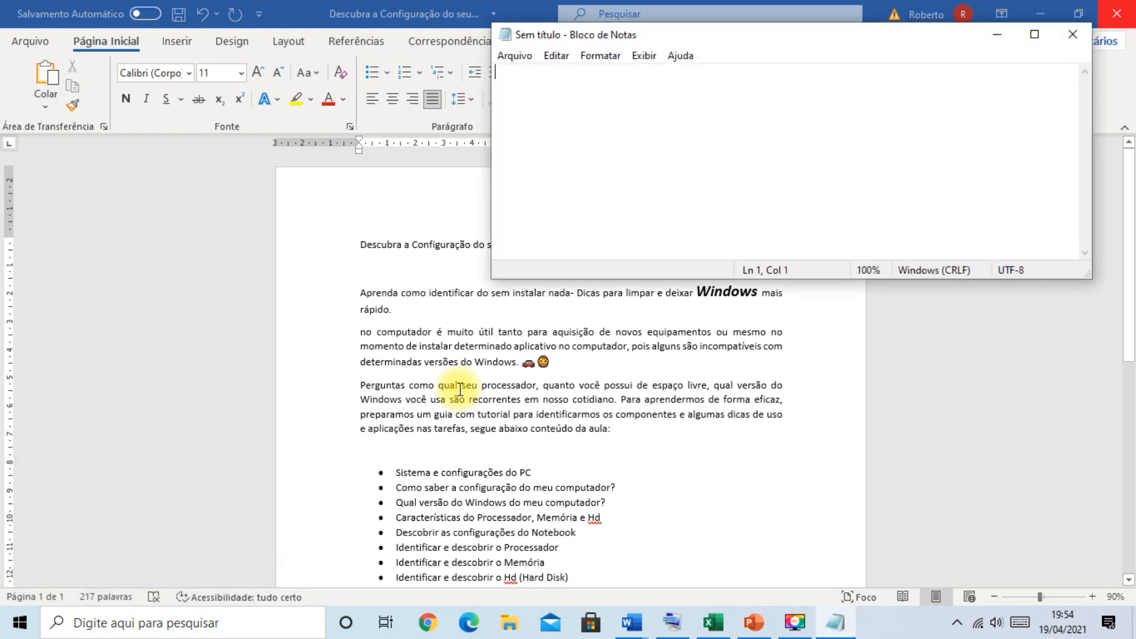
left_click(1081, 30)
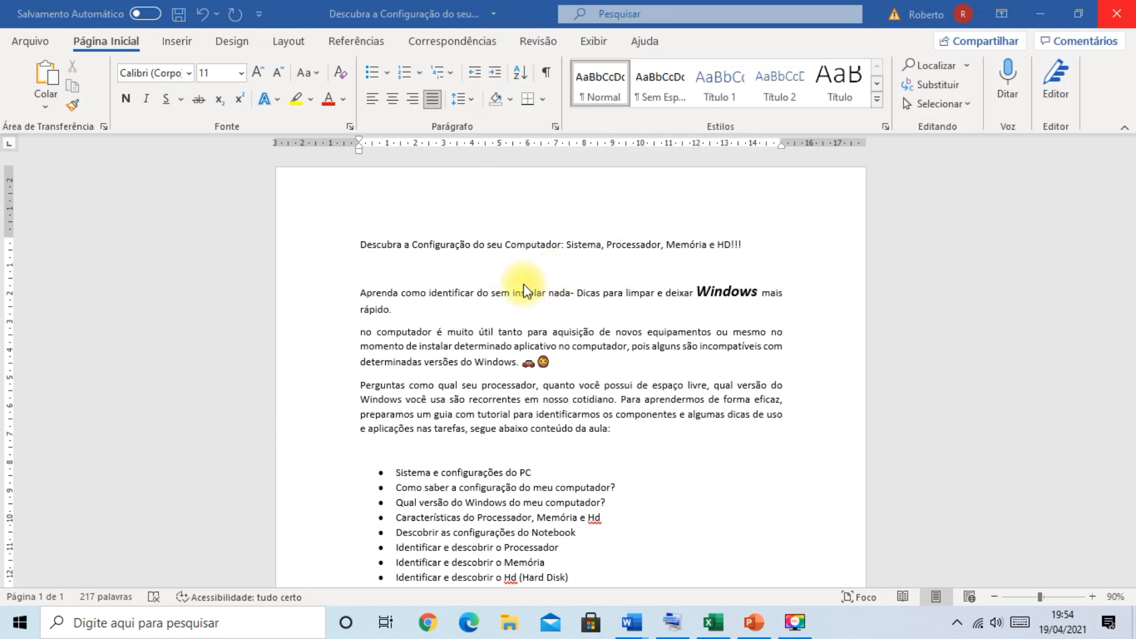
Launch the Calculator through the Run dialog with the command "CALC" and close it.
key("super+r")
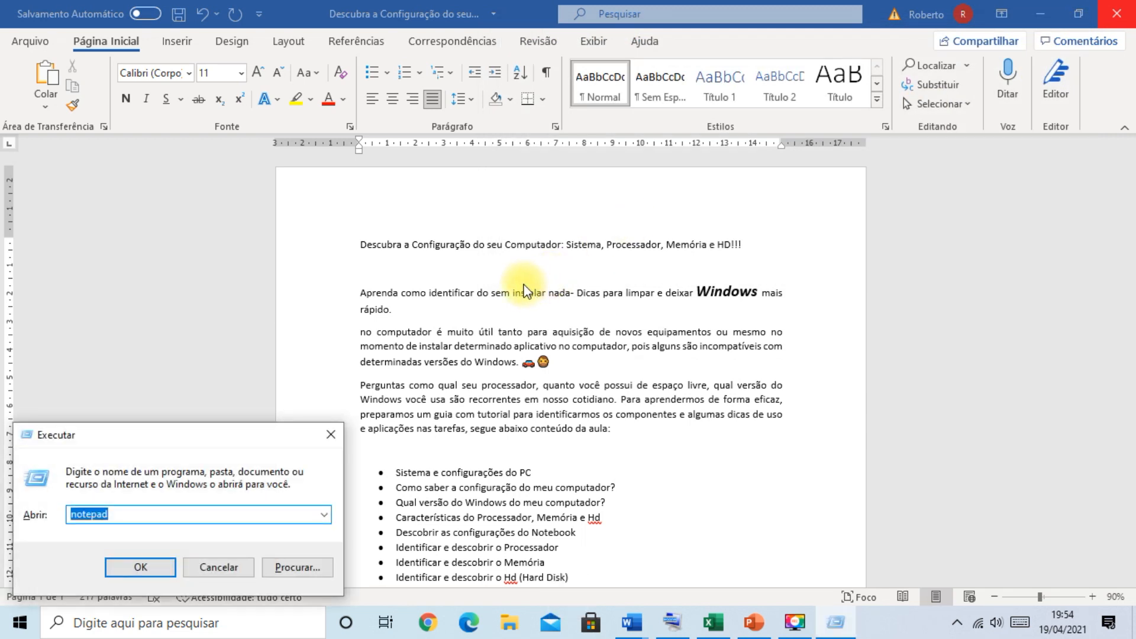
type("CALC")
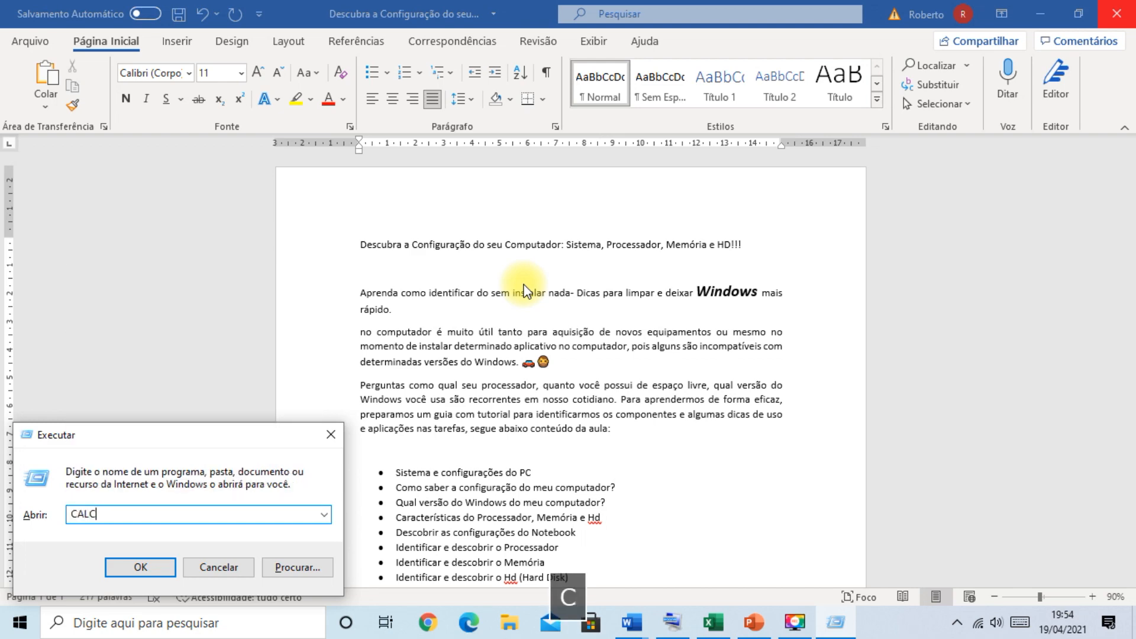
key("Return")
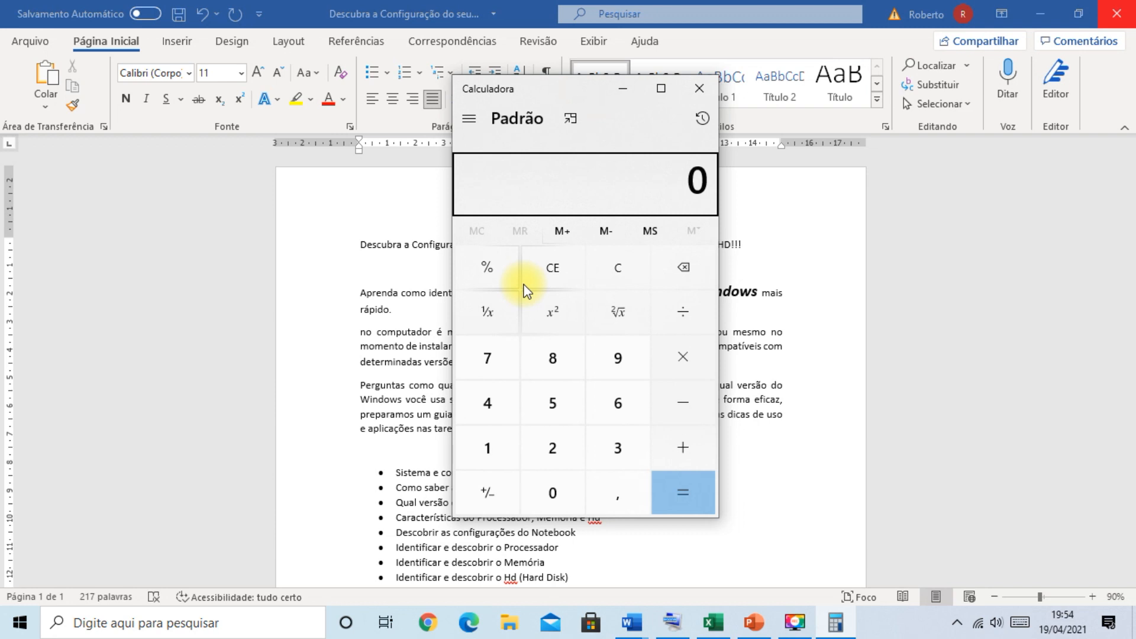
left_click(699, 90)
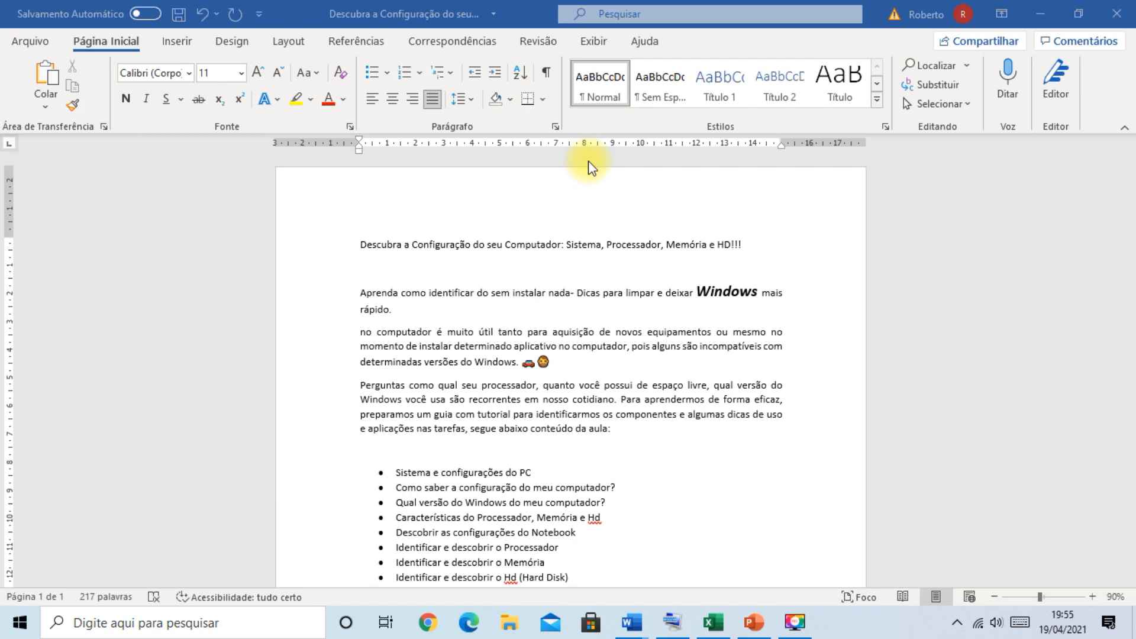
Switch to a new Google Chrome window and go to youtube.com/cursorapido.
left_click(444, 399)
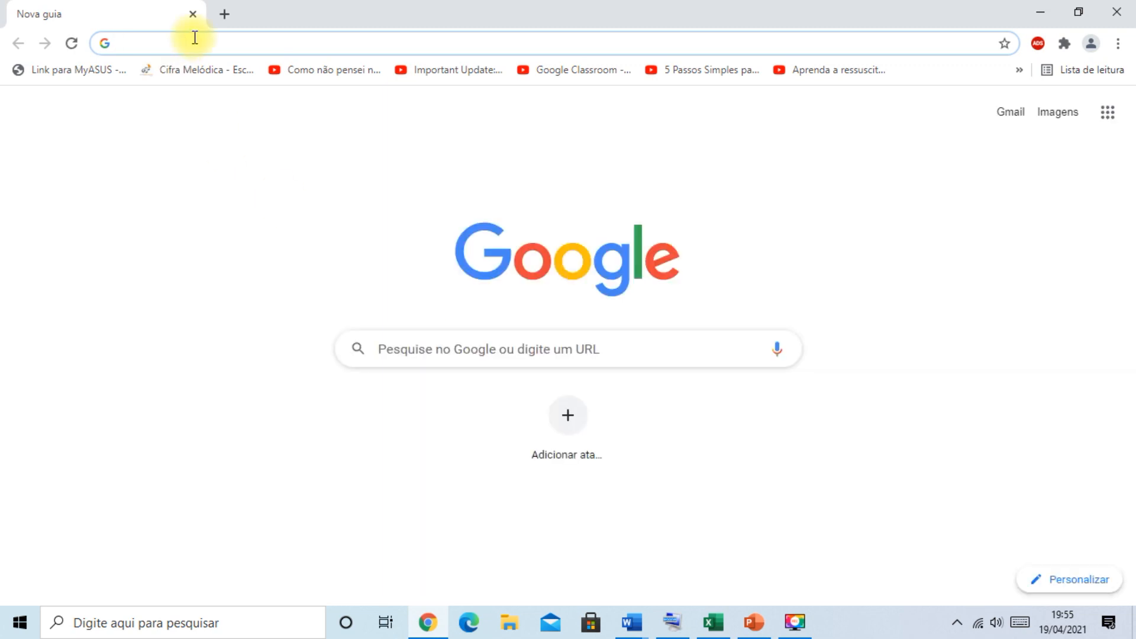
type("youtube.com")
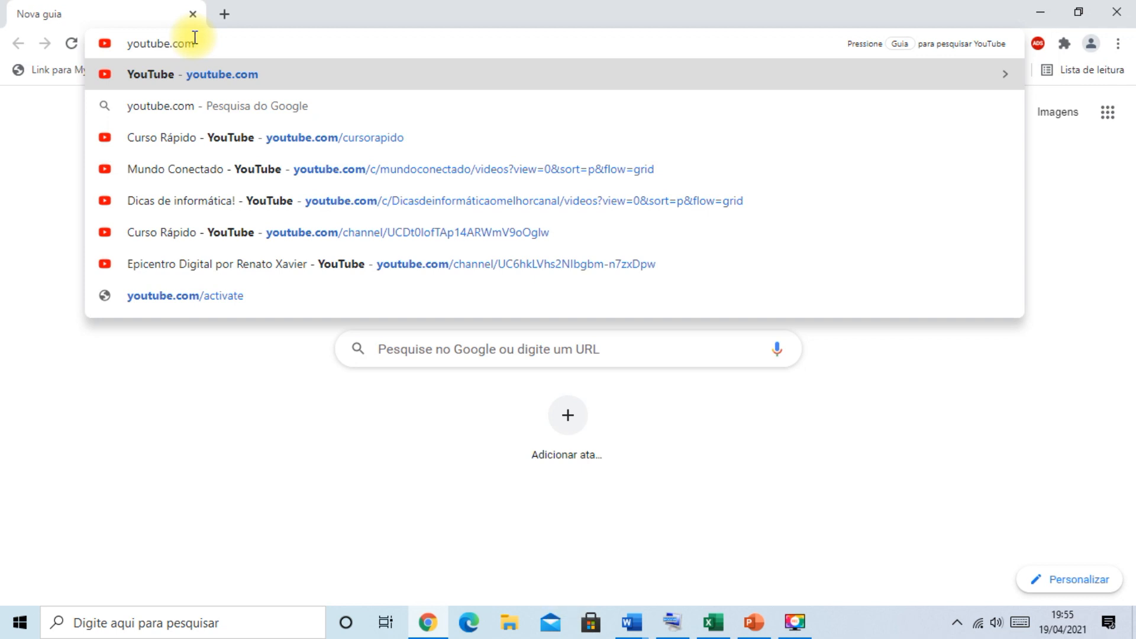
type("/curso")
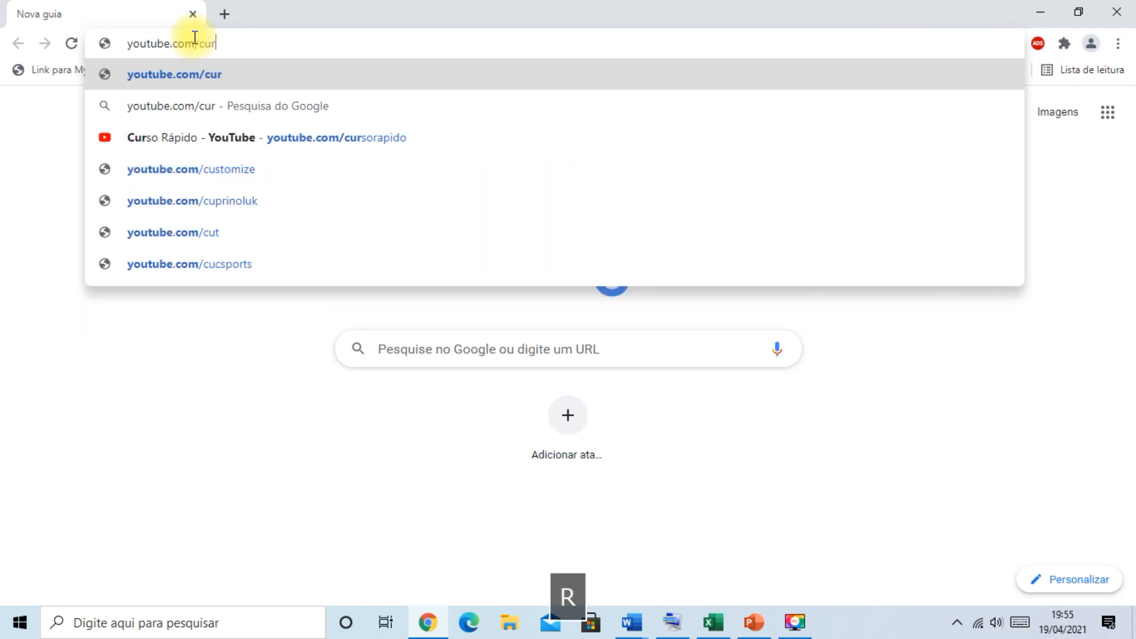
type("ido")
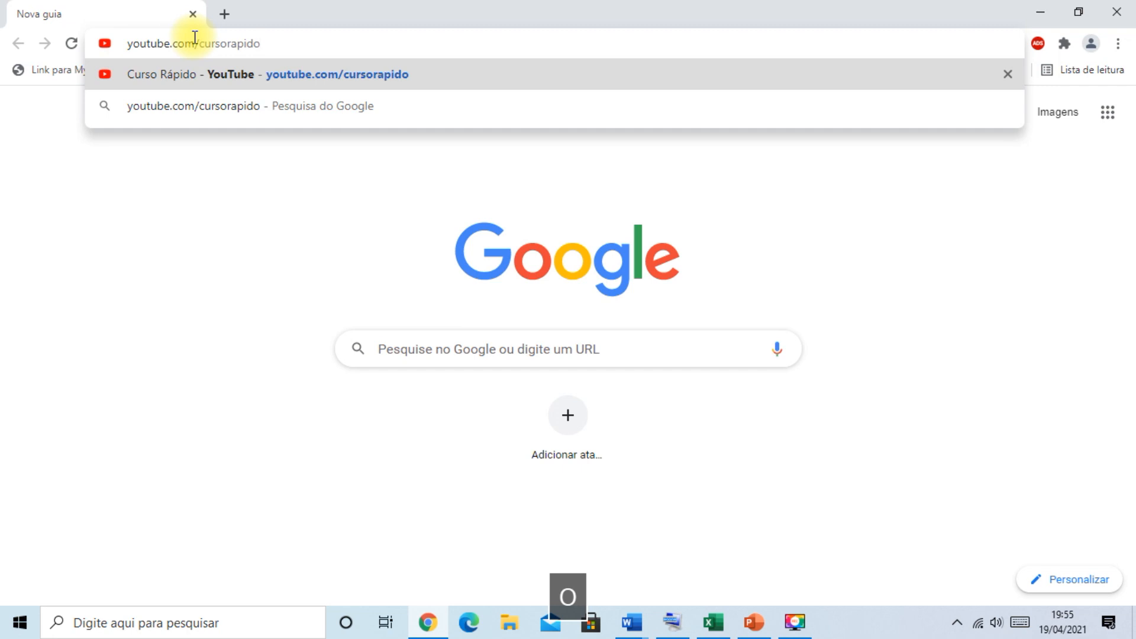
key("Return")
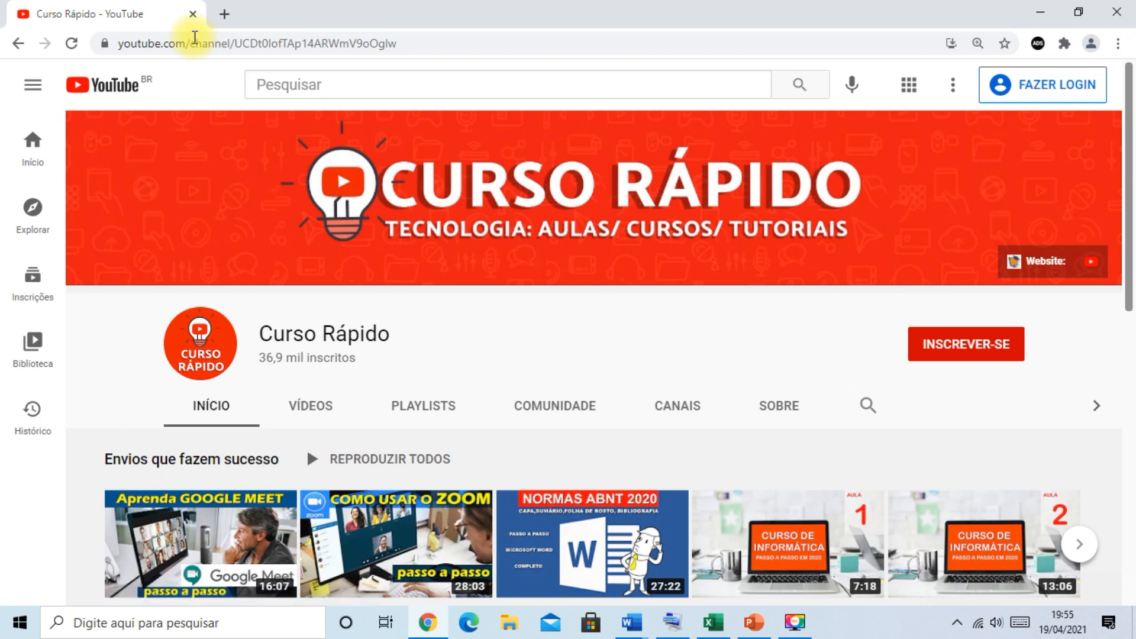
Open the channel's video "Como fazer Organogramas no Word" from the Envios section and pause it.
scroll(378, 378, "down", 4)
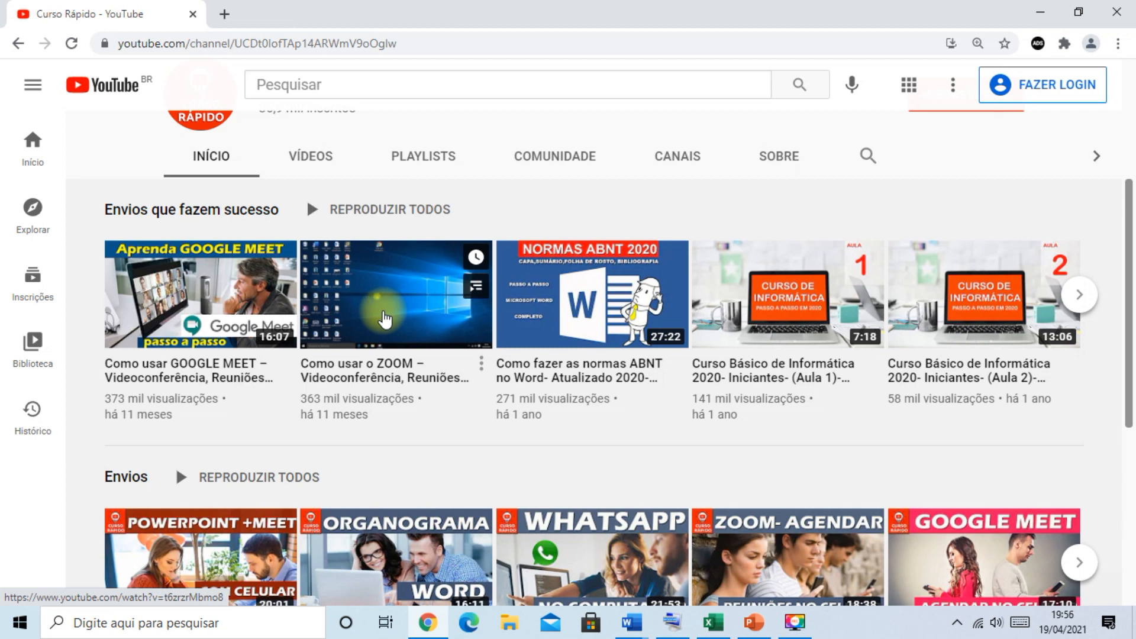
scroll(627, 435, "down", 3)
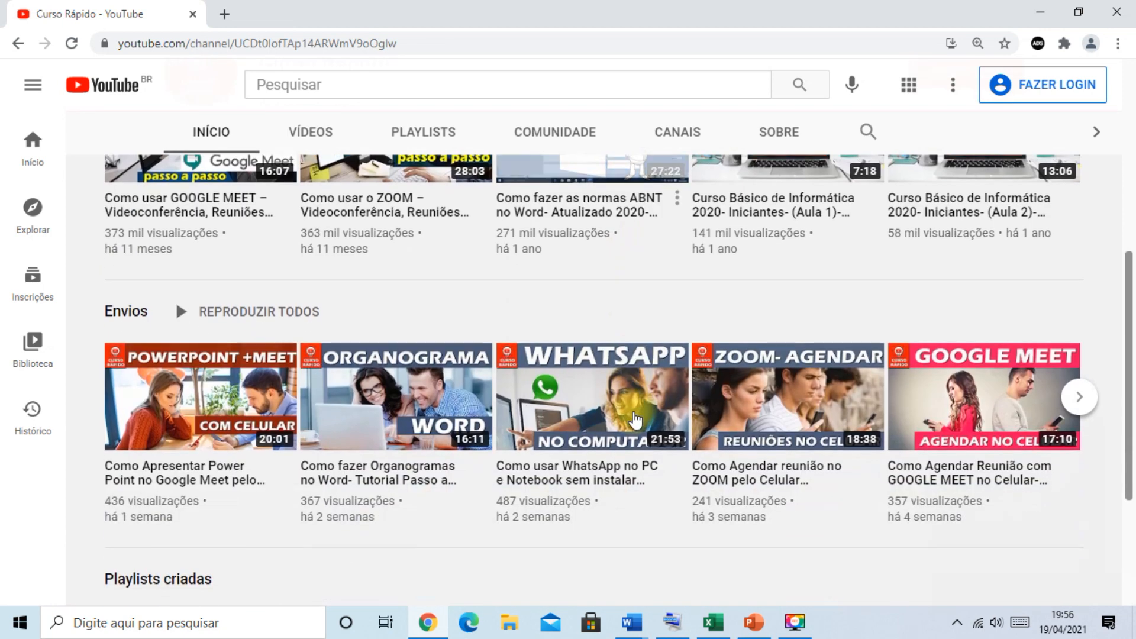
left_click(421, 413)
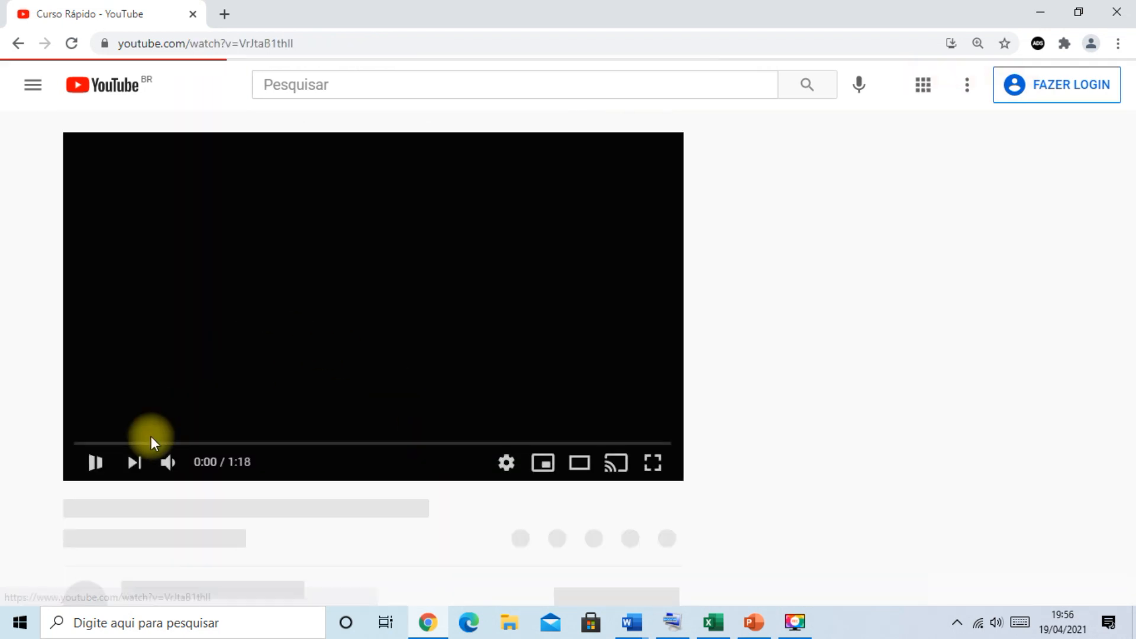
left_click(90, 464)
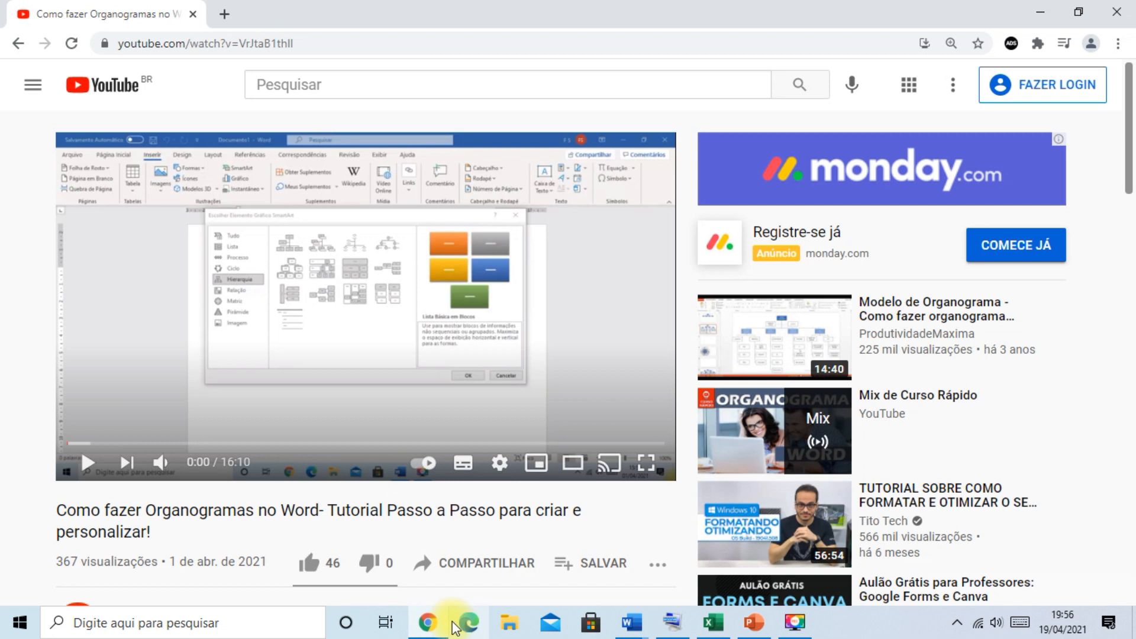
Launch Notepad through the Run dialog with the command "notepad" and snap its window to the right half of the screen.
key("super+r")
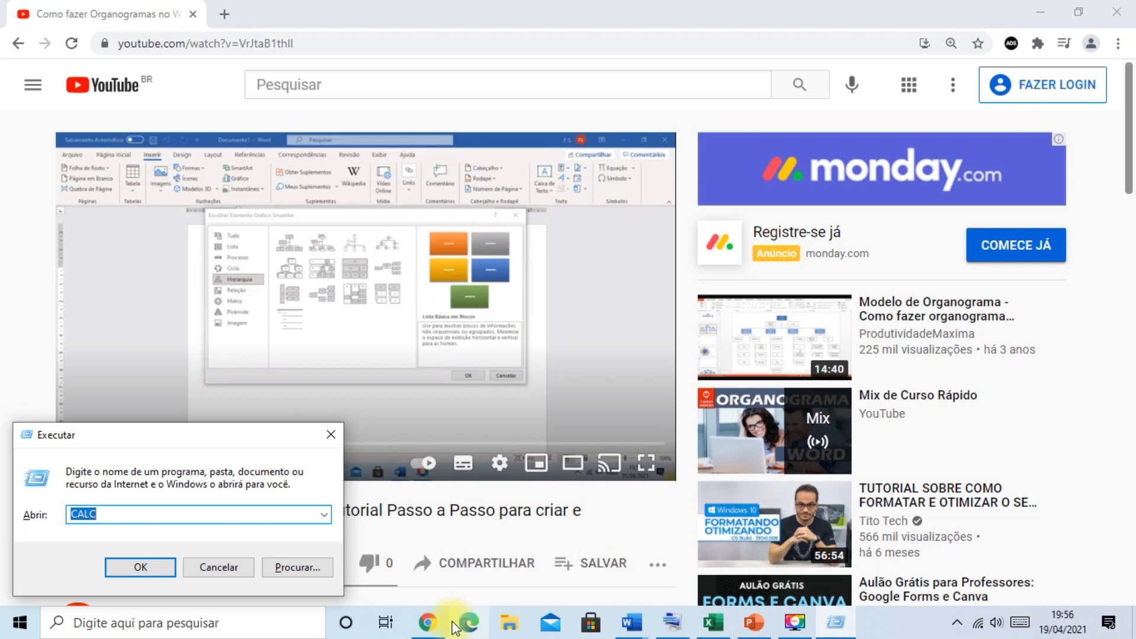
type("notepad")
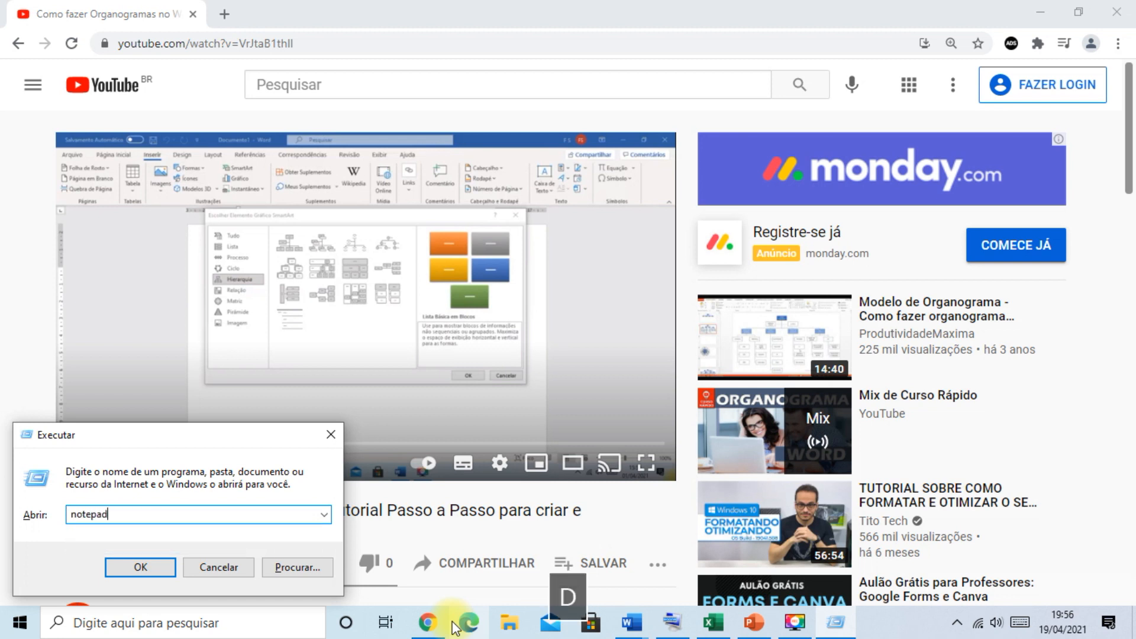
key("Return")
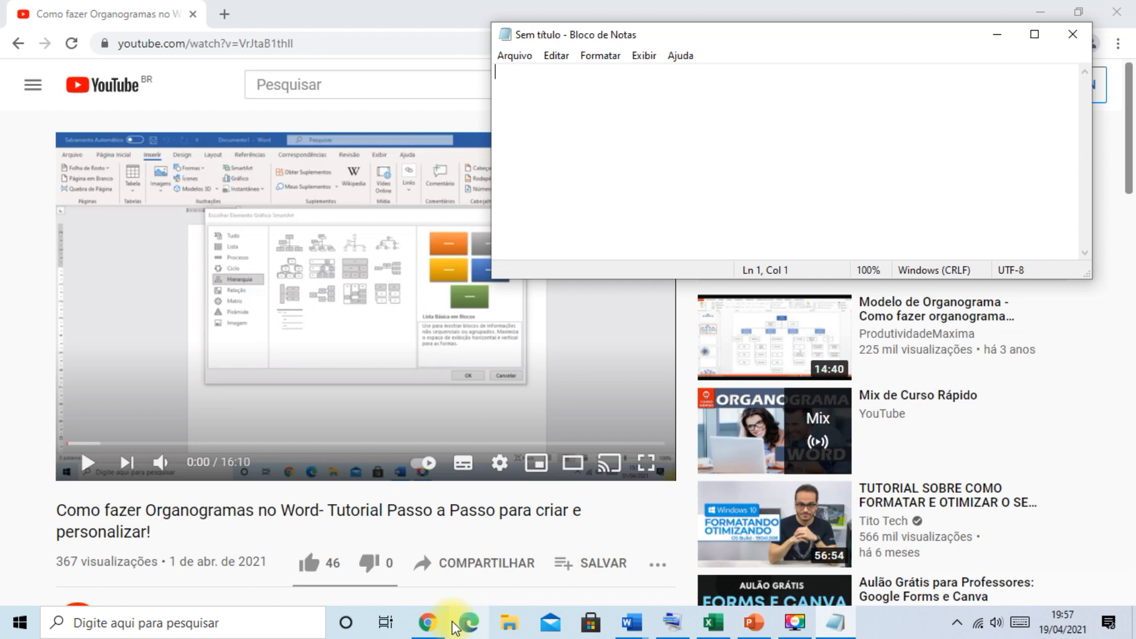
key("super+Right")
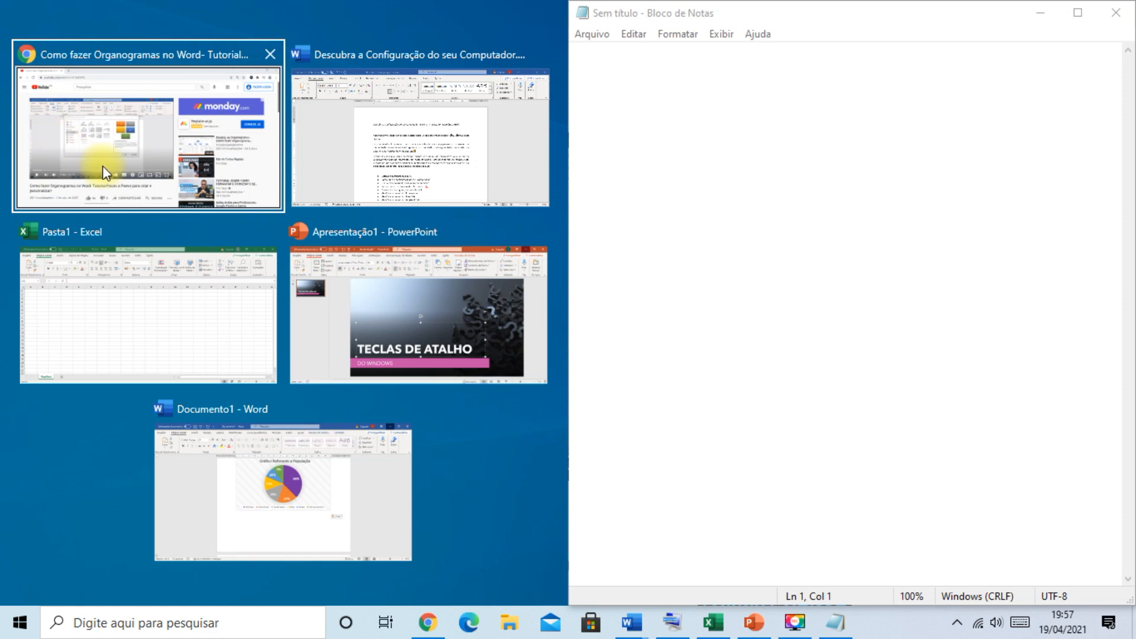
Snap the Chrome window beside Notepad, trying the restored size and upper-left quarter before settling it on the left half of the screen.
left_click(115, 152)
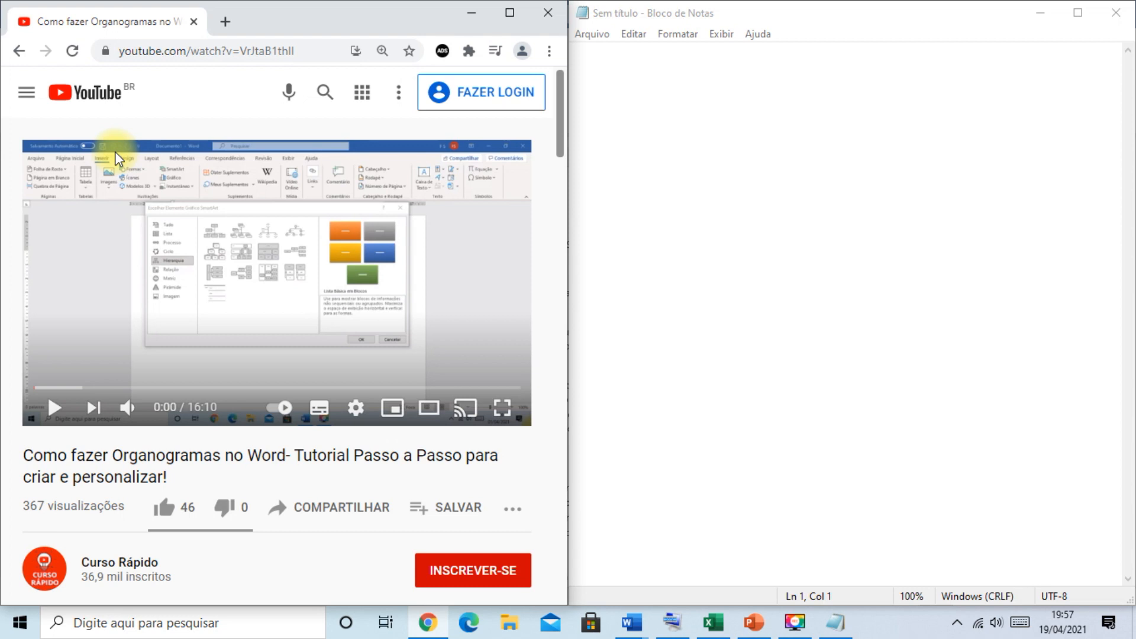
key("super+Right")
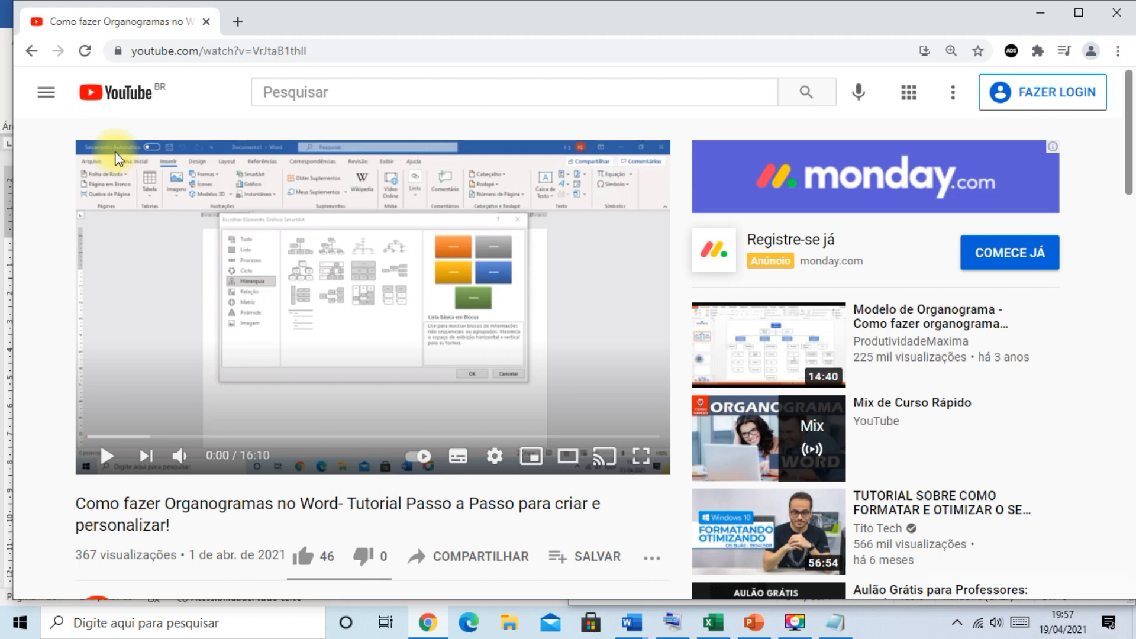
key("super+Left")
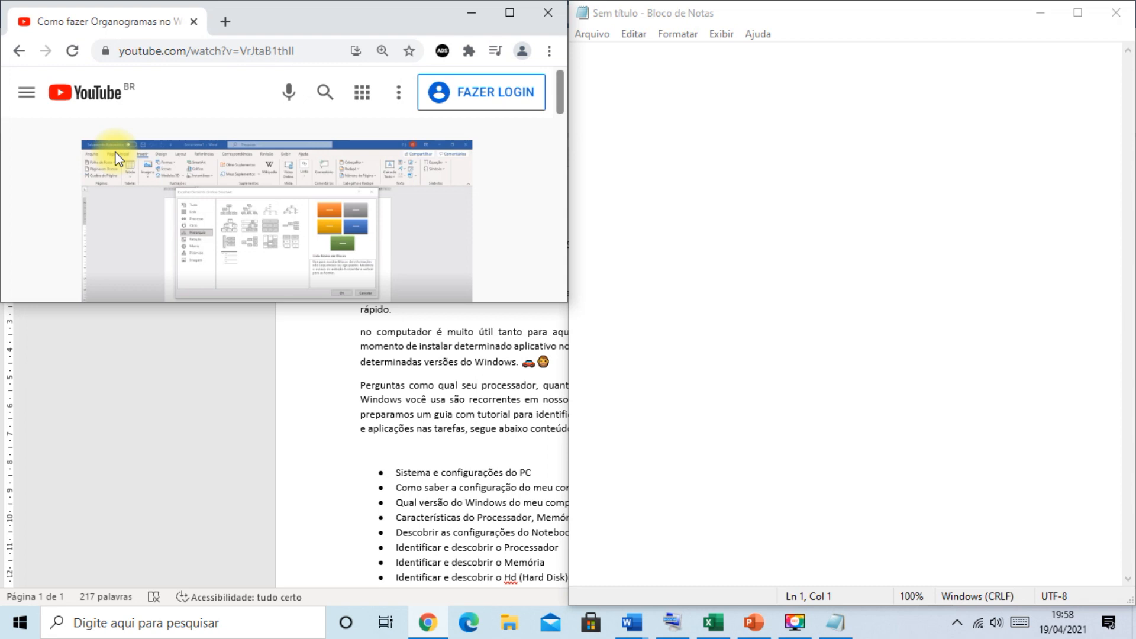
key("super+Down")
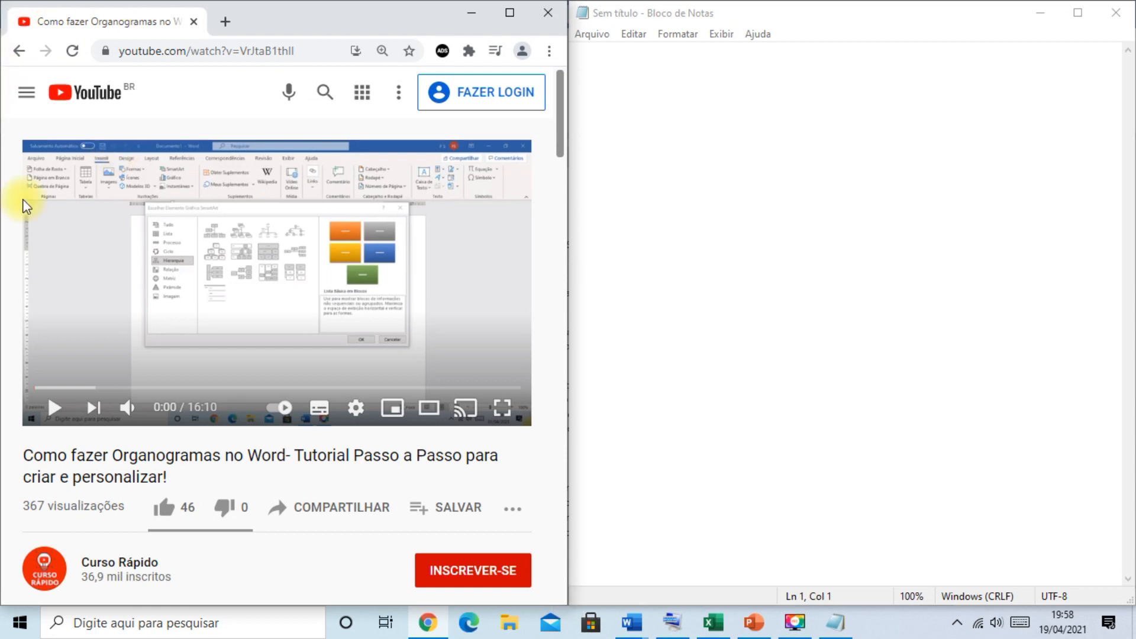
Snap the Notepad window to the upper-right quarter of the screen and return it to the full right half.
left_click(673, 120)
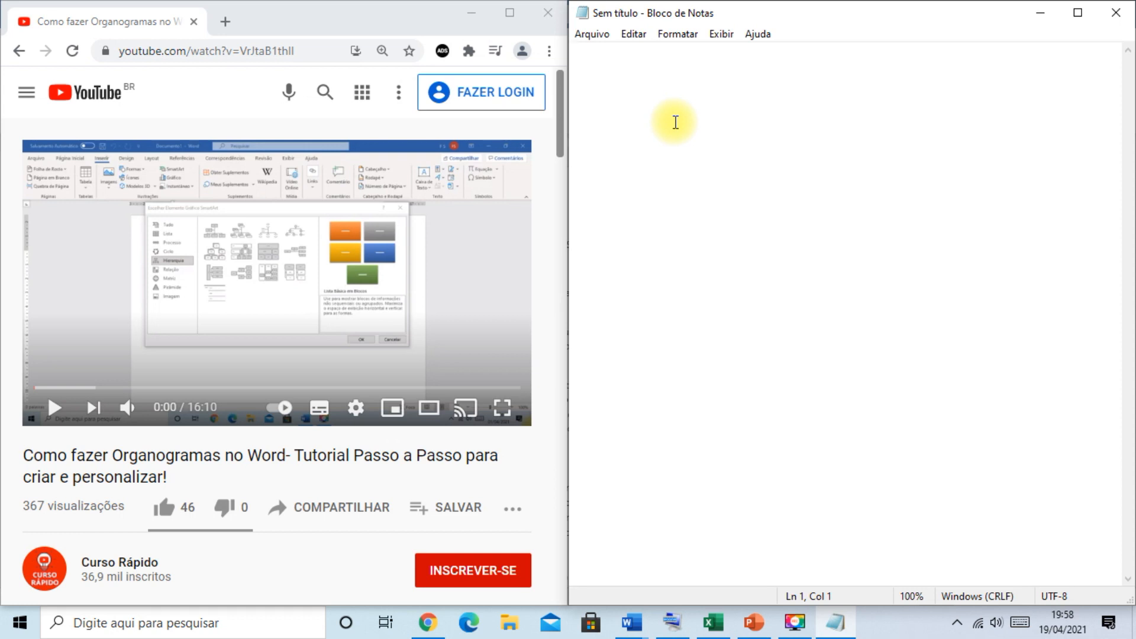
key("super+Up")
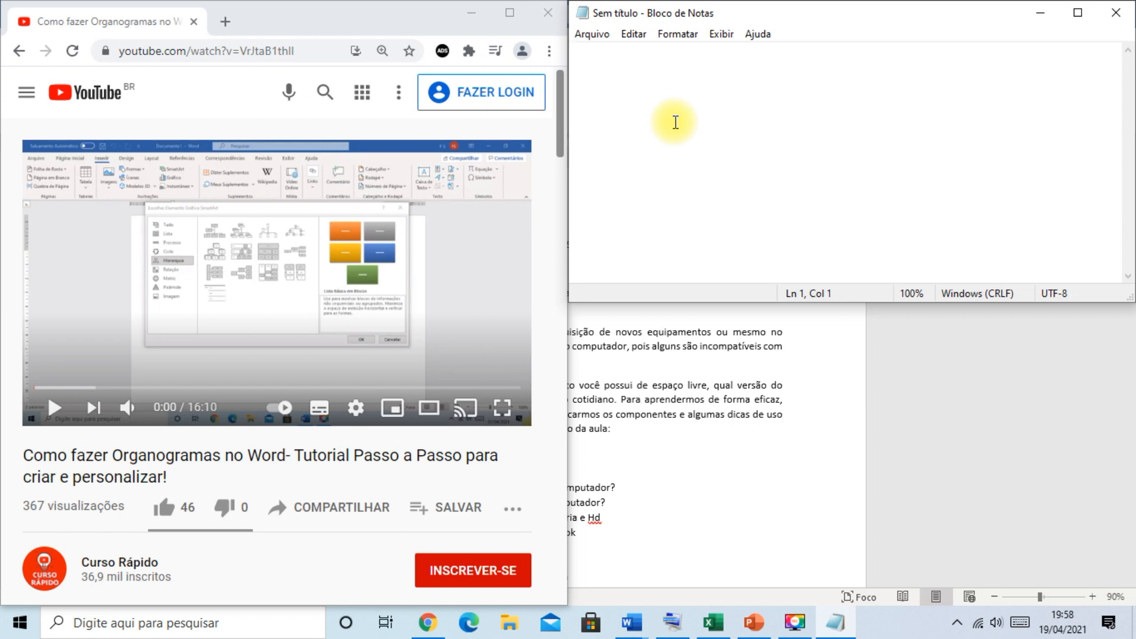
key("super+Down")
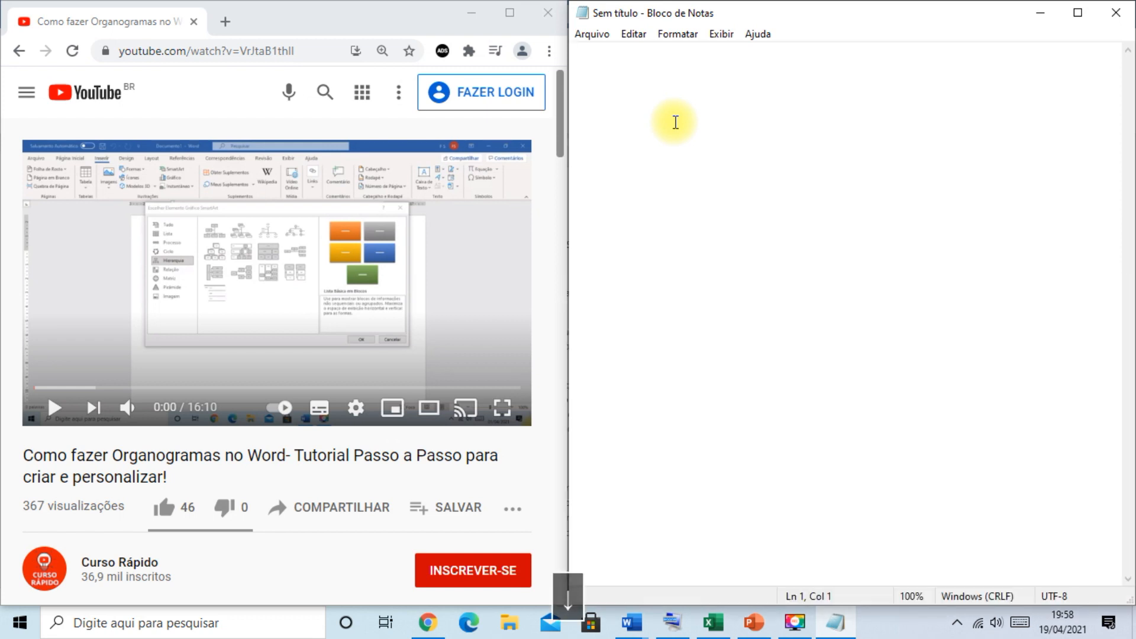
Play the YouTube video while entering "hdfjhdjfhdj" in Notepad, and pause the video.
left_click(53, 408)
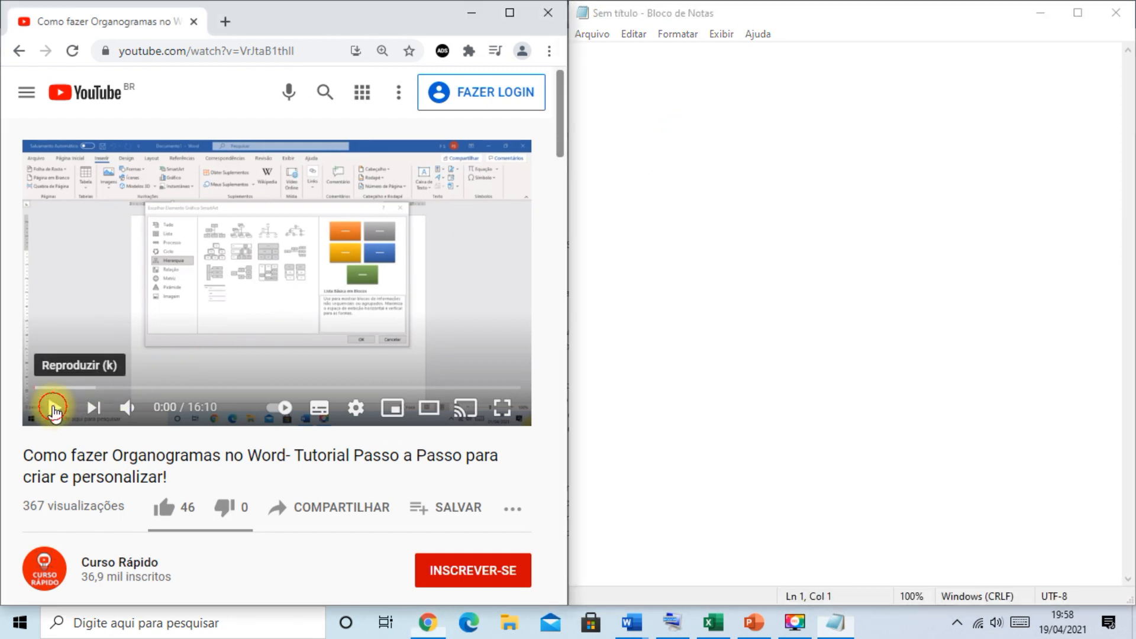
left_click(674, 192)
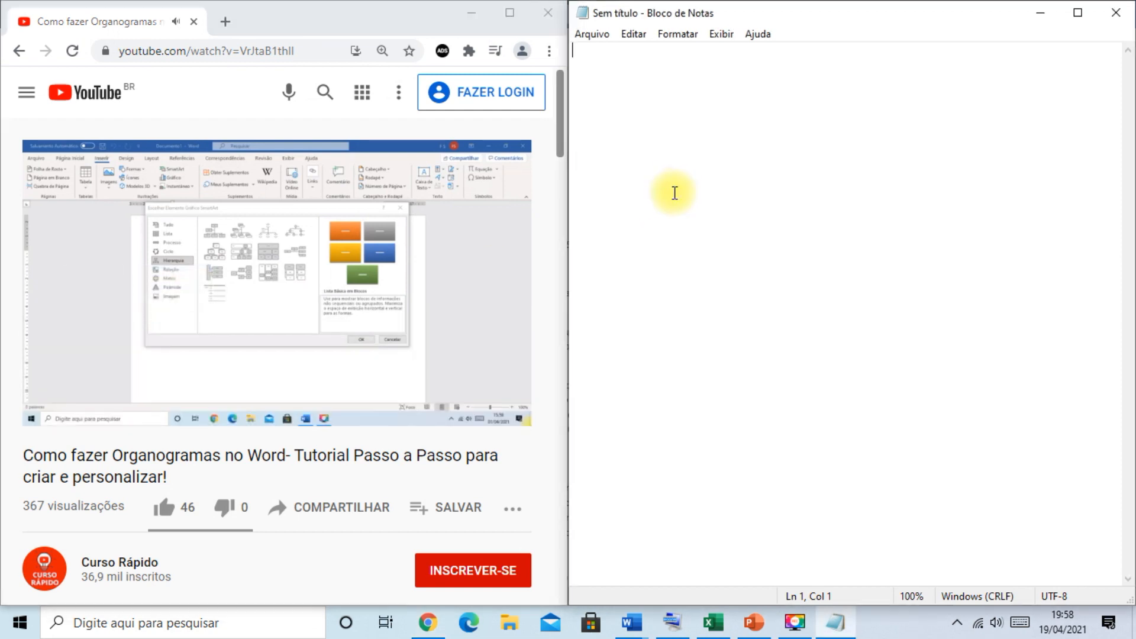
type("hdfjhdjfhdj")
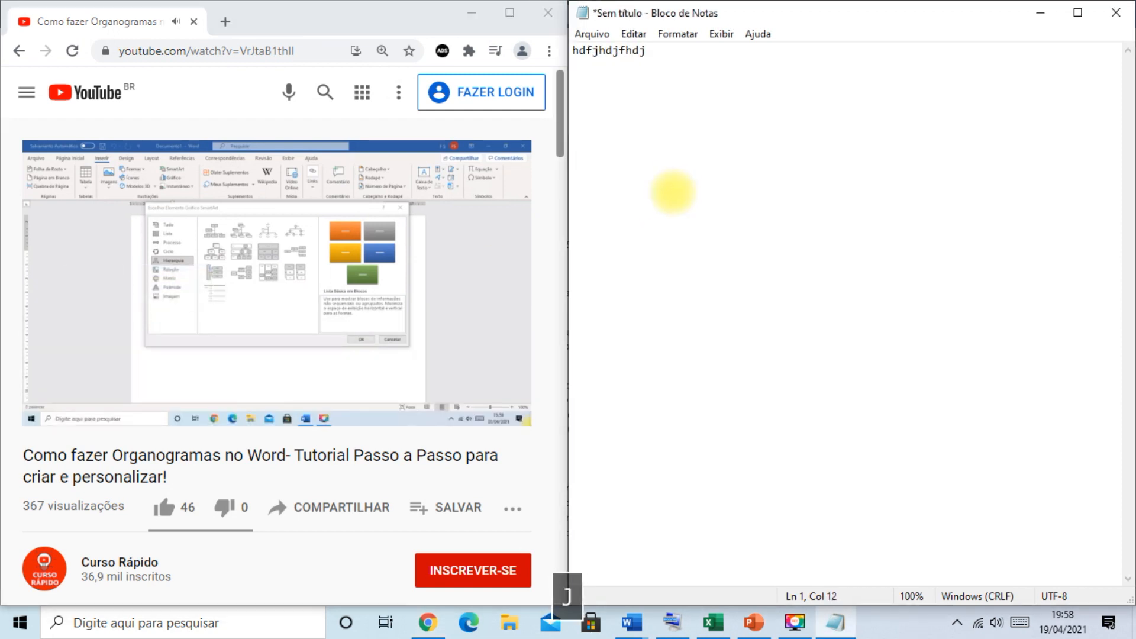
left_click(53, 407)
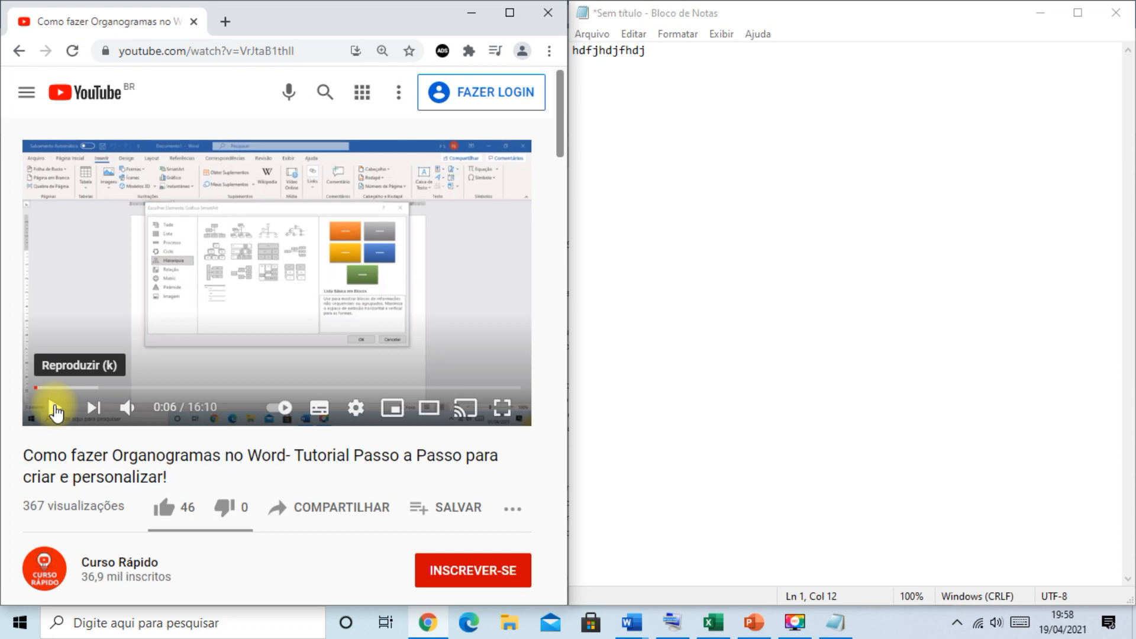
Close the Chrome window and close Notepad without saving its text.
left_click(547, 12)
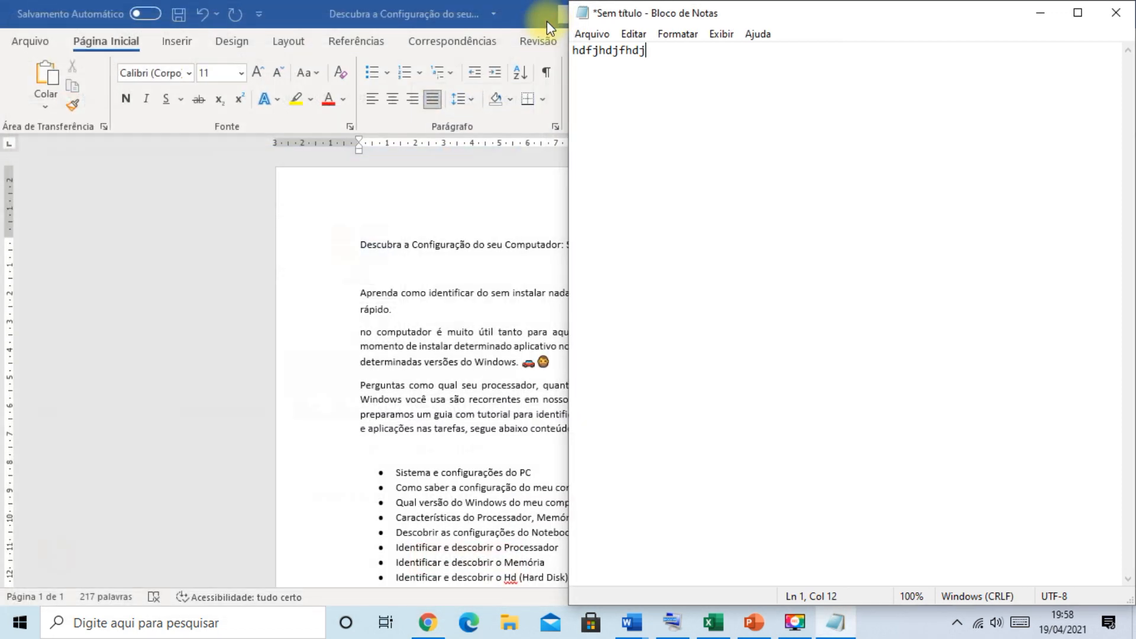
left_click(1112, 15)
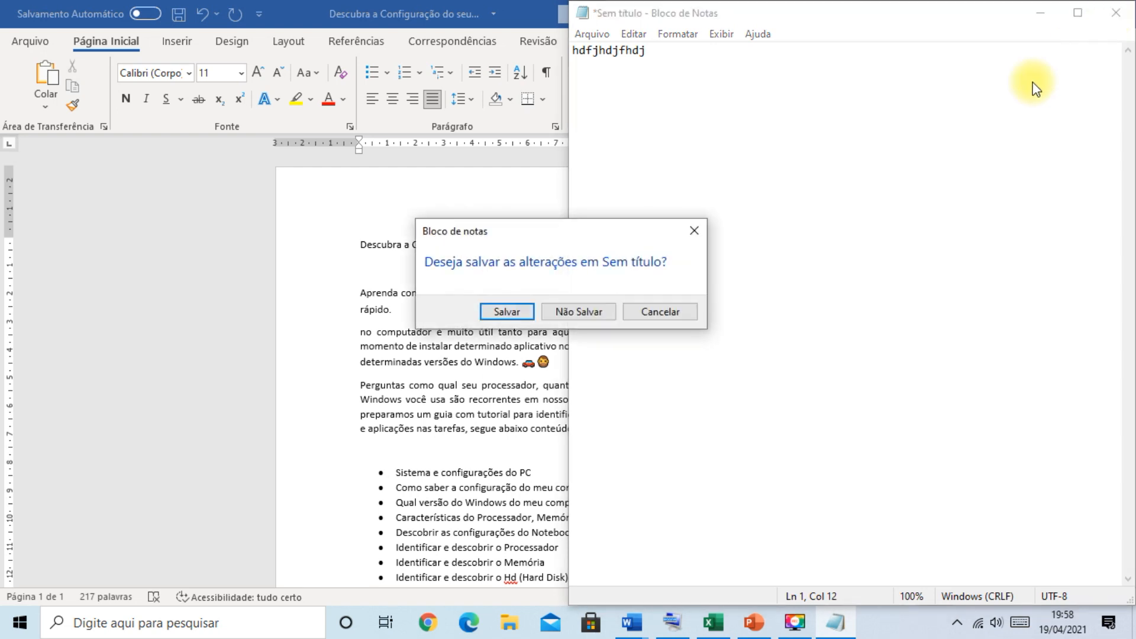
left_click(595, 312)
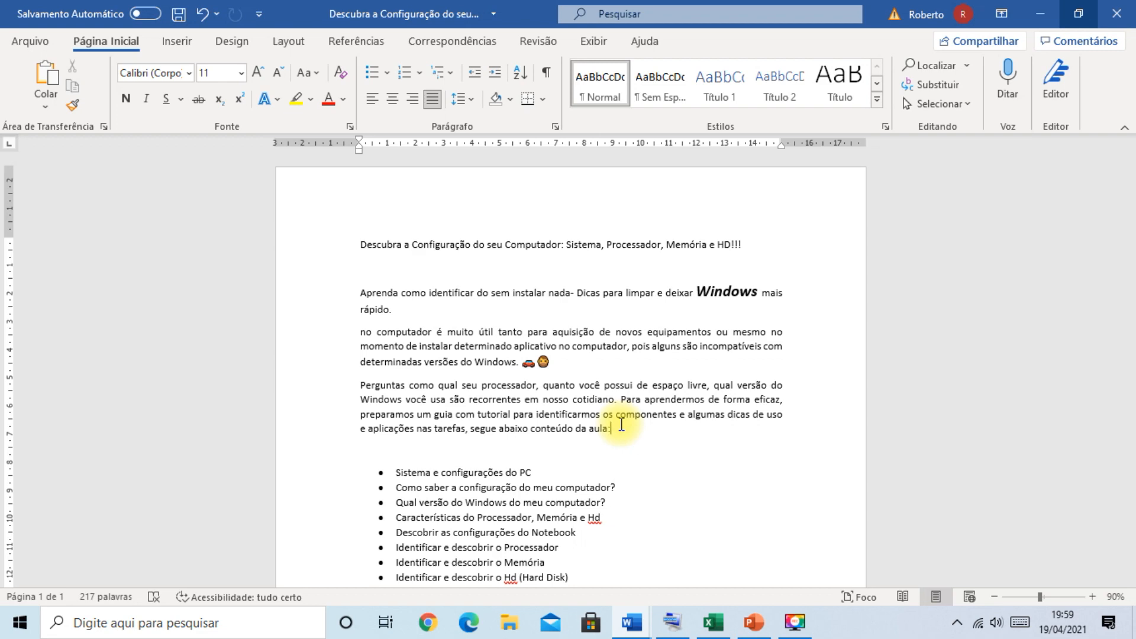
Open File Explorer from the Word document, view the Documentos folder and close the window.
key("super+e")
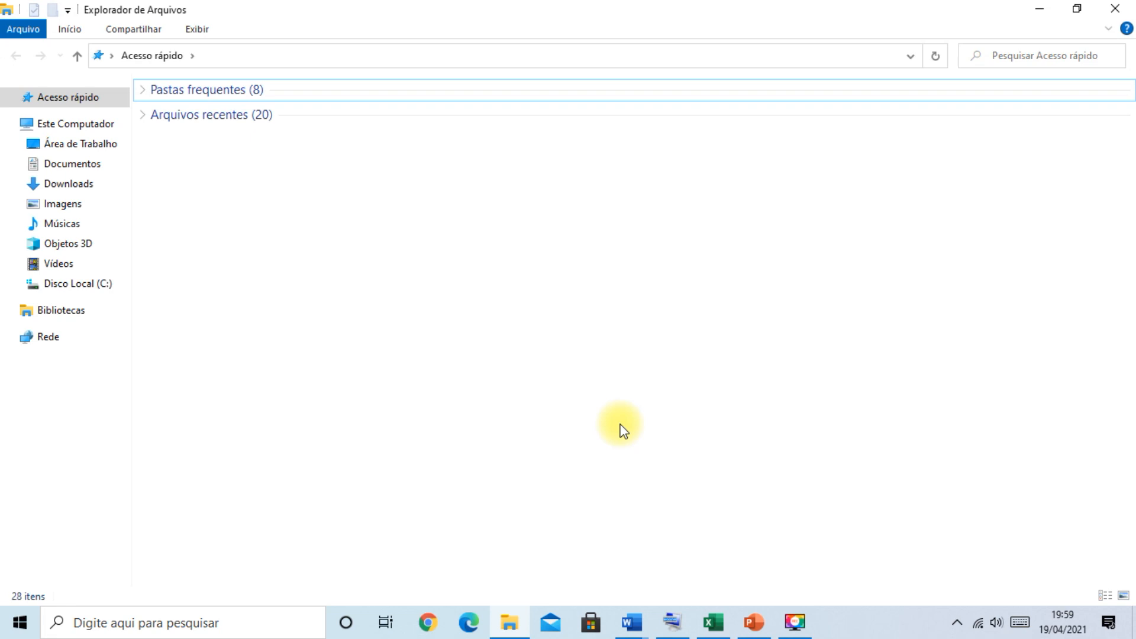
left_click(78, 165)
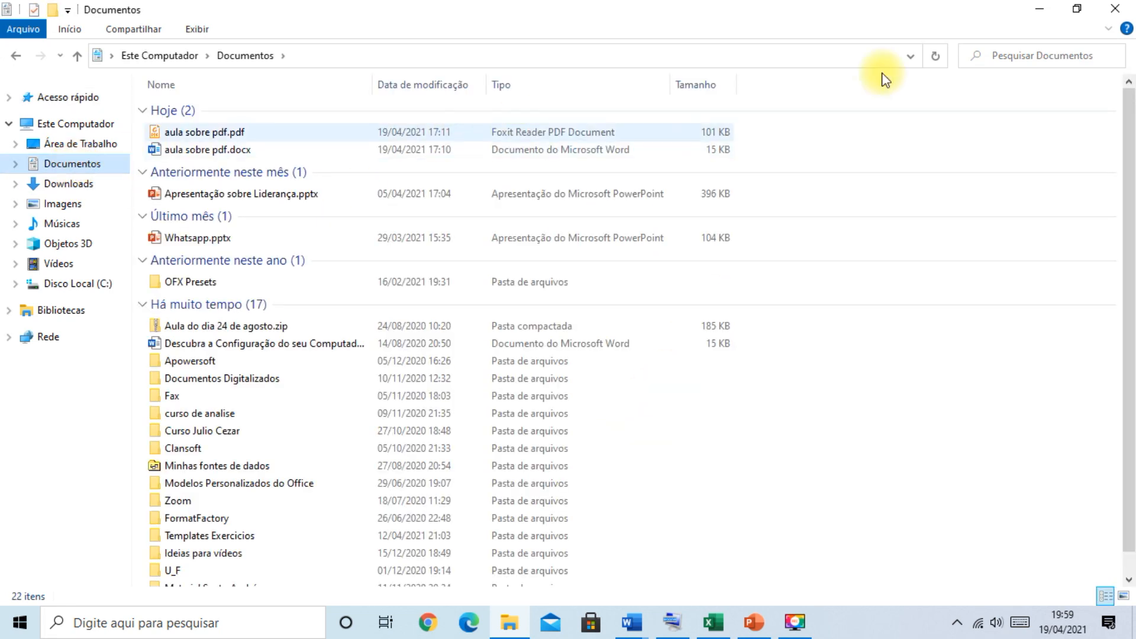
left_click(1114, 8)
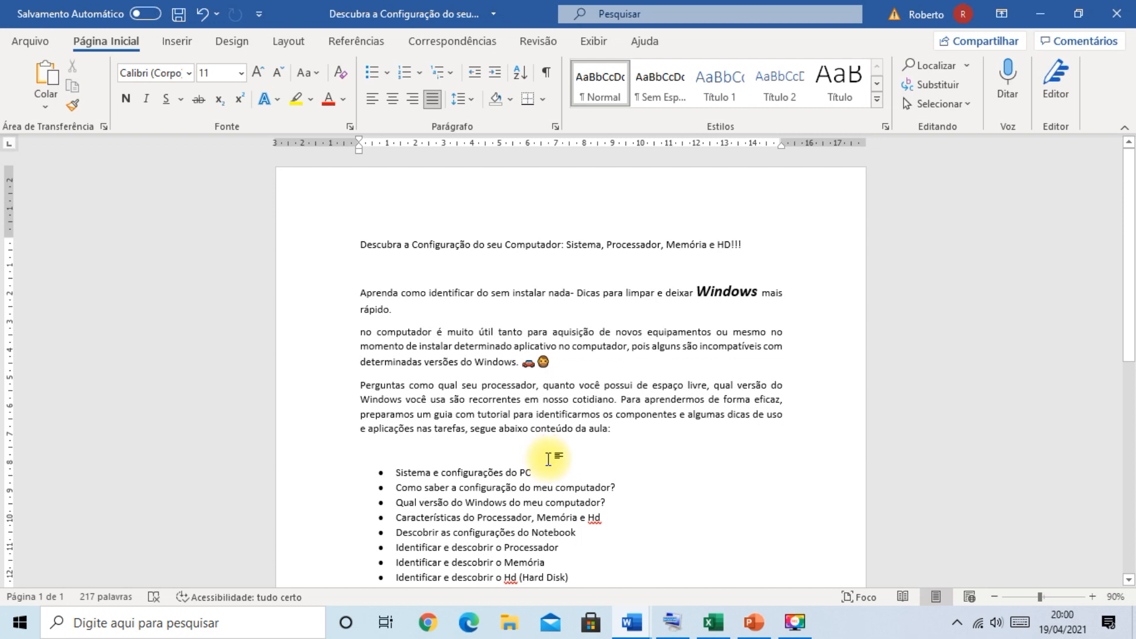
Open the Documentos folder in File Explorer and rename "aula sobre pdf.pdf" as "aula.pdf", consulting the on-screen keyboard along the way.
key("super+e")
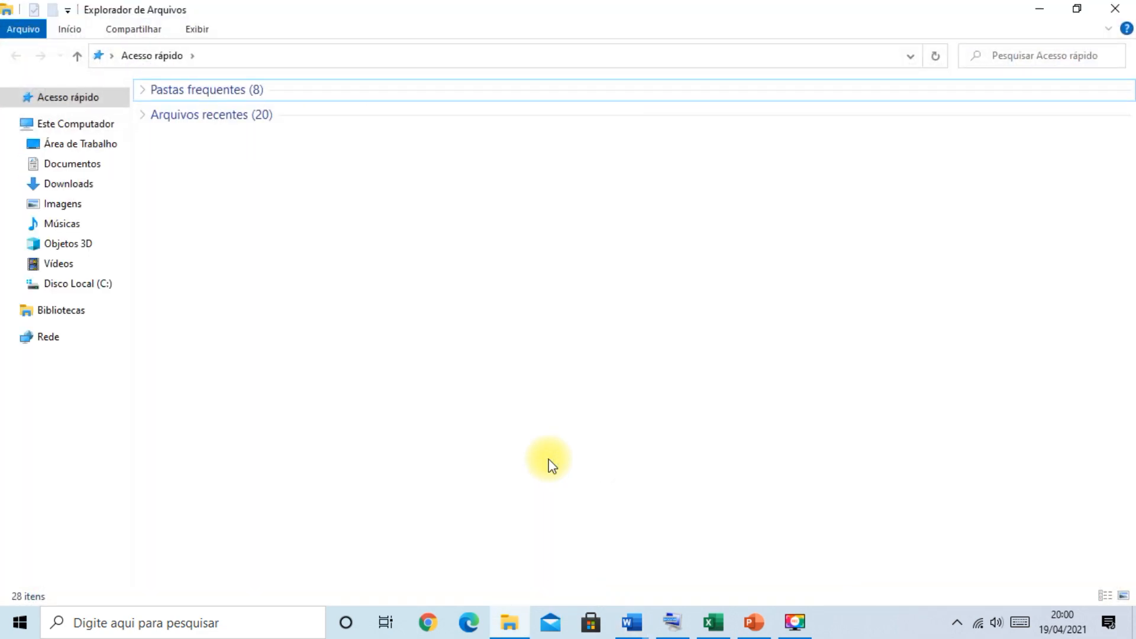
left_click(69, 168)
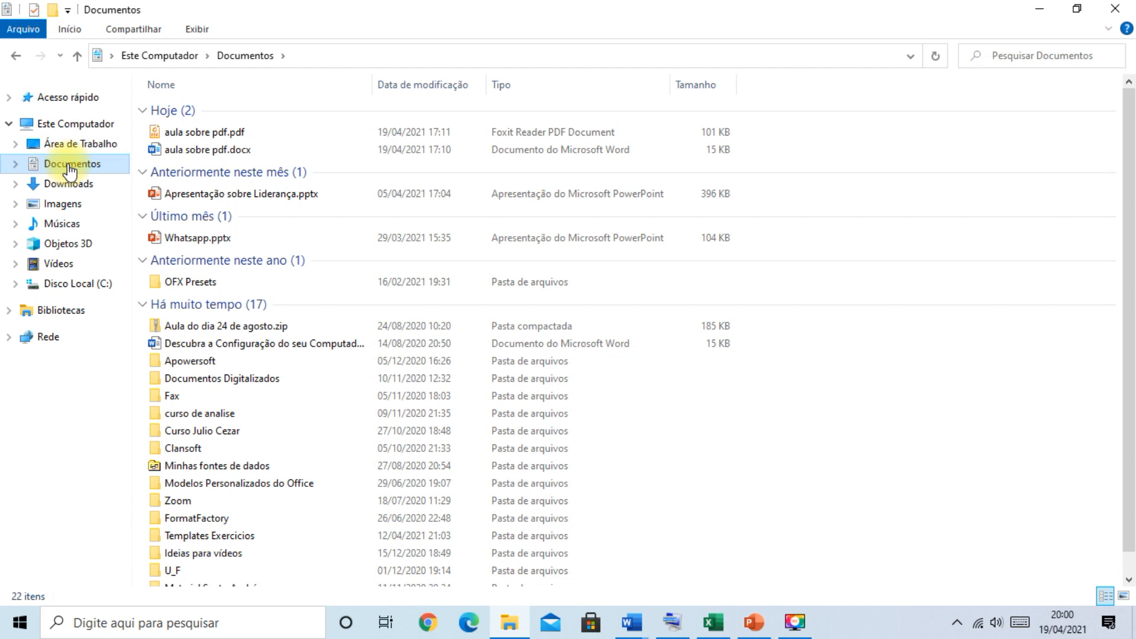
left_click(222, 135)
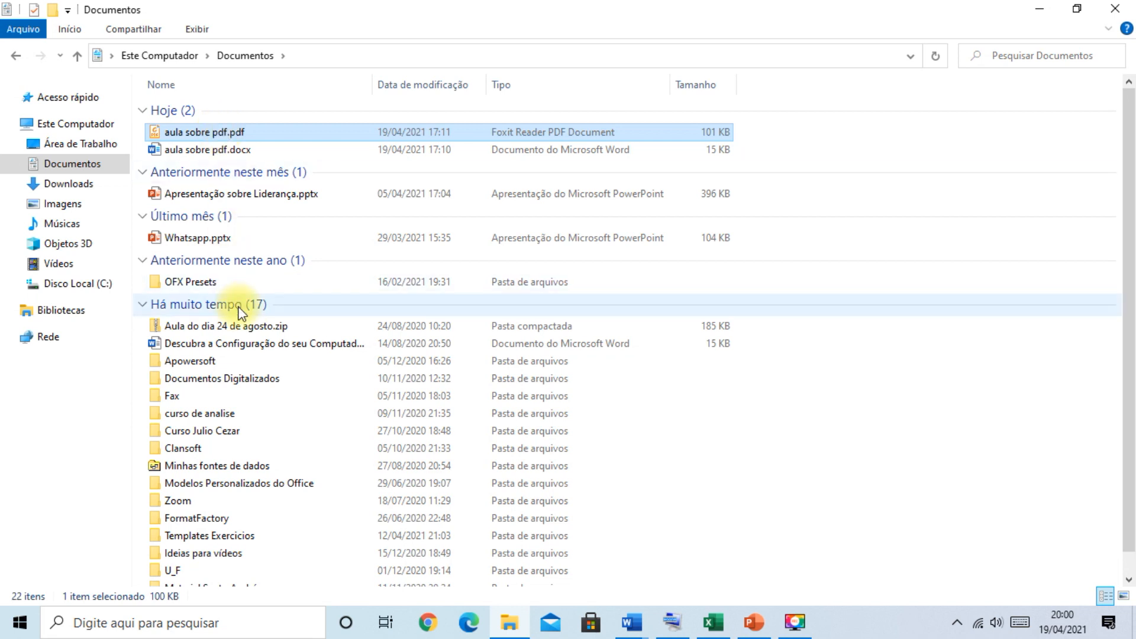
key("F2")
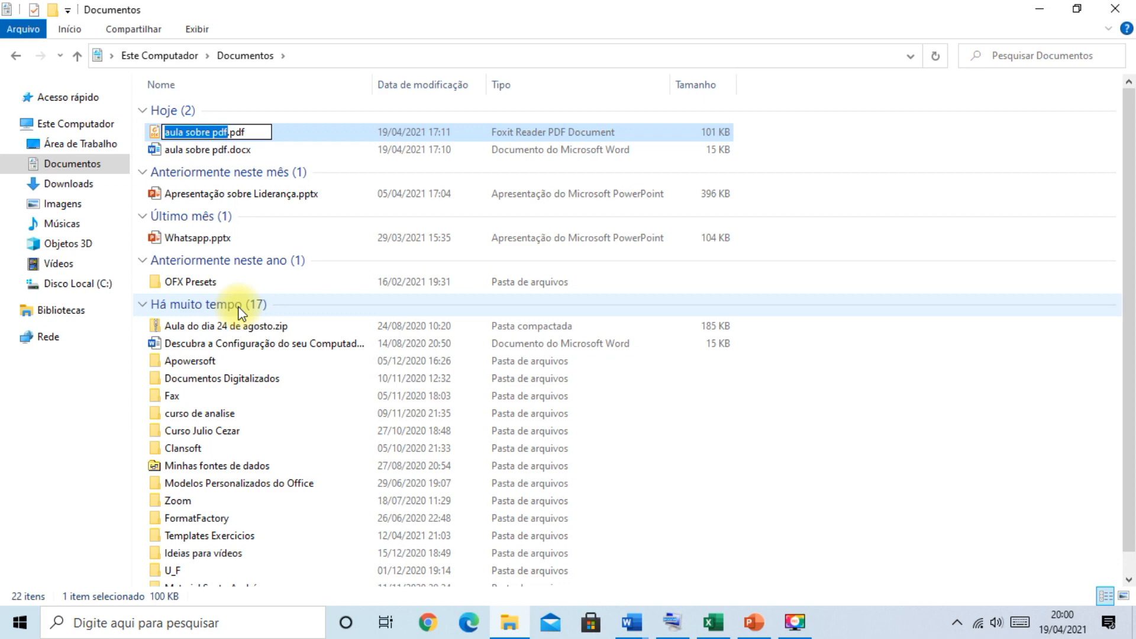
left_click(672, 622)
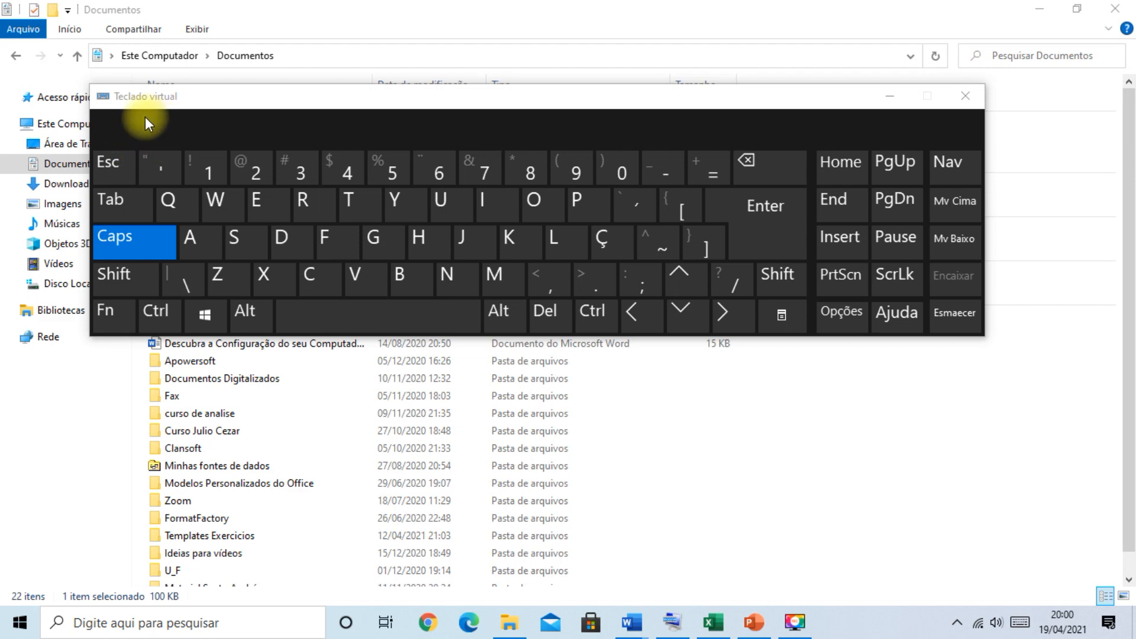
left_click(888, 97)
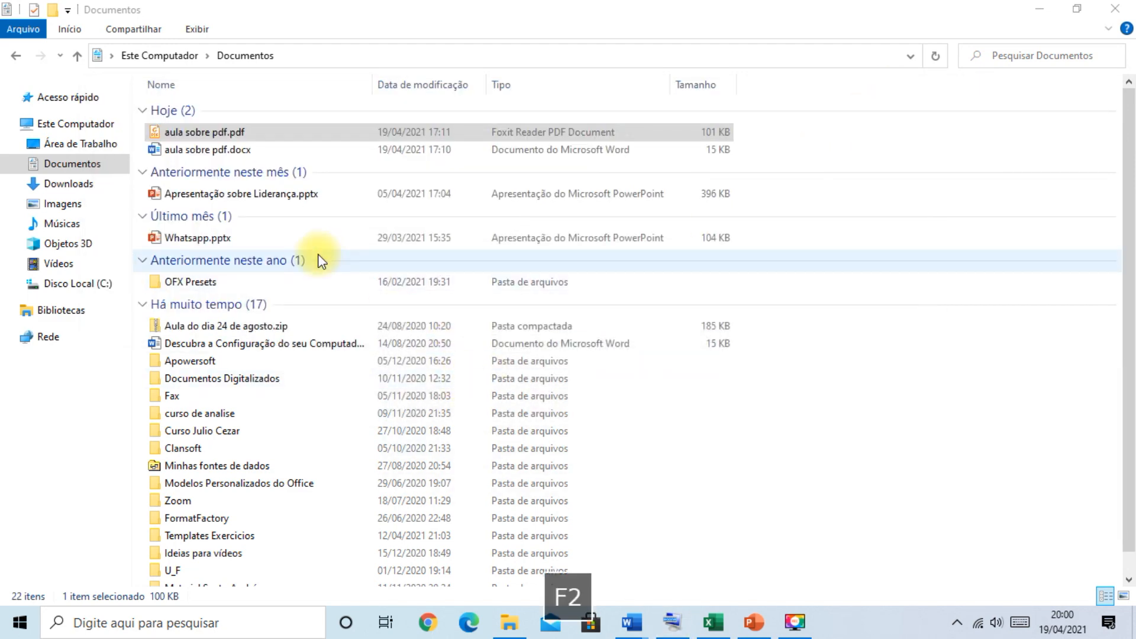
left_click(228, 133)
key("F2")
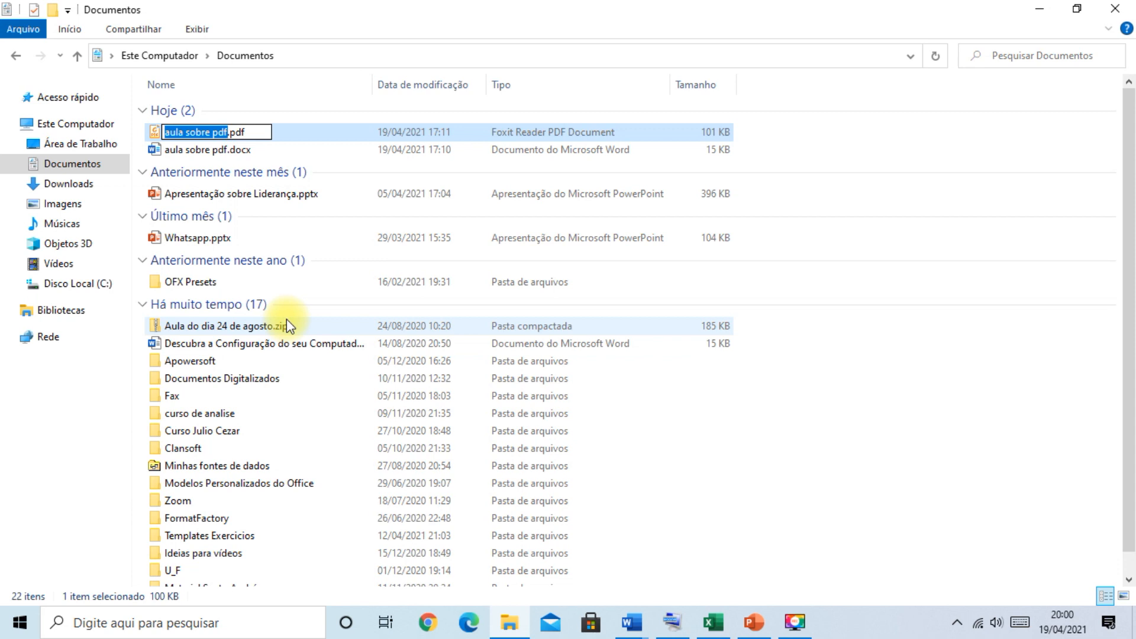
type("ula")
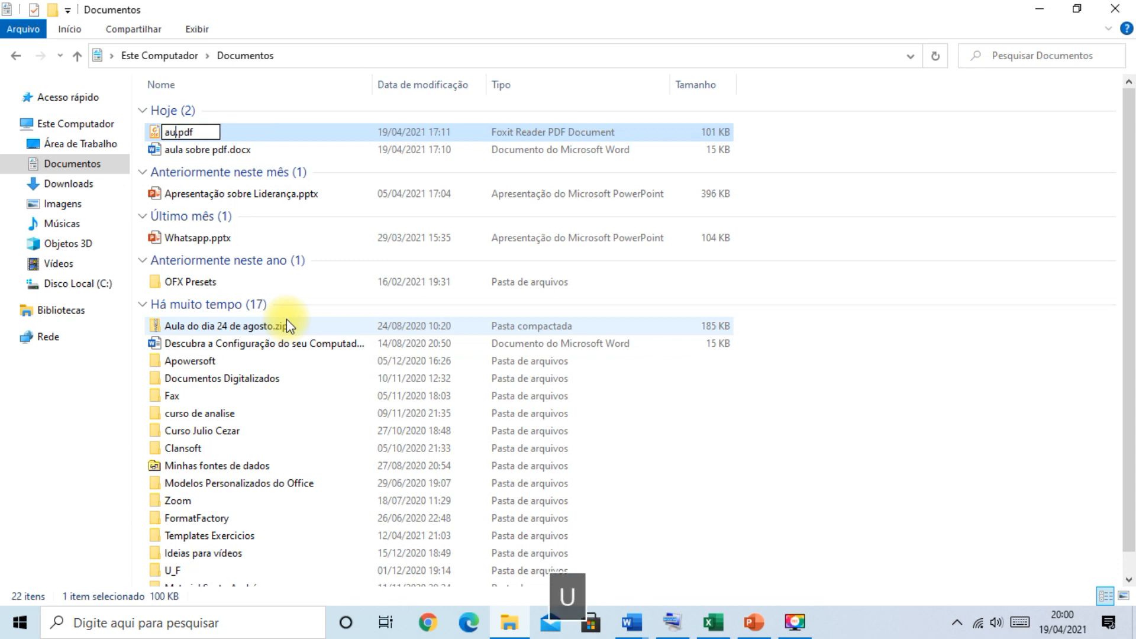
key("Return")
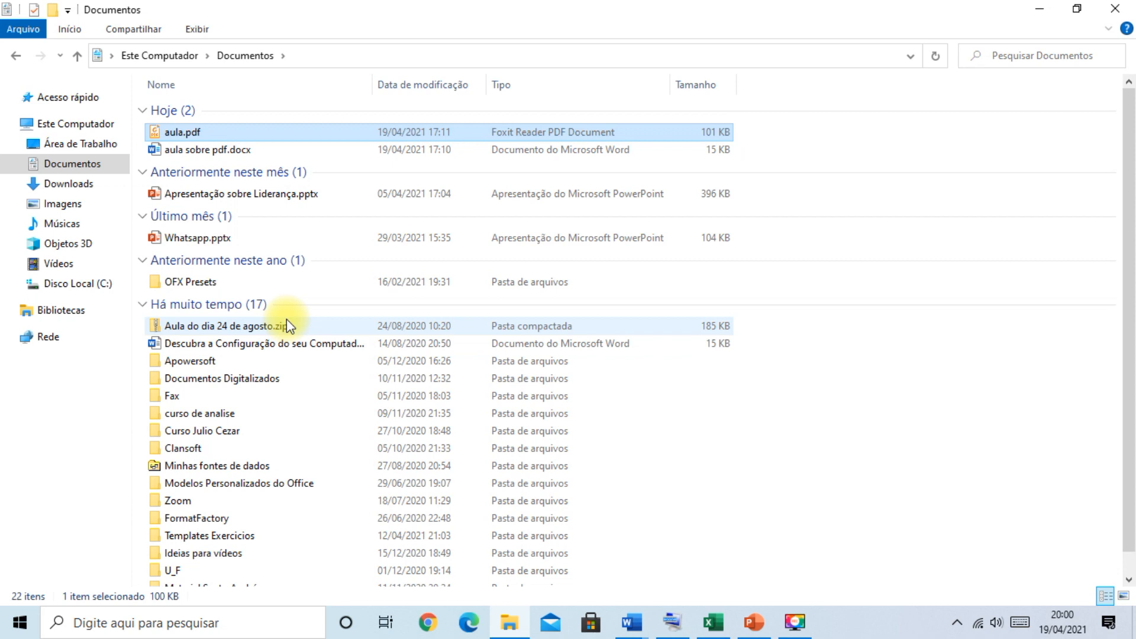
Try deleting "aula.pdf" to the Recycle Bin and permanently, cancelling each request.
key("Delete")
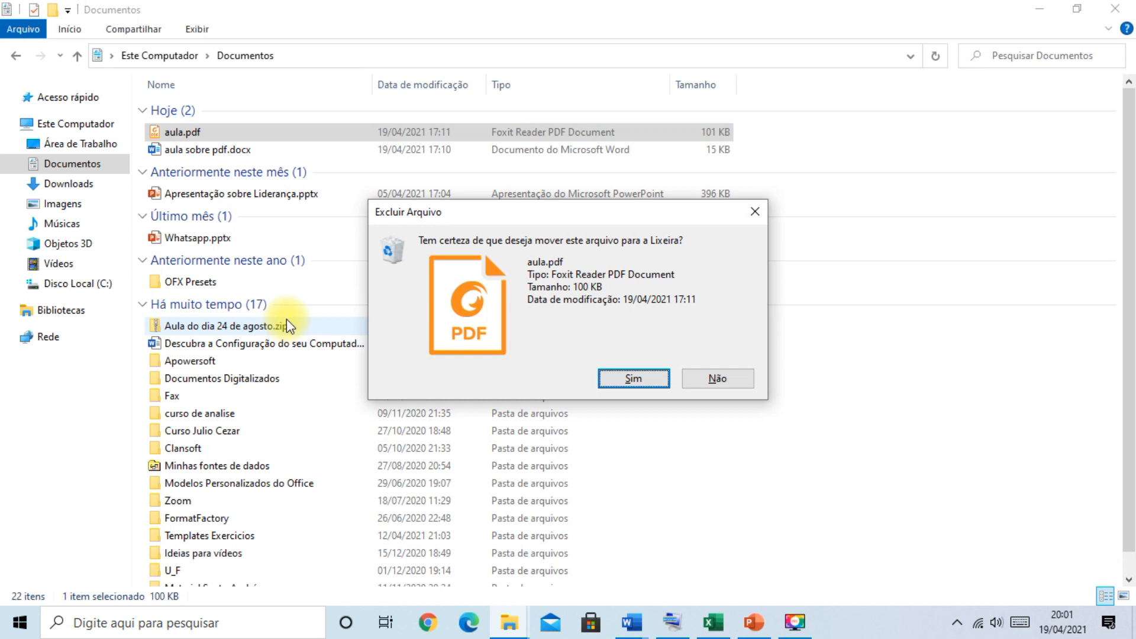
key("Escape")
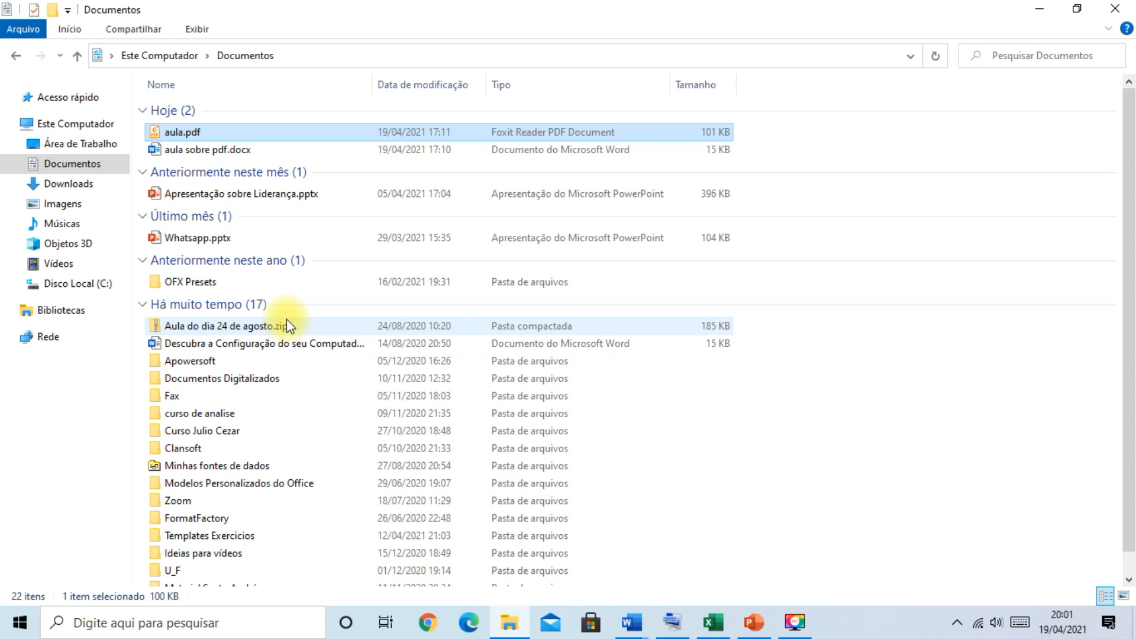
left_click(200, 149)
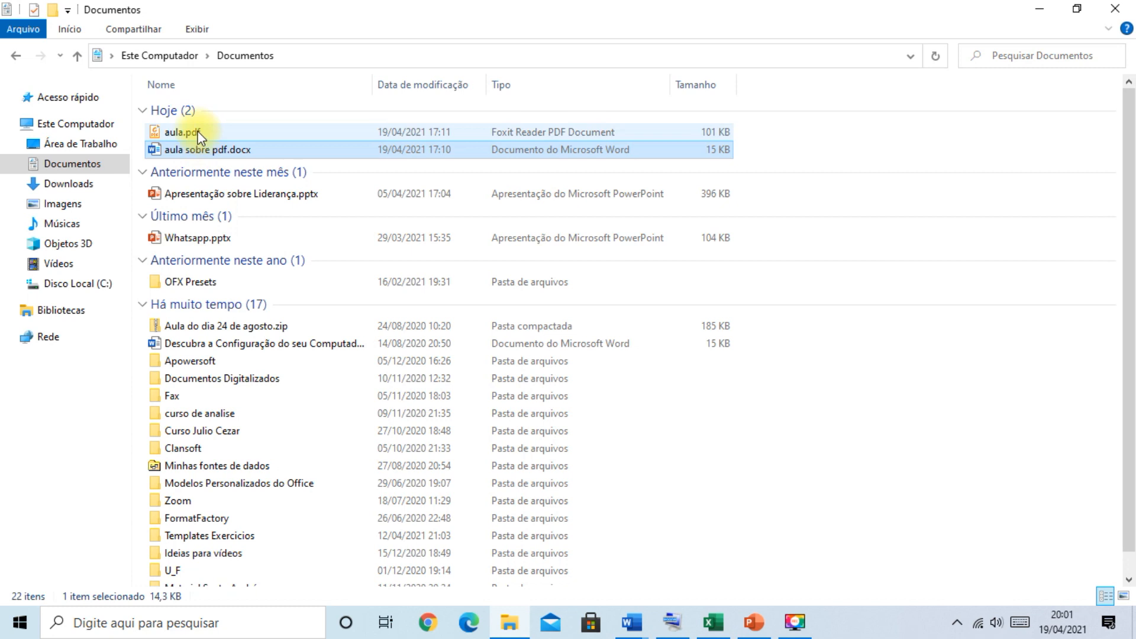
left_click(197, 133)
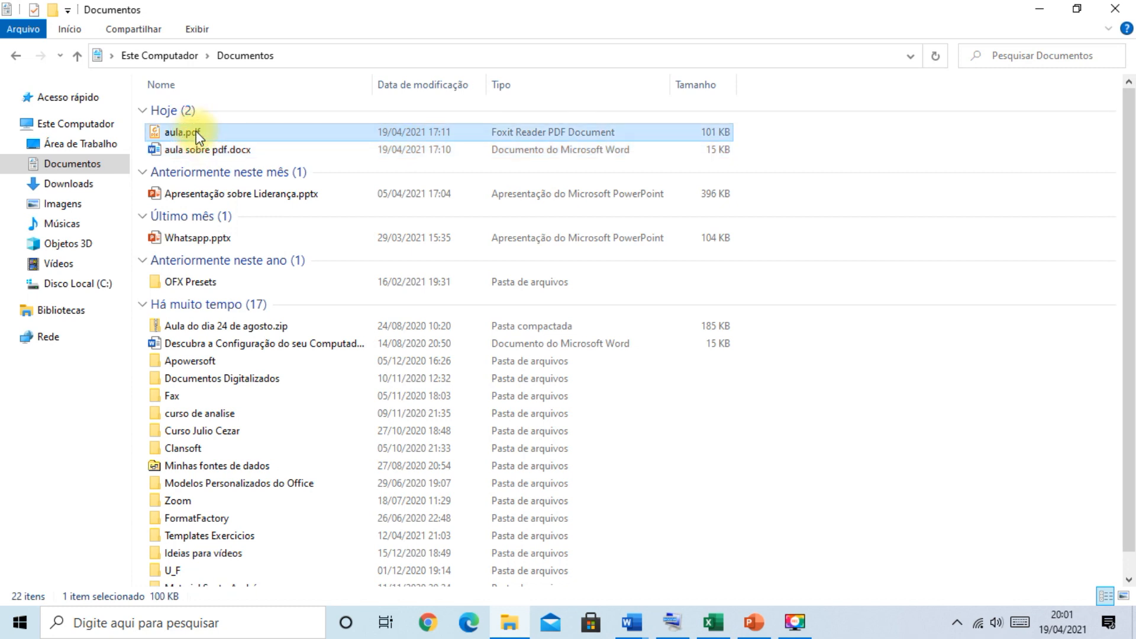
key("shift+Delete")
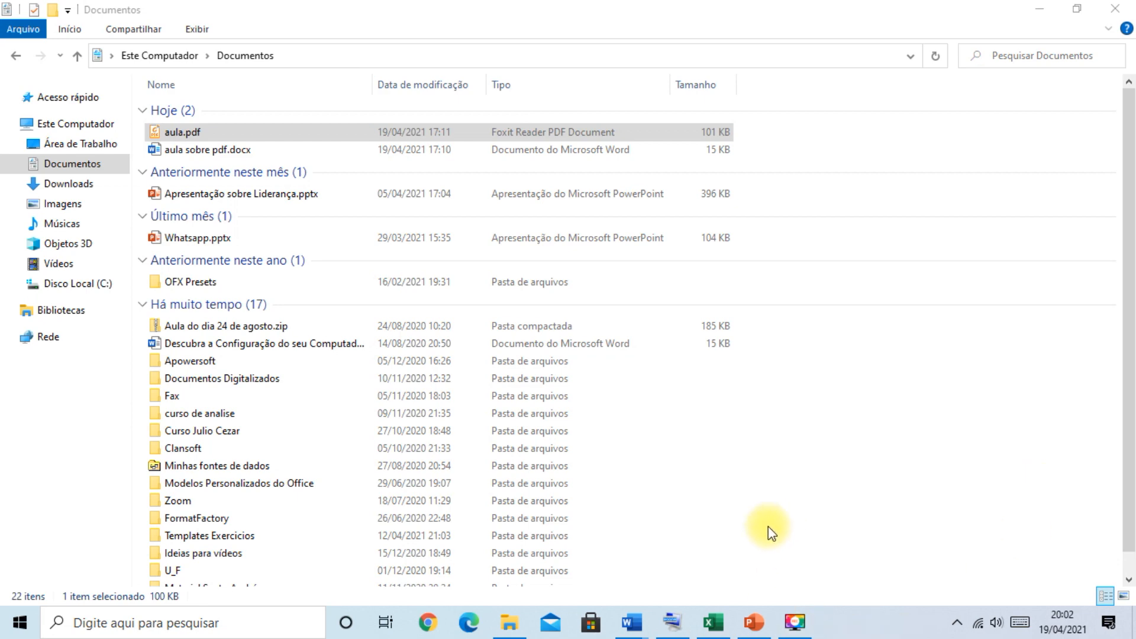
Locate the Print Screen key on the on-screen keyboard, minimize the keyboard, and capture the full screen of the Documentos folder.
left_click(674, 623)
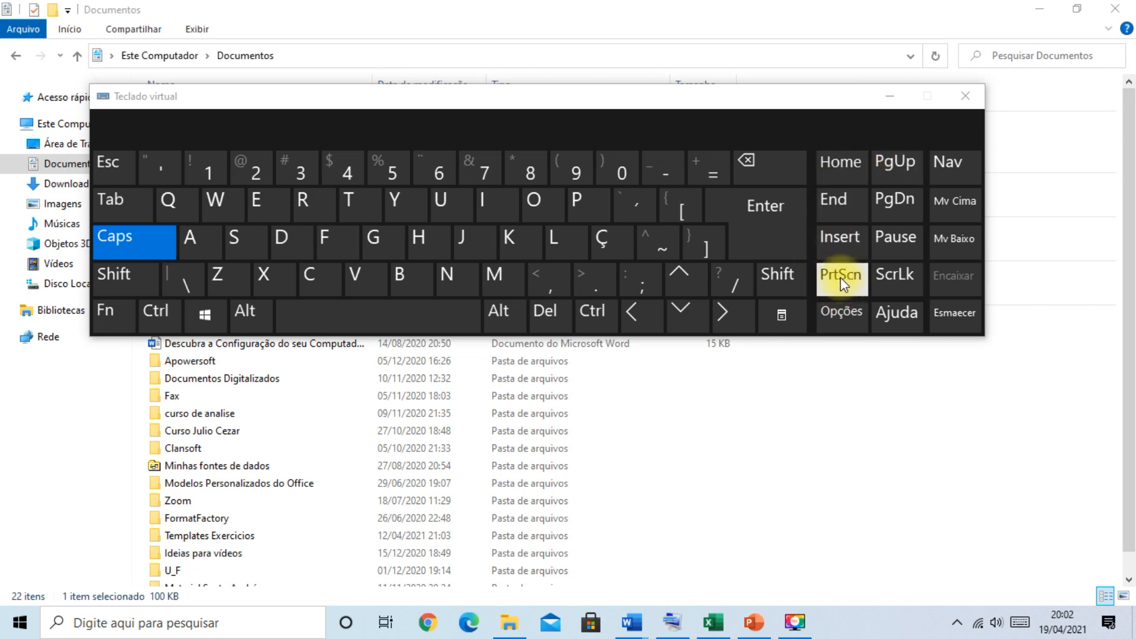
left_click(891, 94)
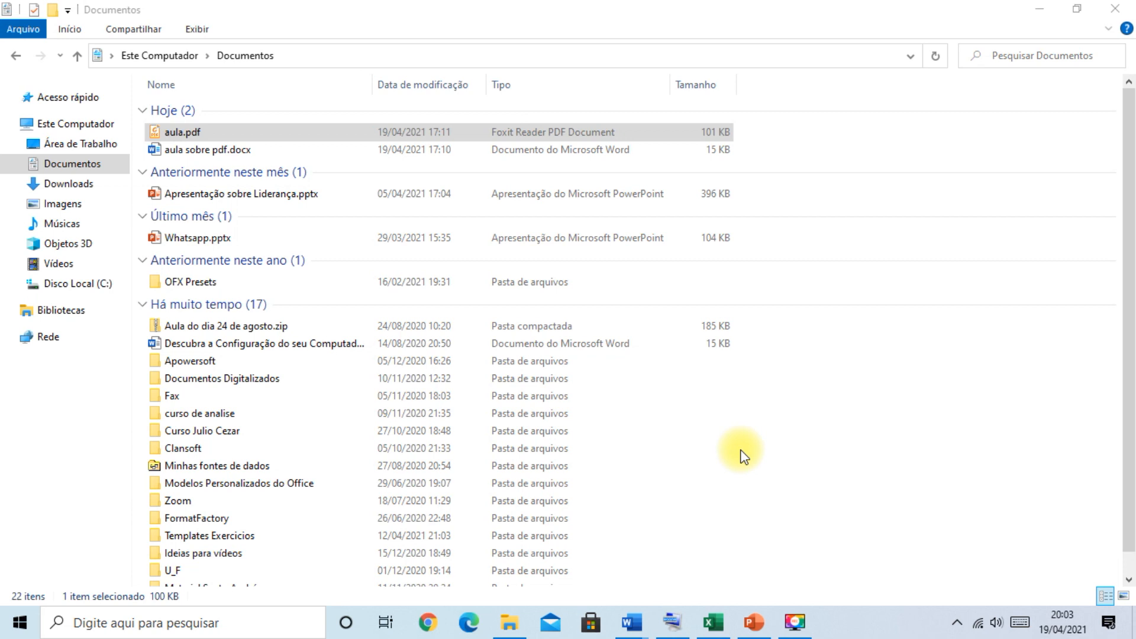
key("Print")
left_click(938, 323)
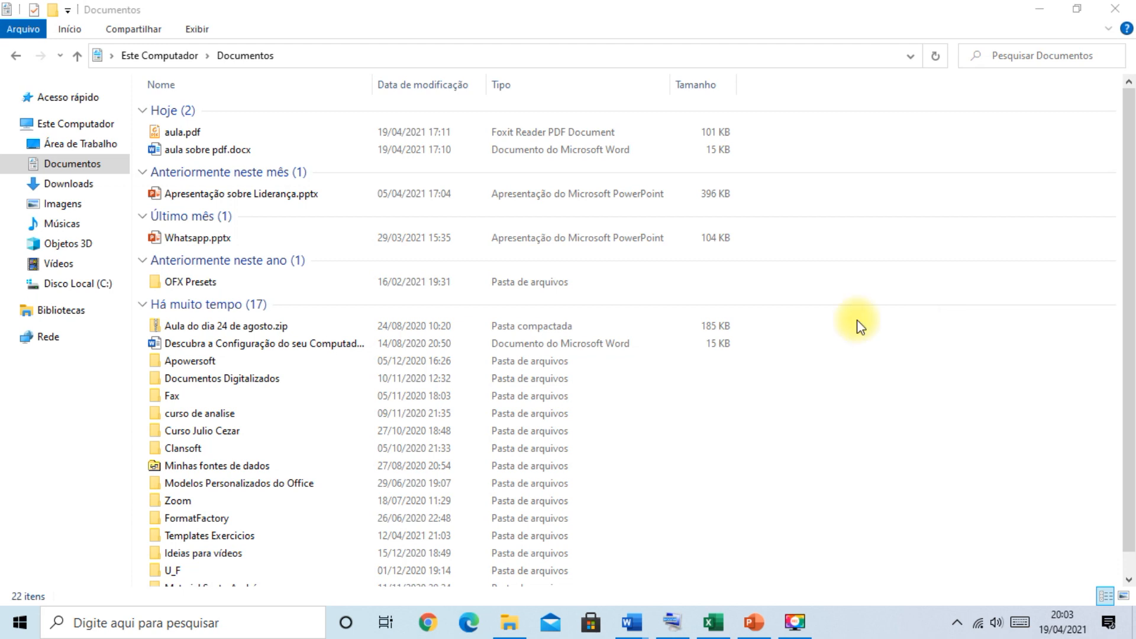
View "Captura de Tela (1).png" from the Capturas de Tela folder in Imagens and close the photo viewer.
left_click(57, 208)
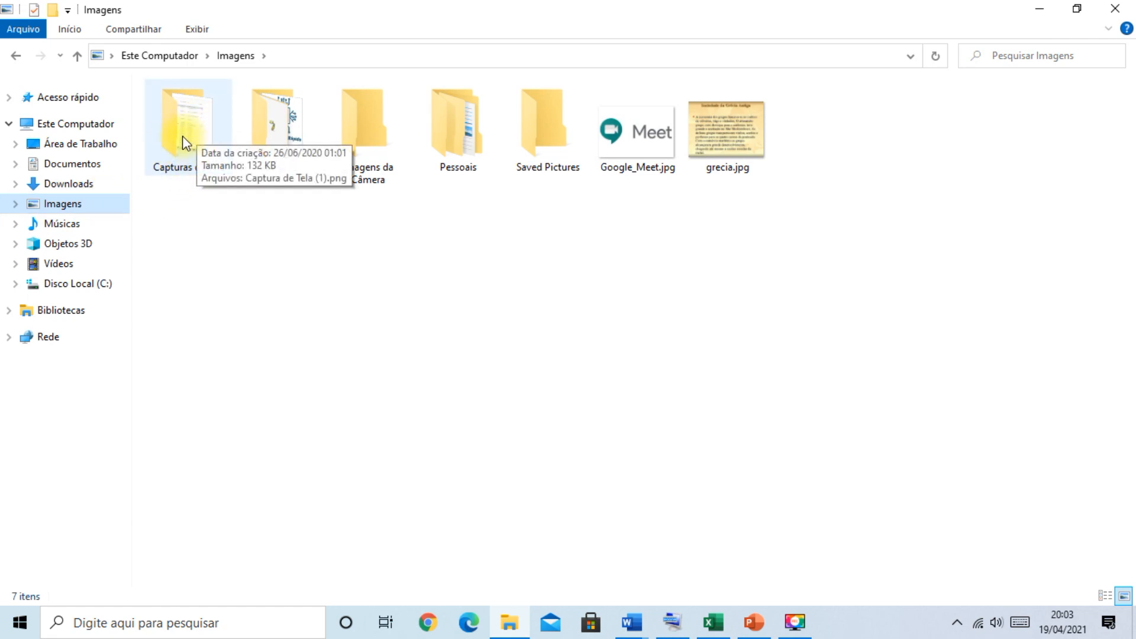
double_click(183, 137)
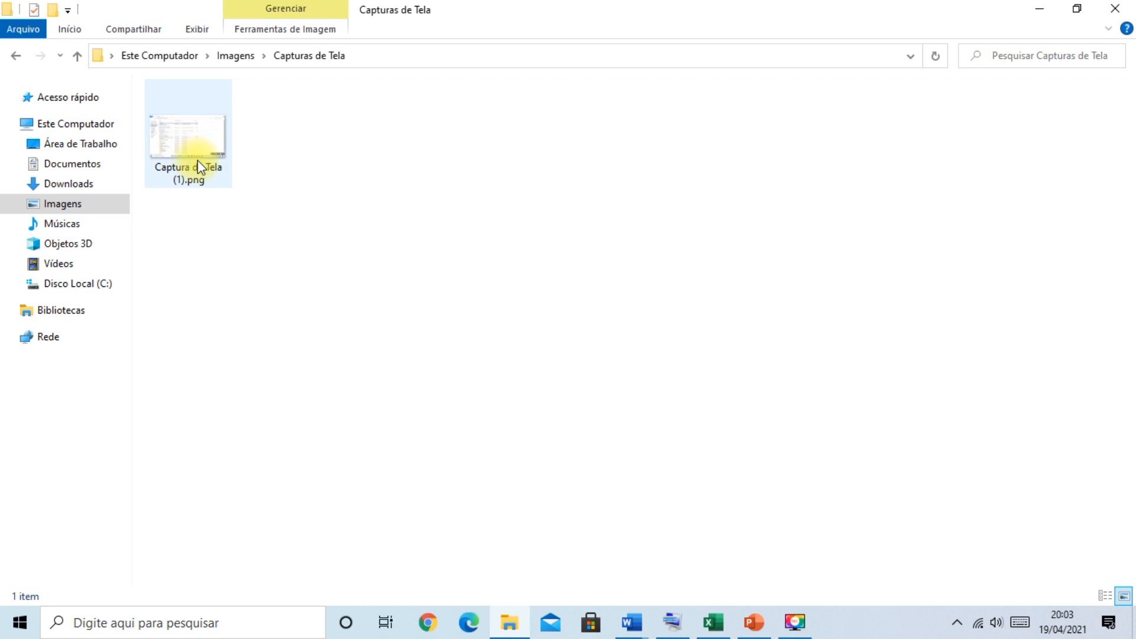
double_click(203, 152)
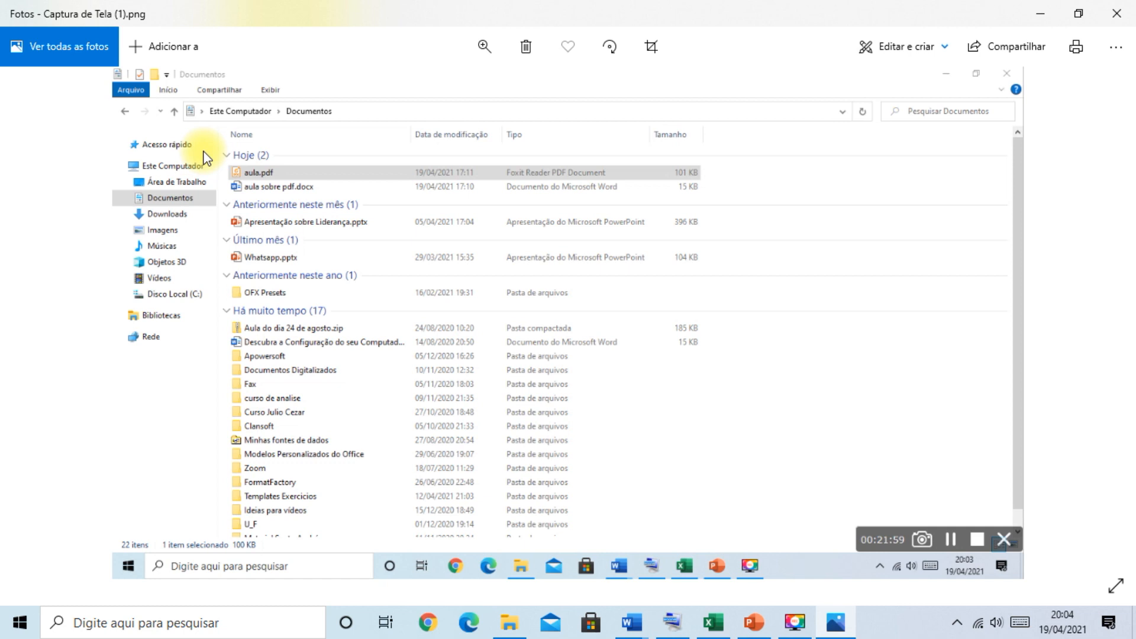
left_click(1117, 13)
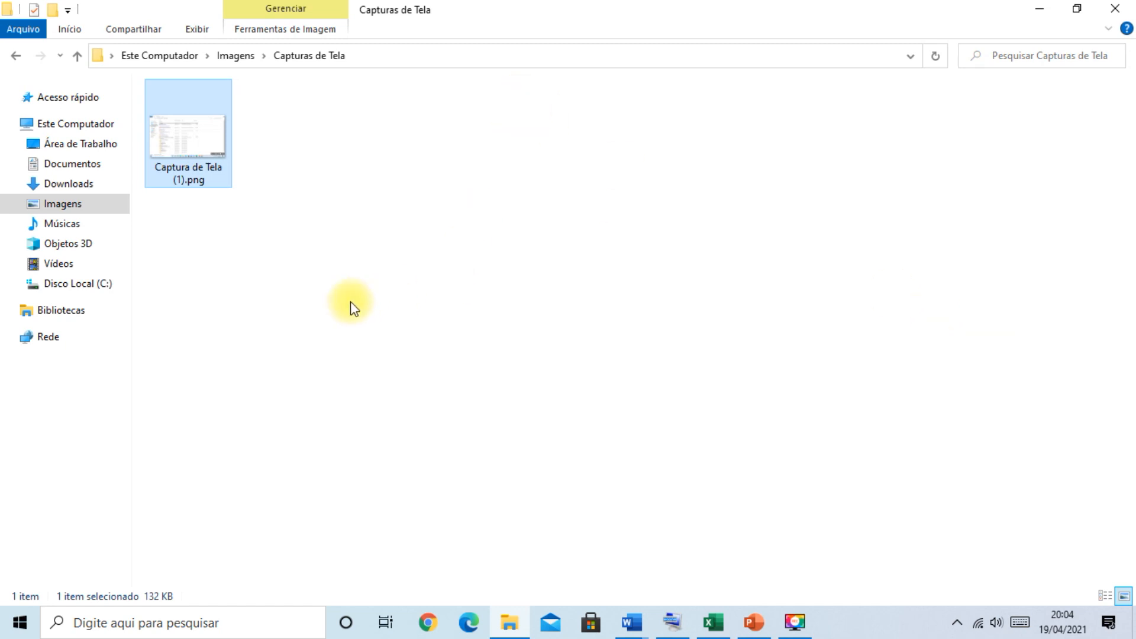
Reopen the Capturas de Tela folder from Imagens and rename "Captura de Tela (1).png" as "print.png".
left_click(65, 205)
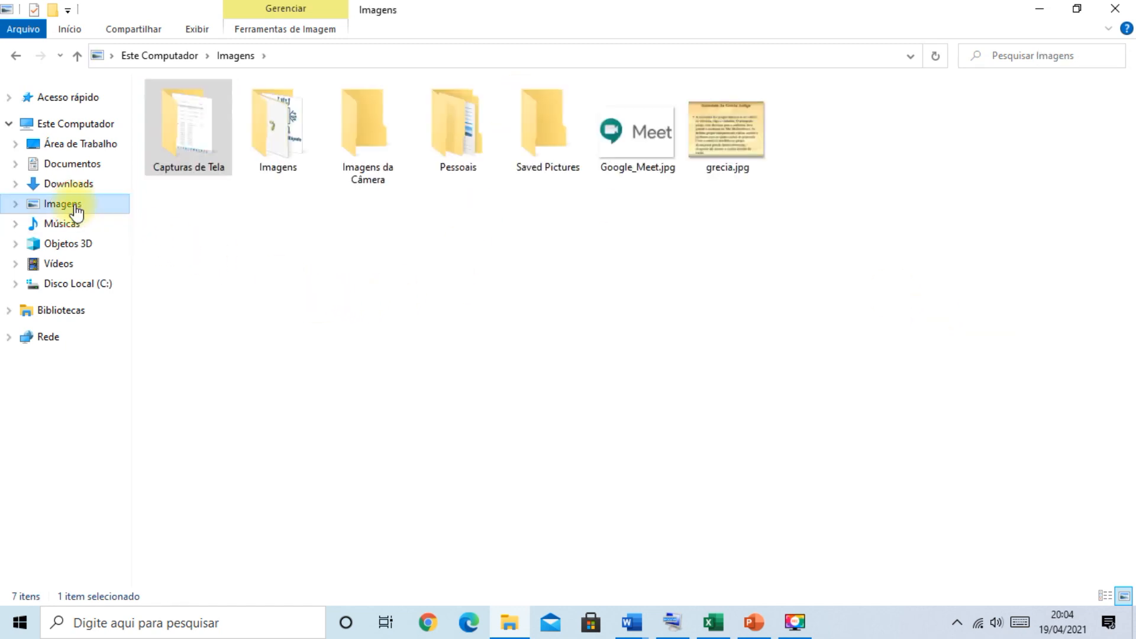
double_click(203, 155)
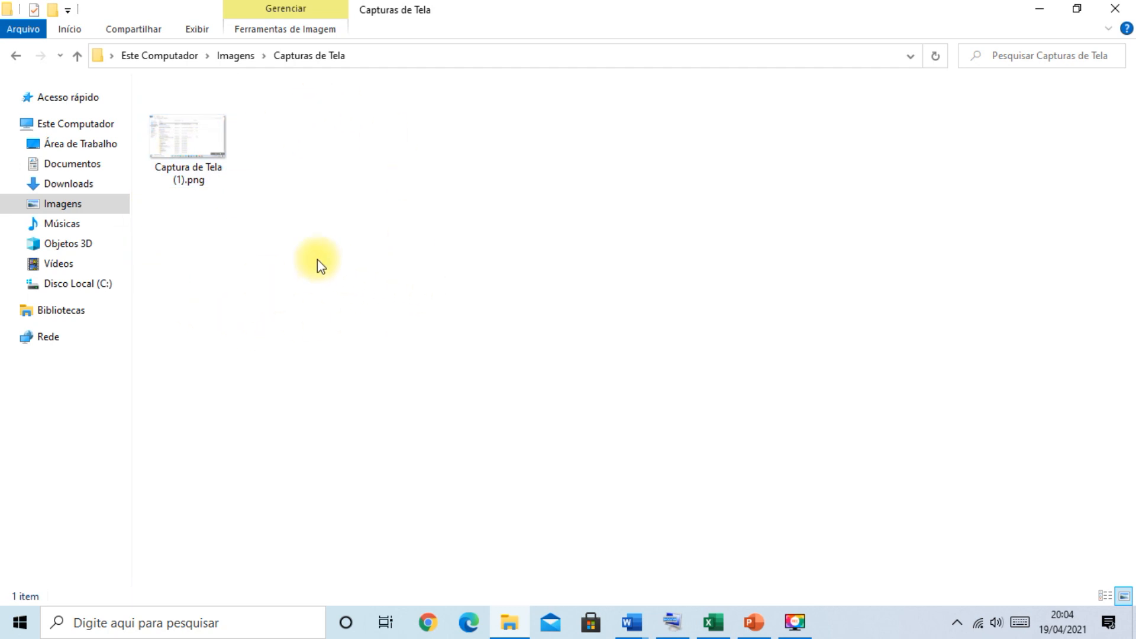
left_click(209, 147)
key("F2")
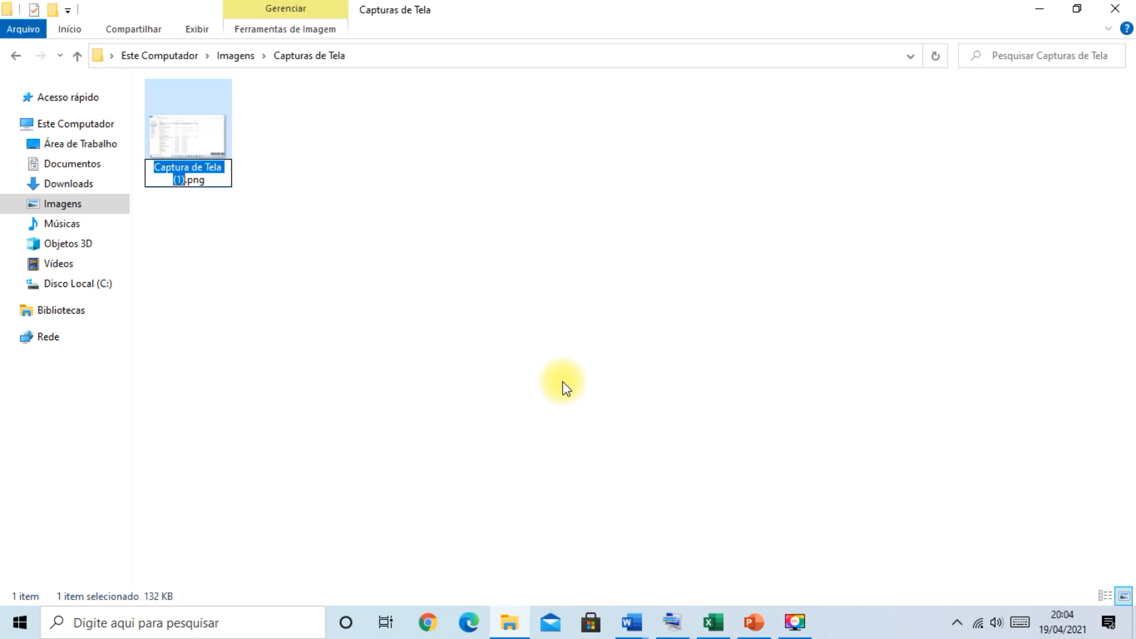
type("print")
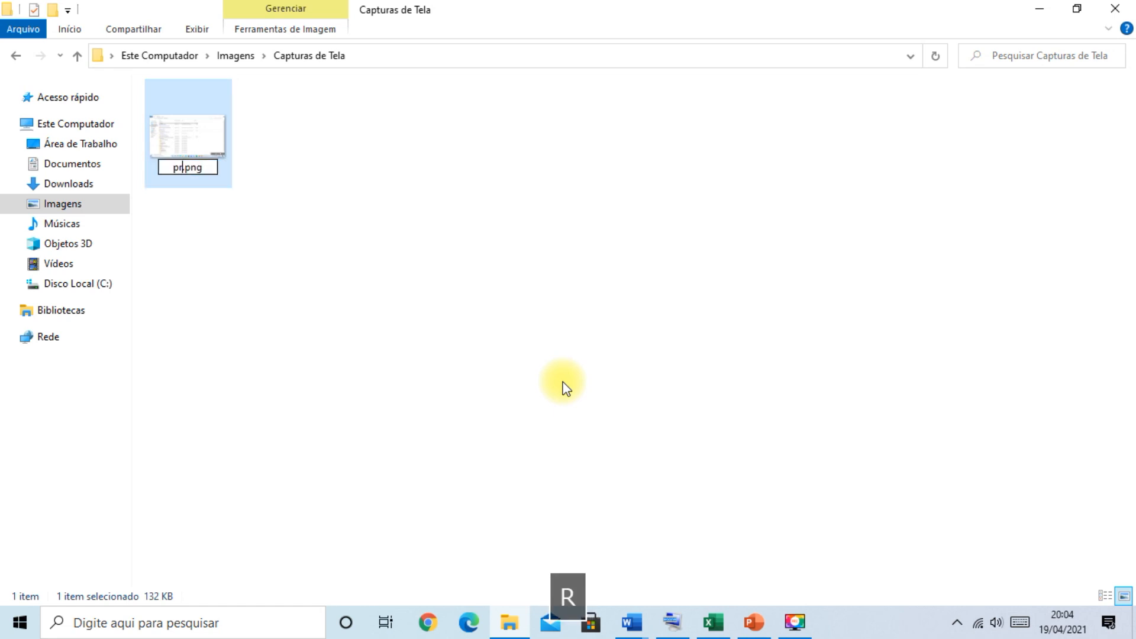
key("Return")
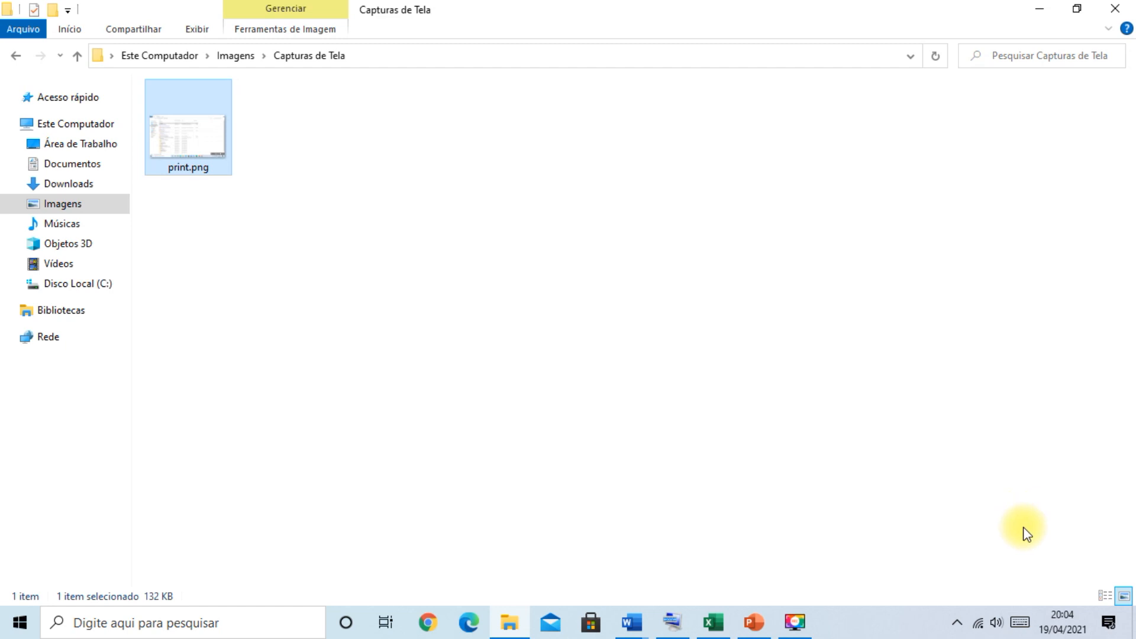
Preview "print.png" in File Explorer's preview pane and hide the pane again.
left_click(1059, 618)
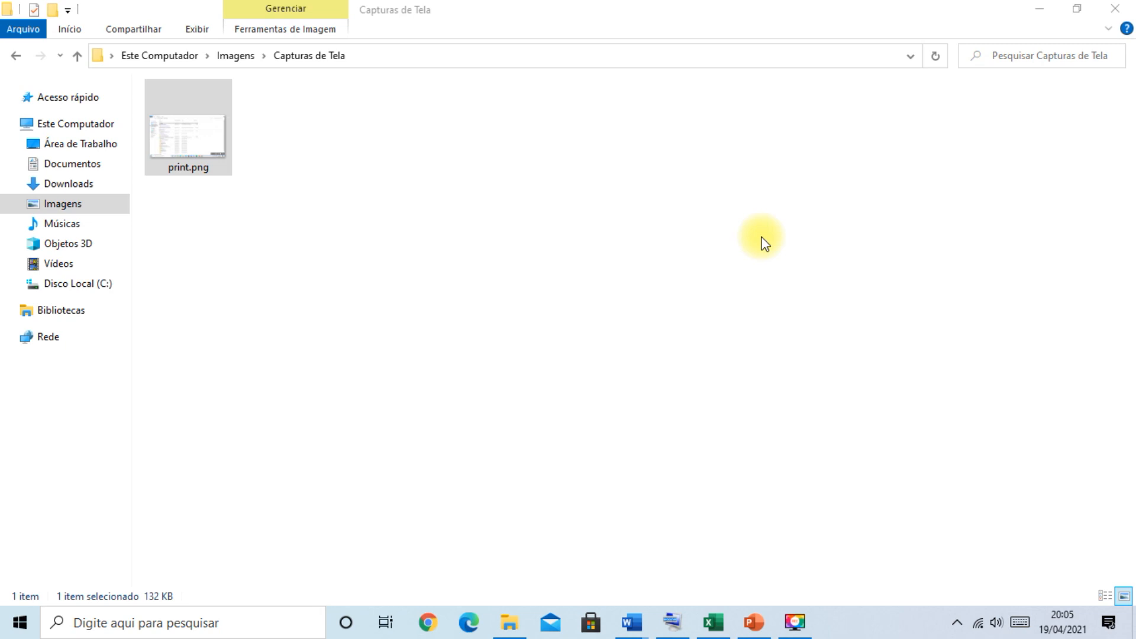
left_click(398, 276)
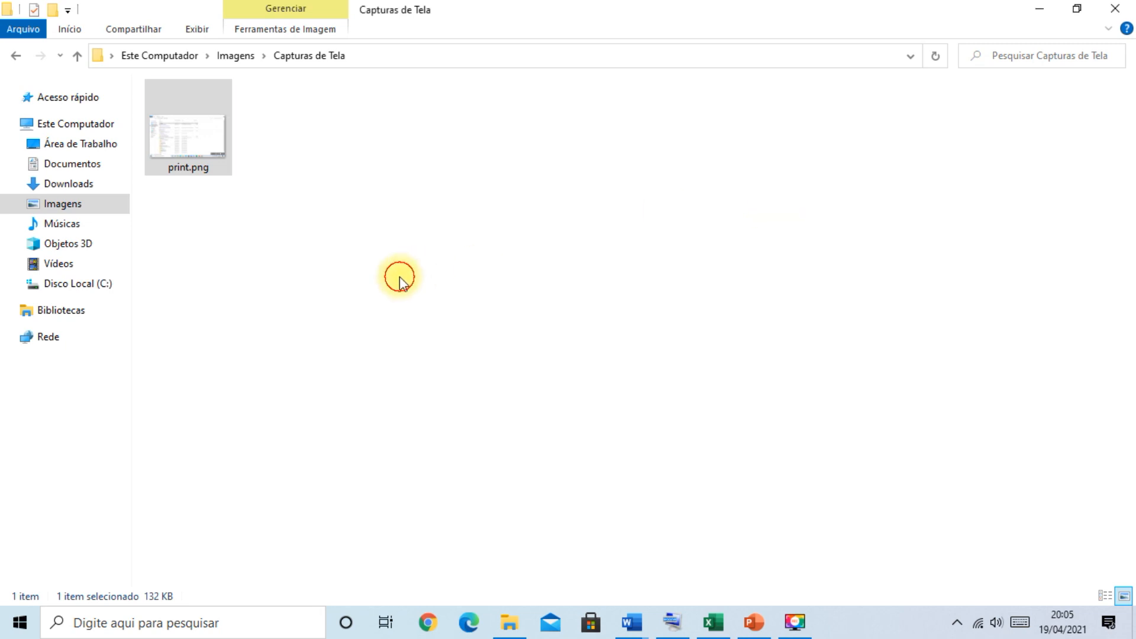
left_click(200, 158)
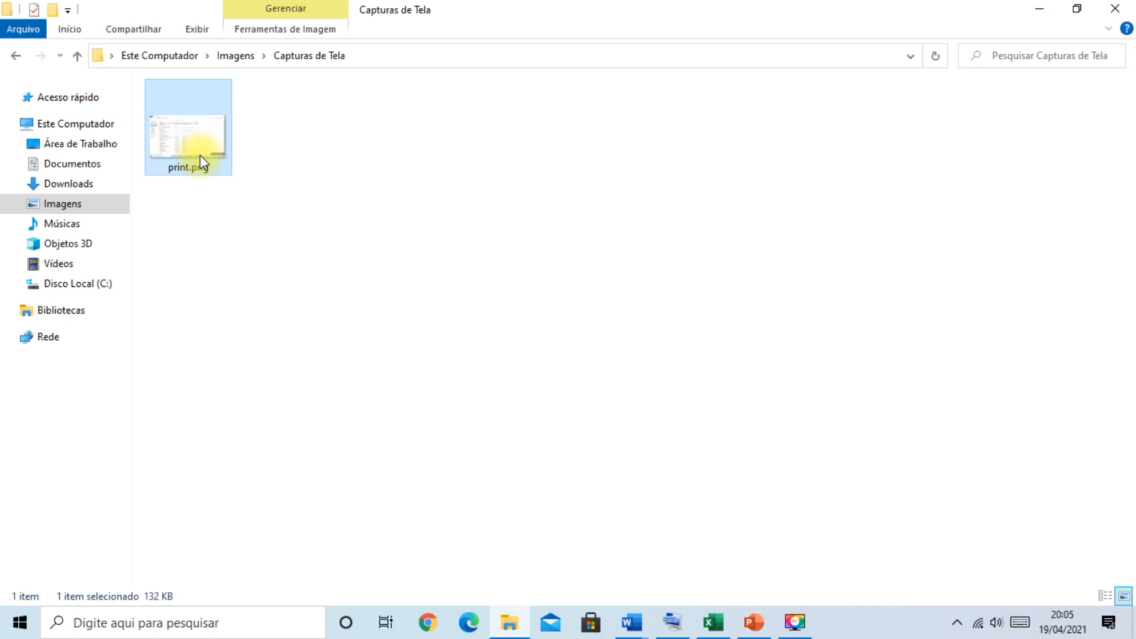
key("alt+p")
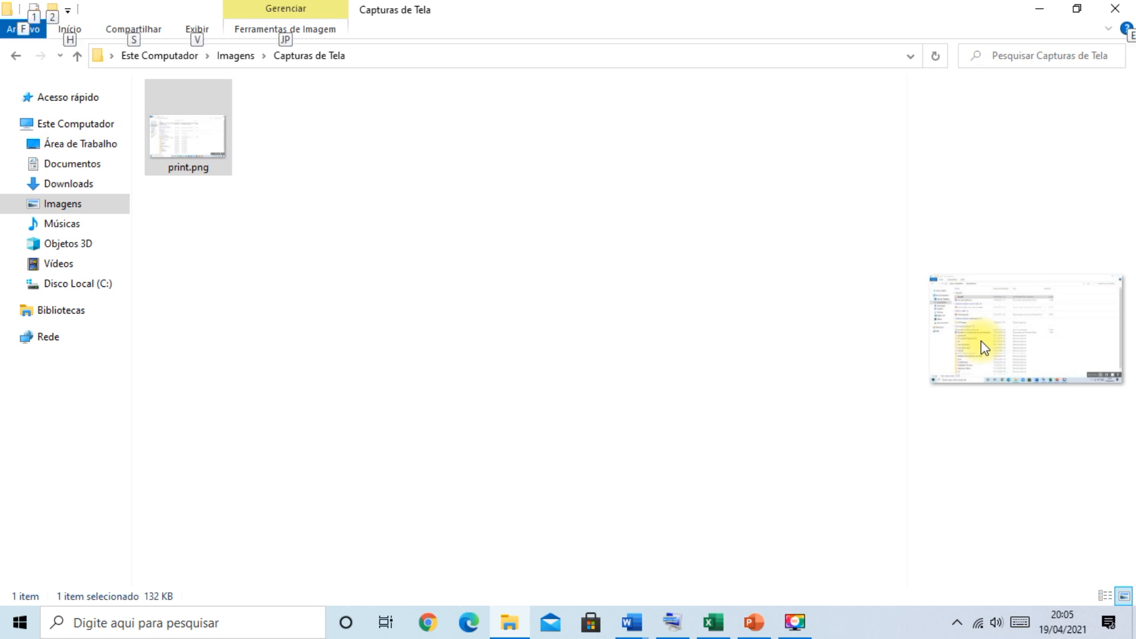
key("alt+p")
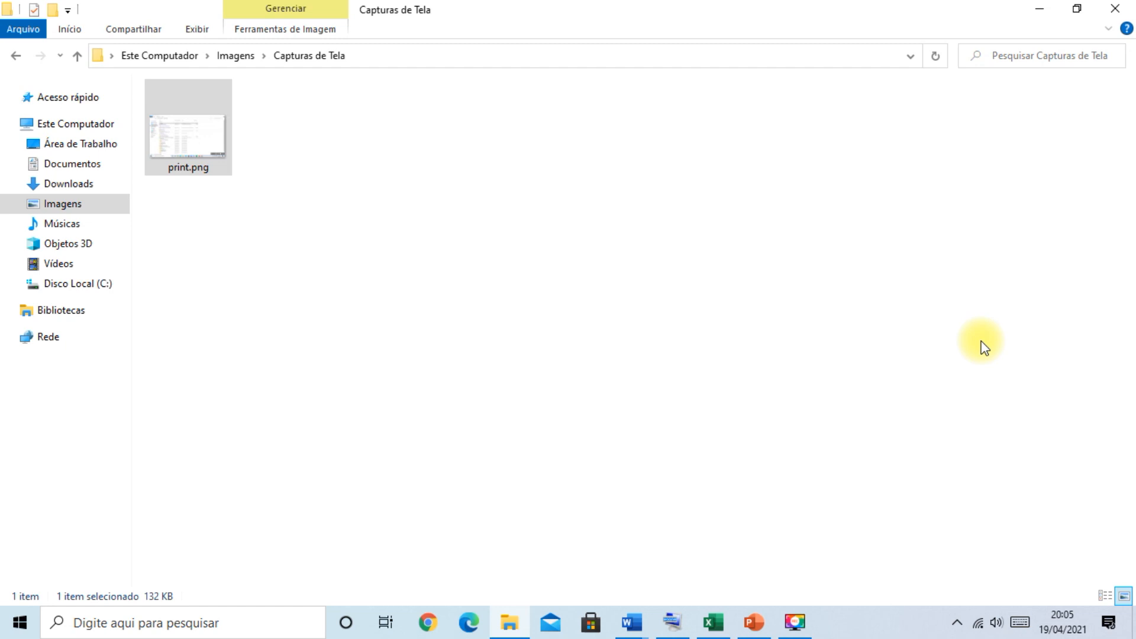
Preview "aula.pdf" from the Documentos folder in the preview pane and hide the pane again.
left_click(76, 164)
left_click(197, 134)
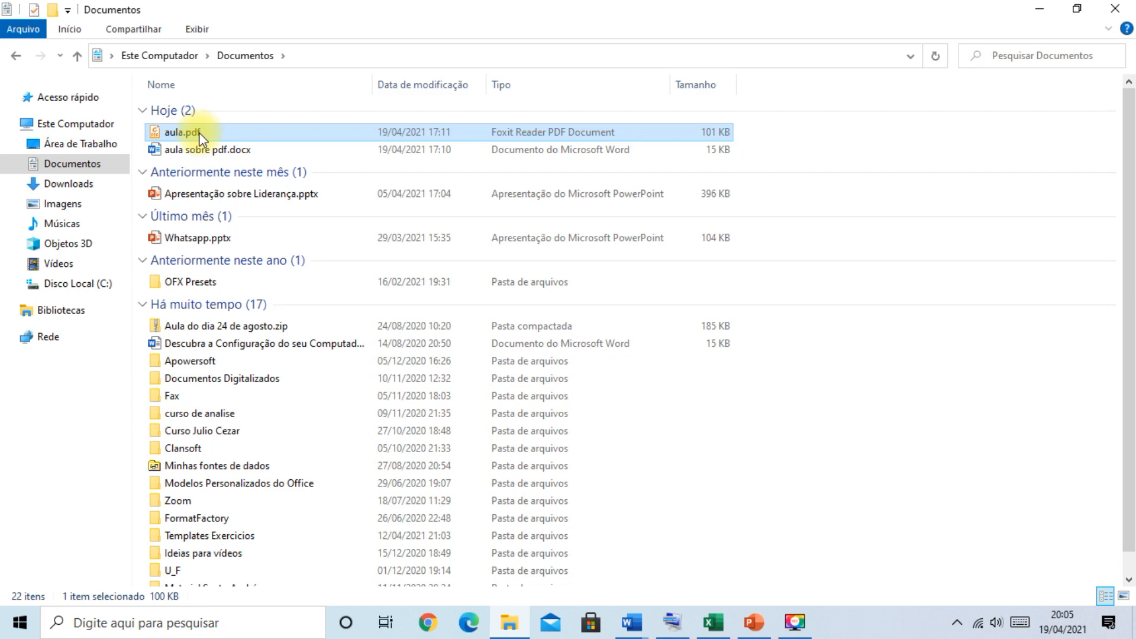
key("alt+p")
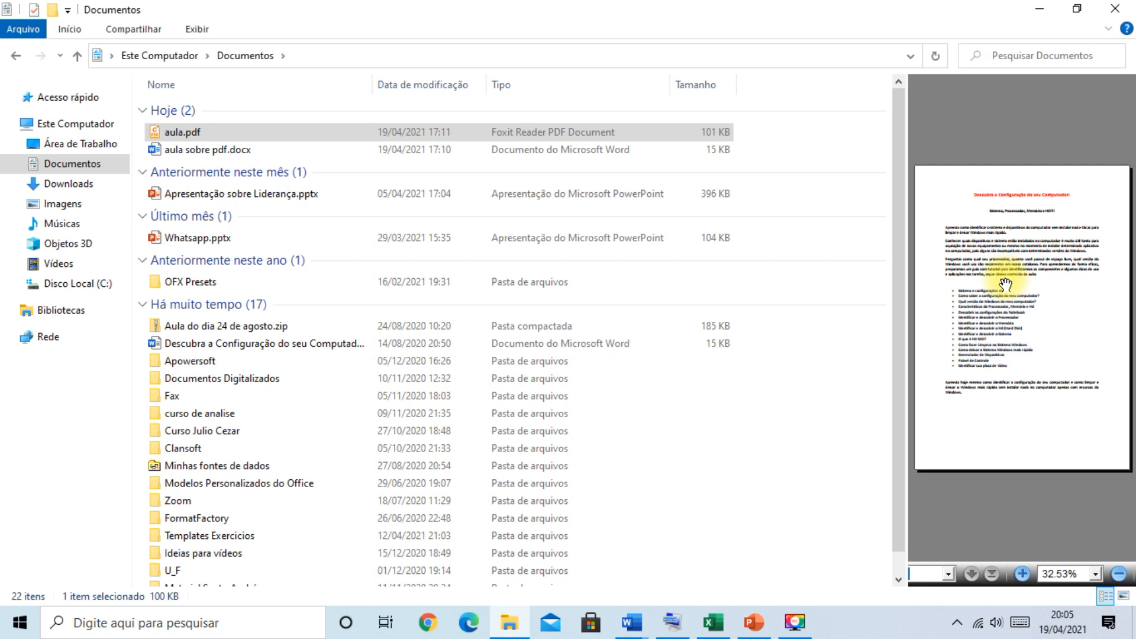
key("alt+p")
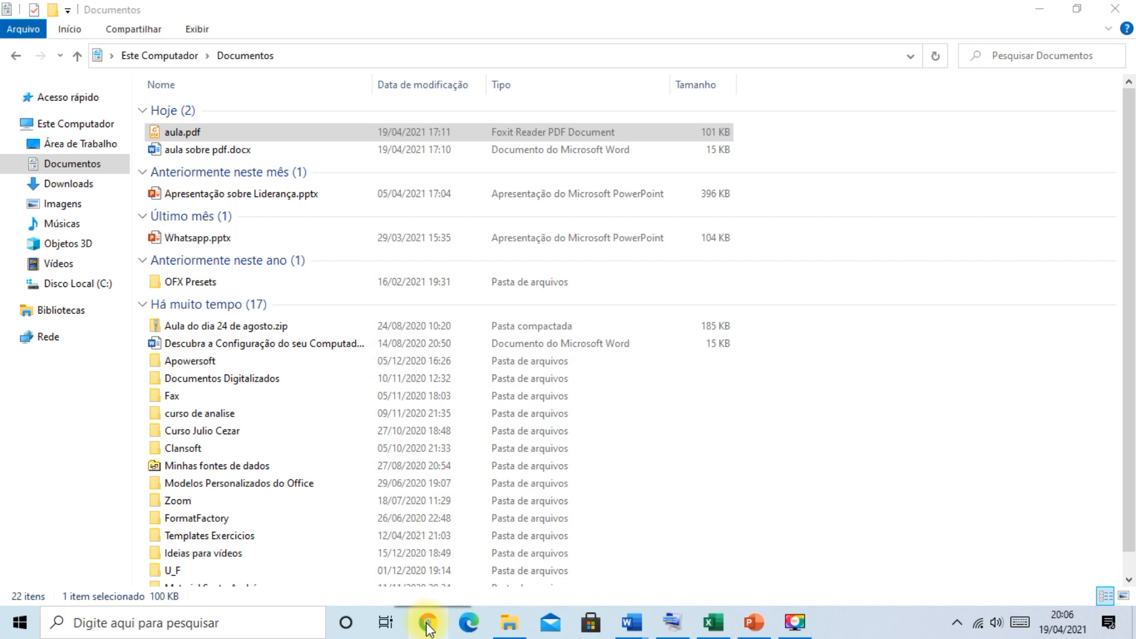
Open Chrome in a maximized window and close it again.
left_click(427, 626)
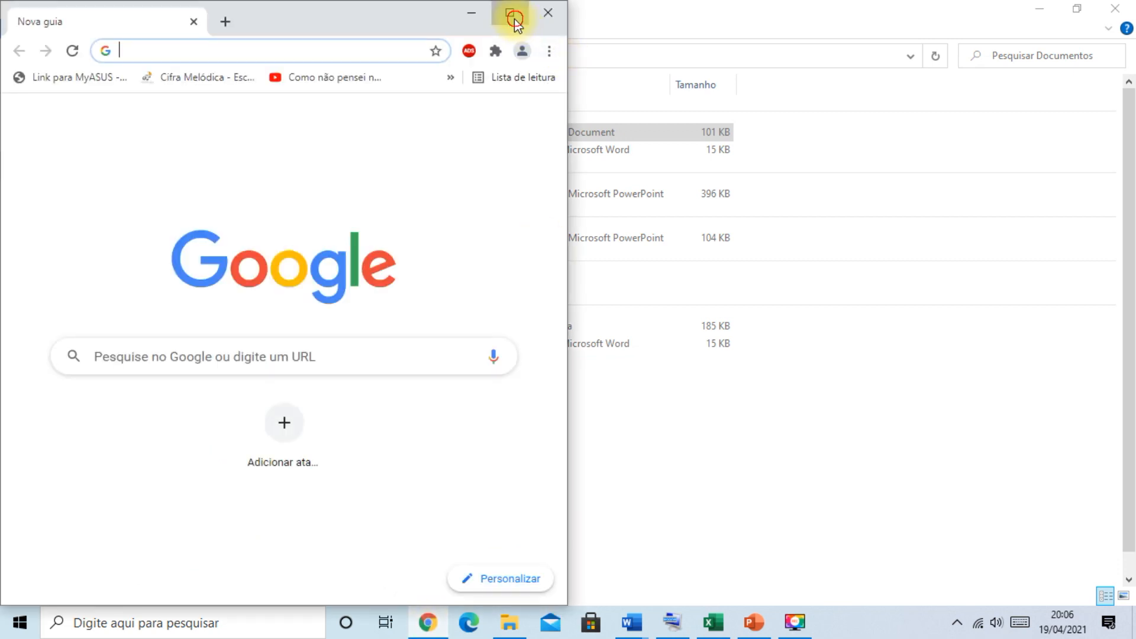
left_click(509, 13)
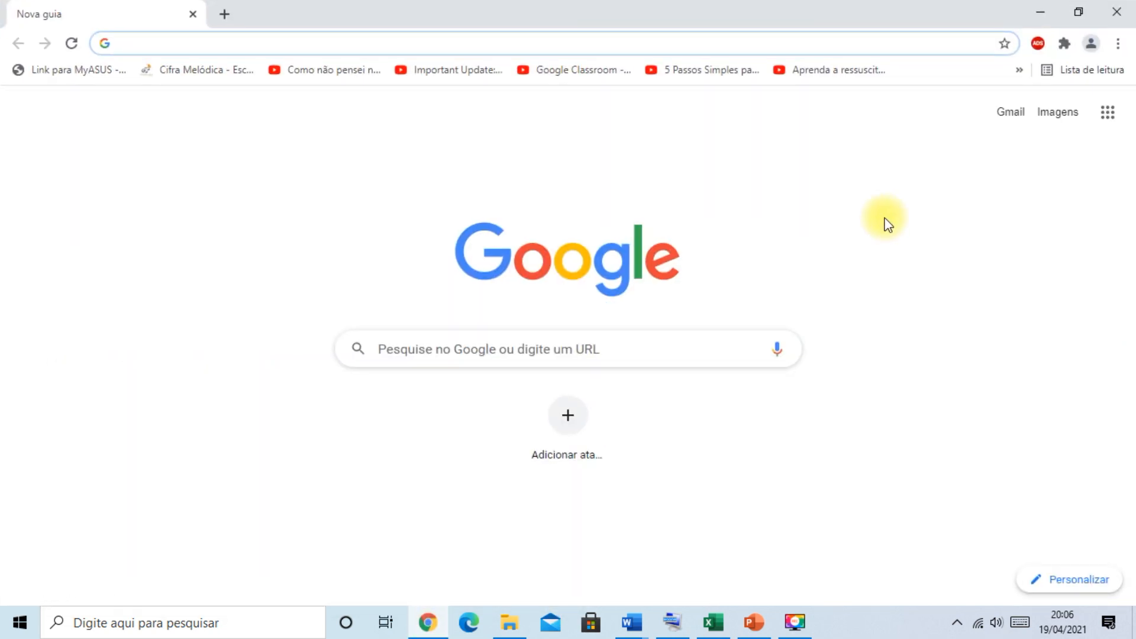
left_click(1117, 11)
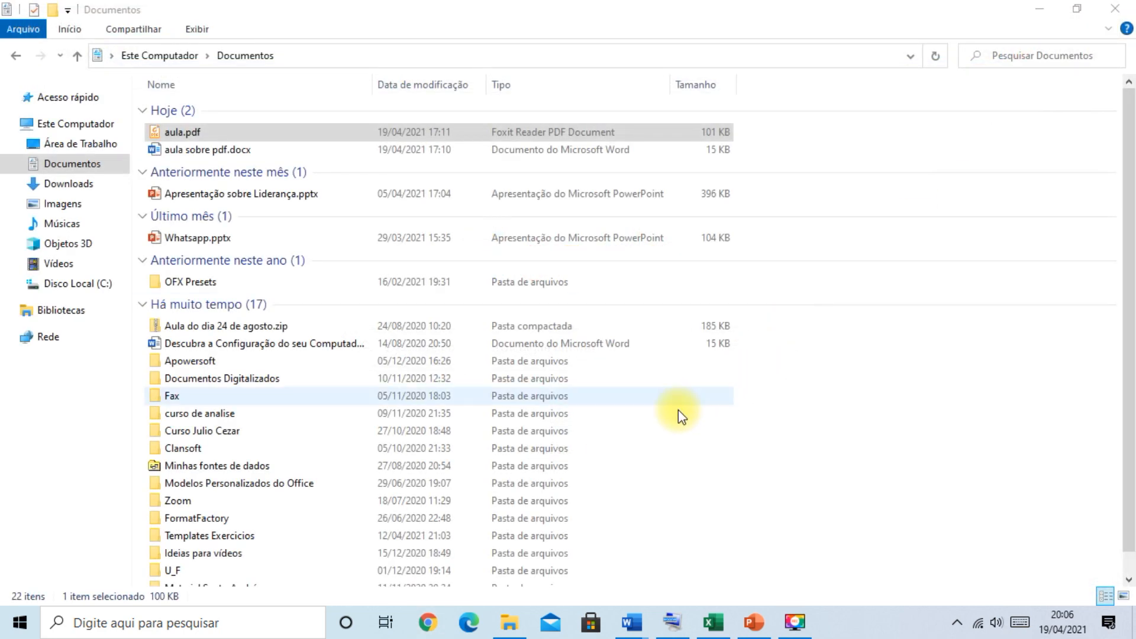
Close the Documentos window and open a new File Explorer window from the Word document.
mouse_move(510, 621)
left_click(585, 496)
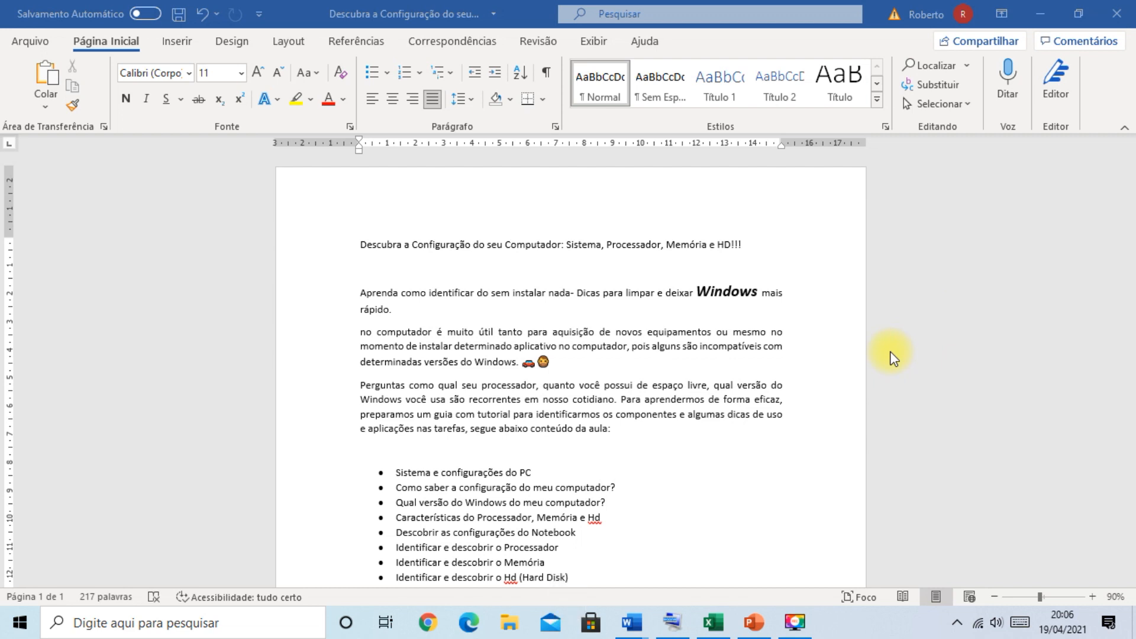
key("super+e")
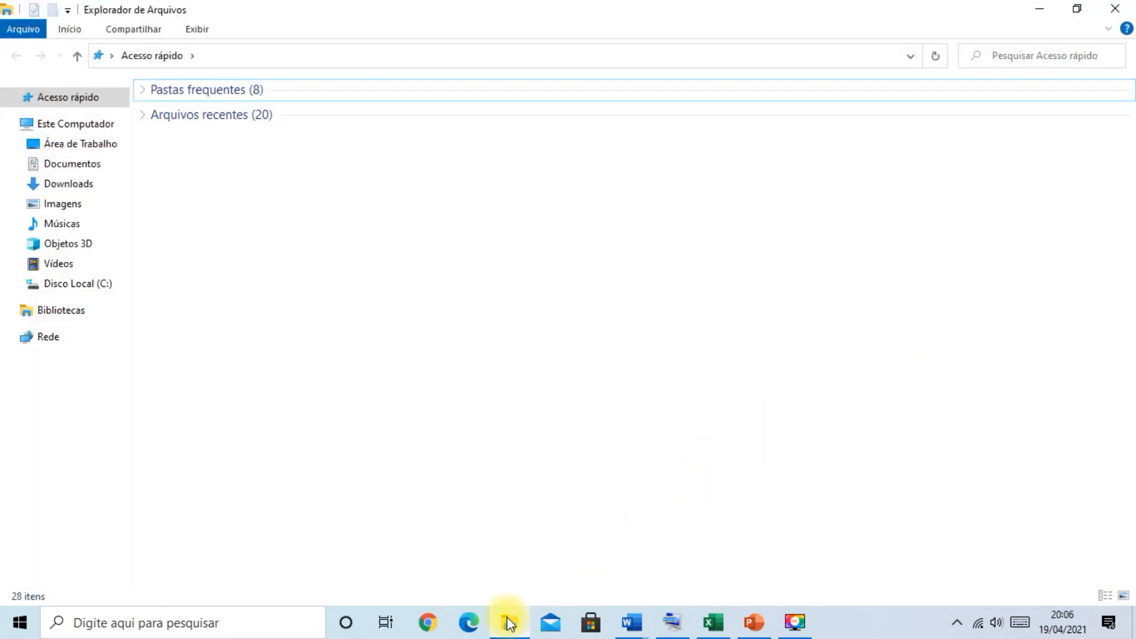
mouse_move(509, 627)
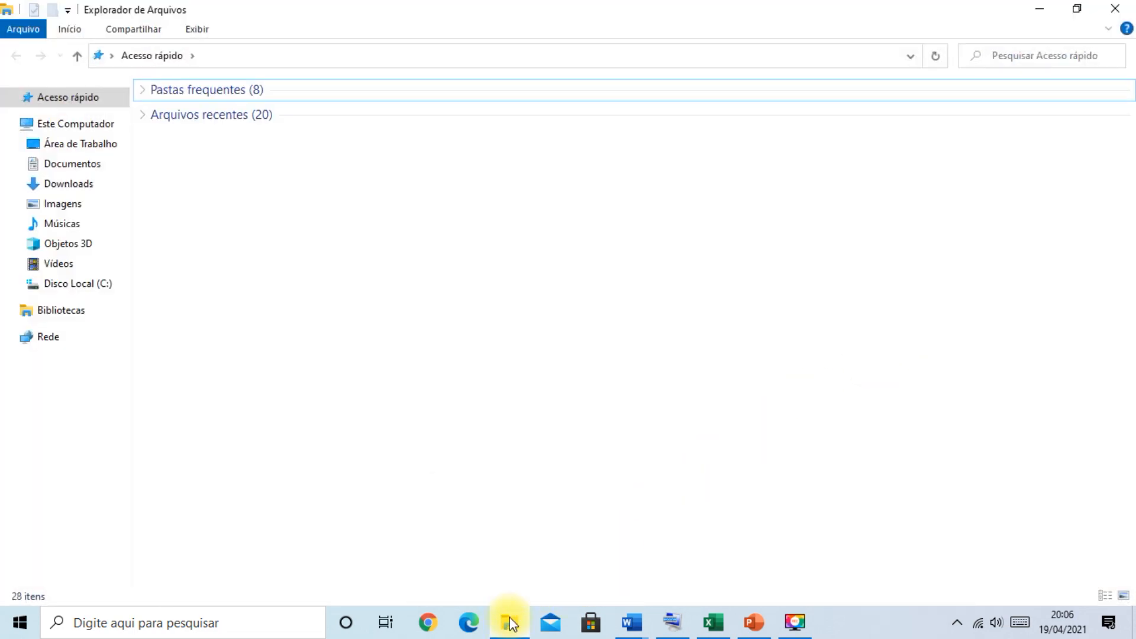